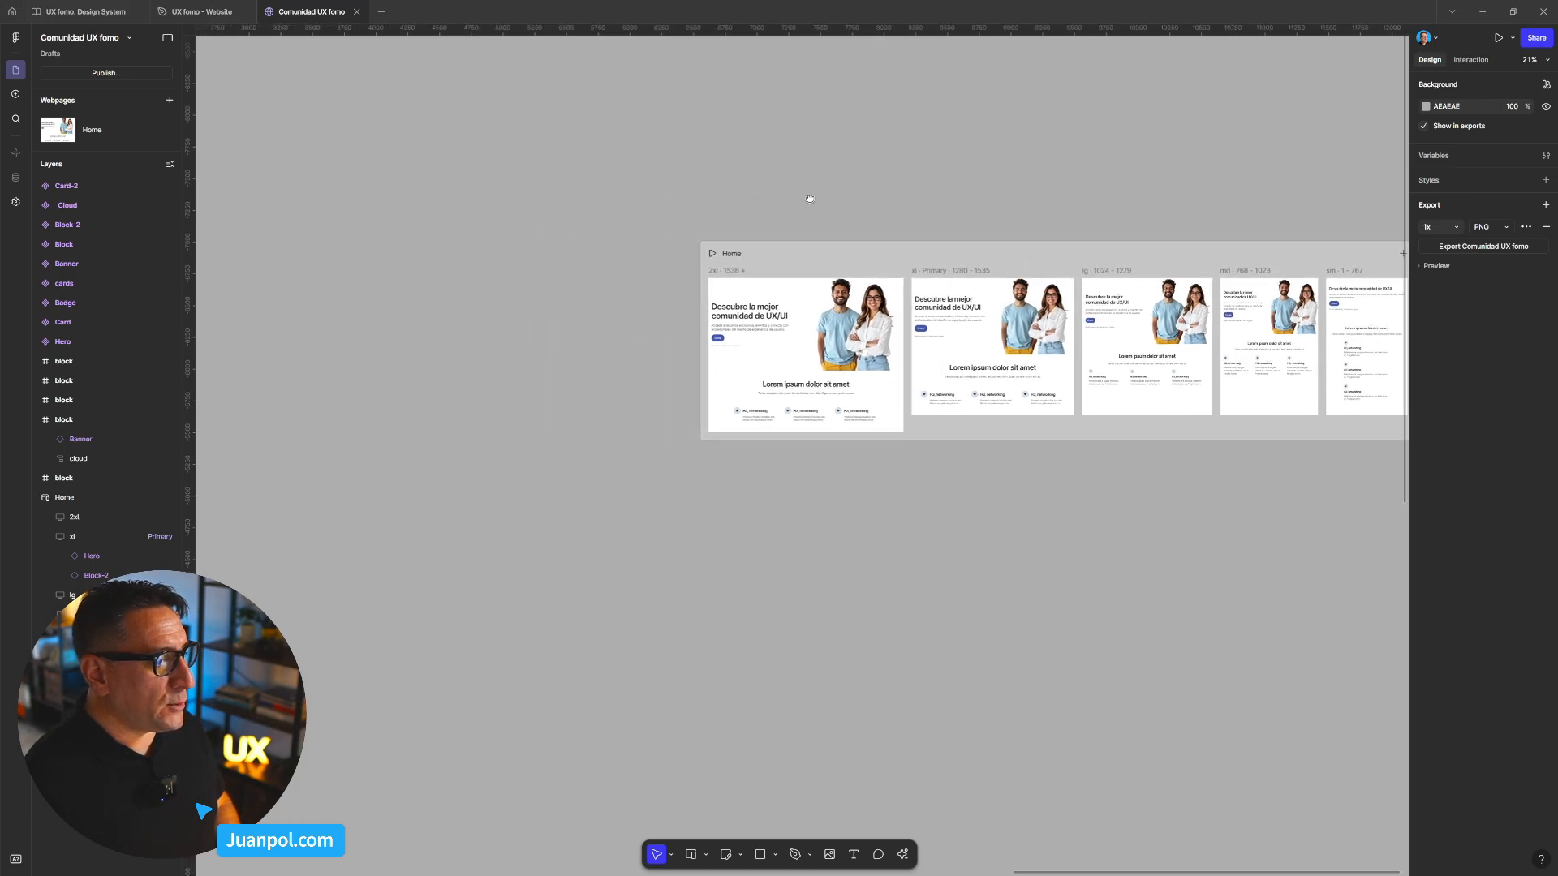
- Look over the component sets and the Home webpage's breakpoint frames on the canvas
{"action": "left_click_drag", "start_coordinate": [627, 210], "coordinate": [685, 230]}
{"action": "scroll", "coordinate": [626, 271], "scroll_direction": "down", "scroll_amount": 4}
{"action": "left_click_drag", "start_coordinate": [504, 324], "coordinate": [1192, 333]}
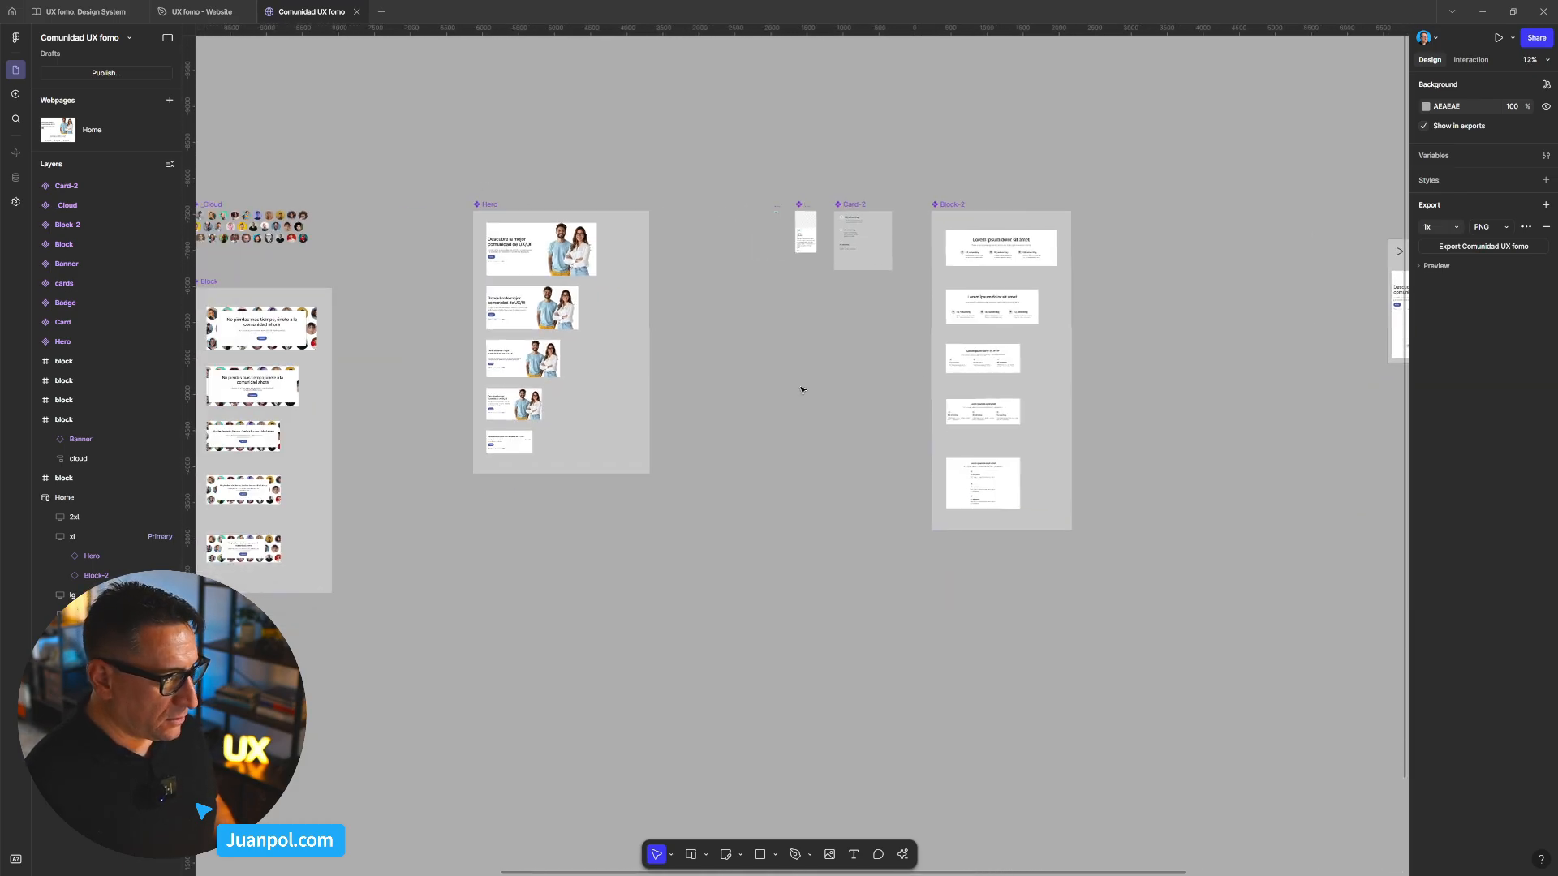
{"action": "scroll", "coordinate": [650, 373], "scroll_direction": "down", "scroll_amount": 3}
{"action": "left_click_drag", "start_coordinate": [511, 548], "coordinate": [794, 482]}
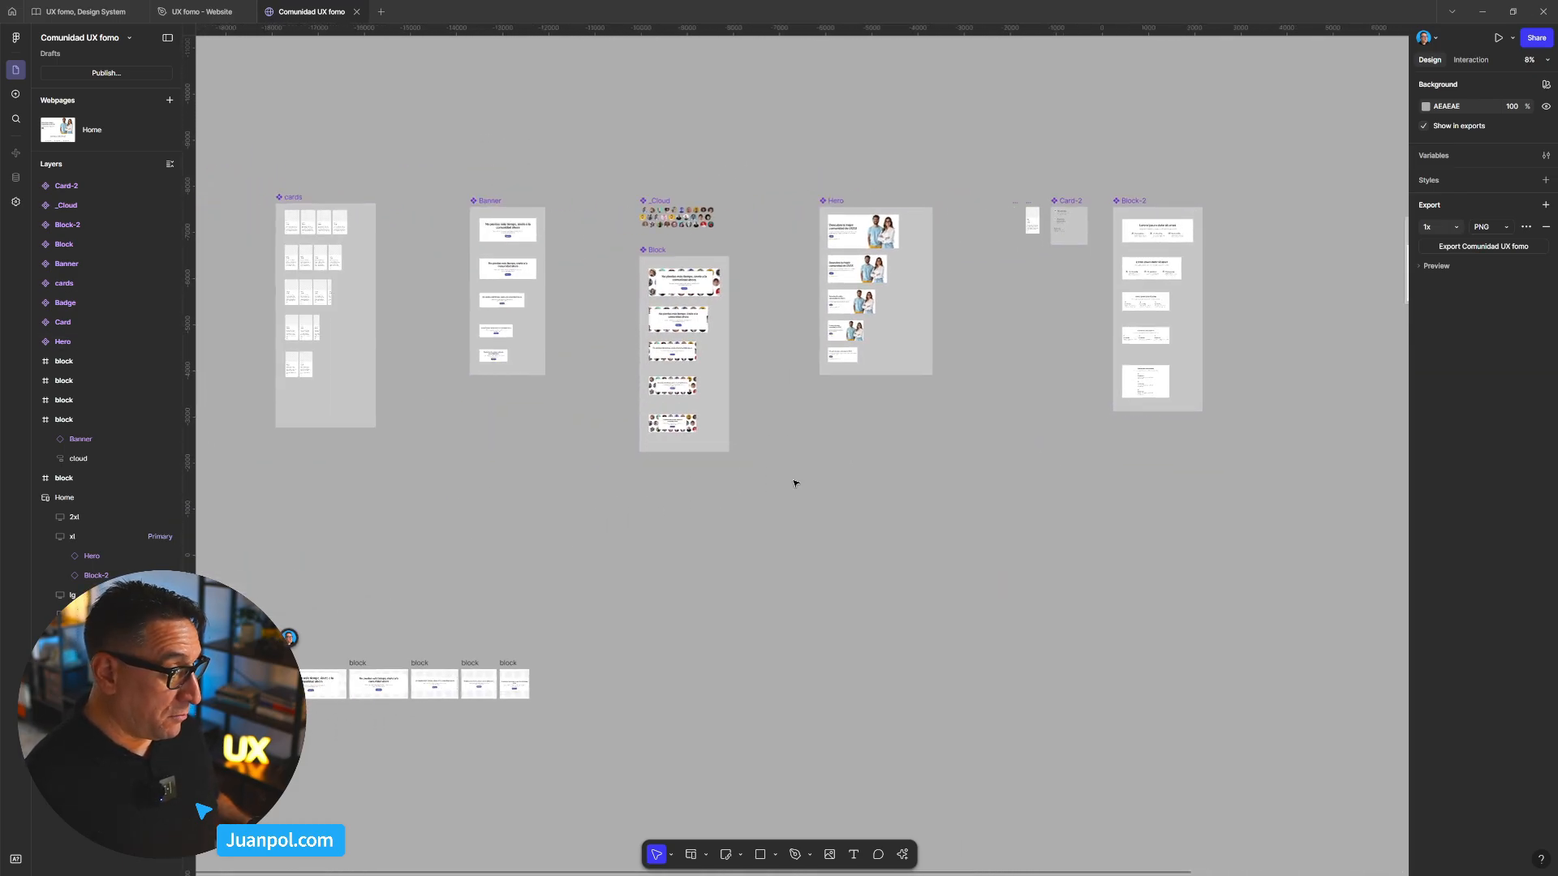
{"action": "scroll", "coordinate": [873, 448], "scroll_direction": "right", "scroll_amount": 5}
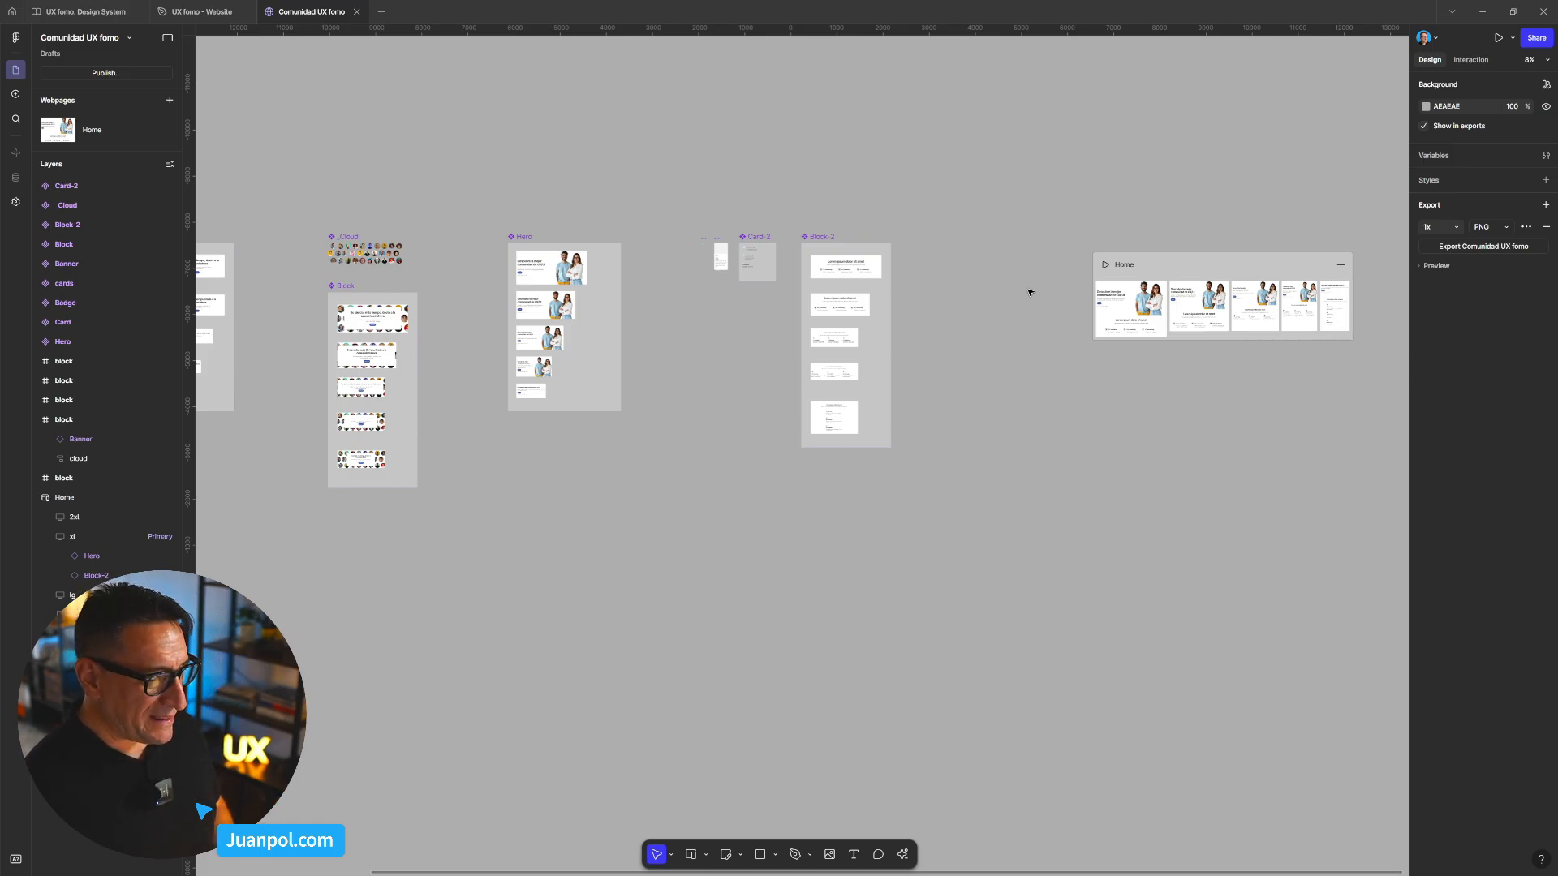
{"action": "scroll", "coordinate": [904, 333], "scroll_direction": "up", "scroll_amount": 6}
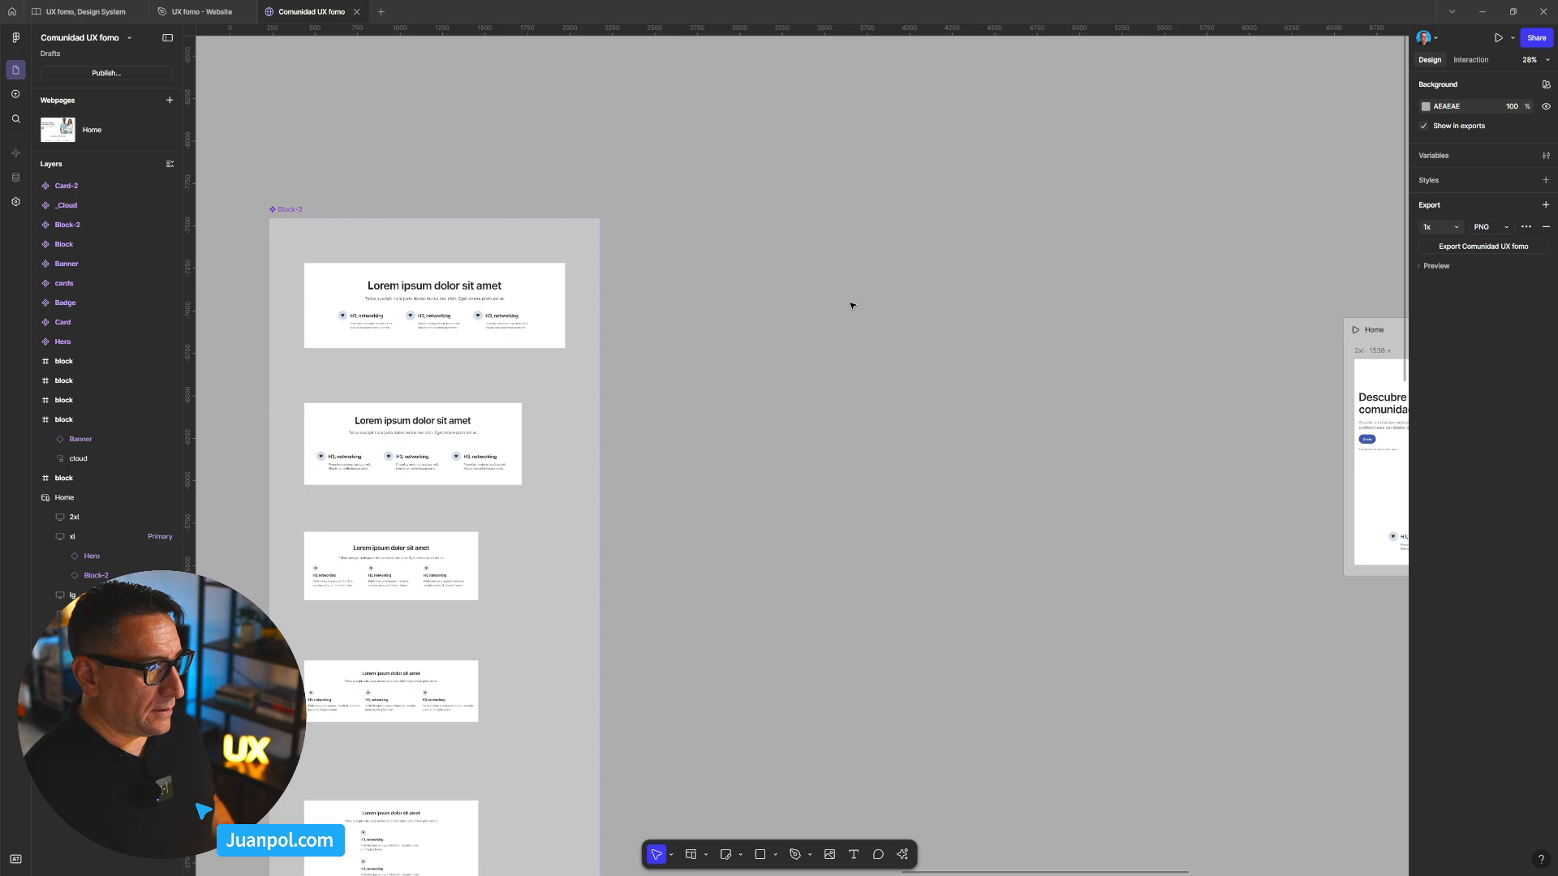
{"action": "scroll", "coordinate": [852, 306], "scroll_direction": "up", "scroll_amount": 1}
{"action": "left_click_drag", "start_coordinate": [892, 308], "coordinate": [703, 260]}
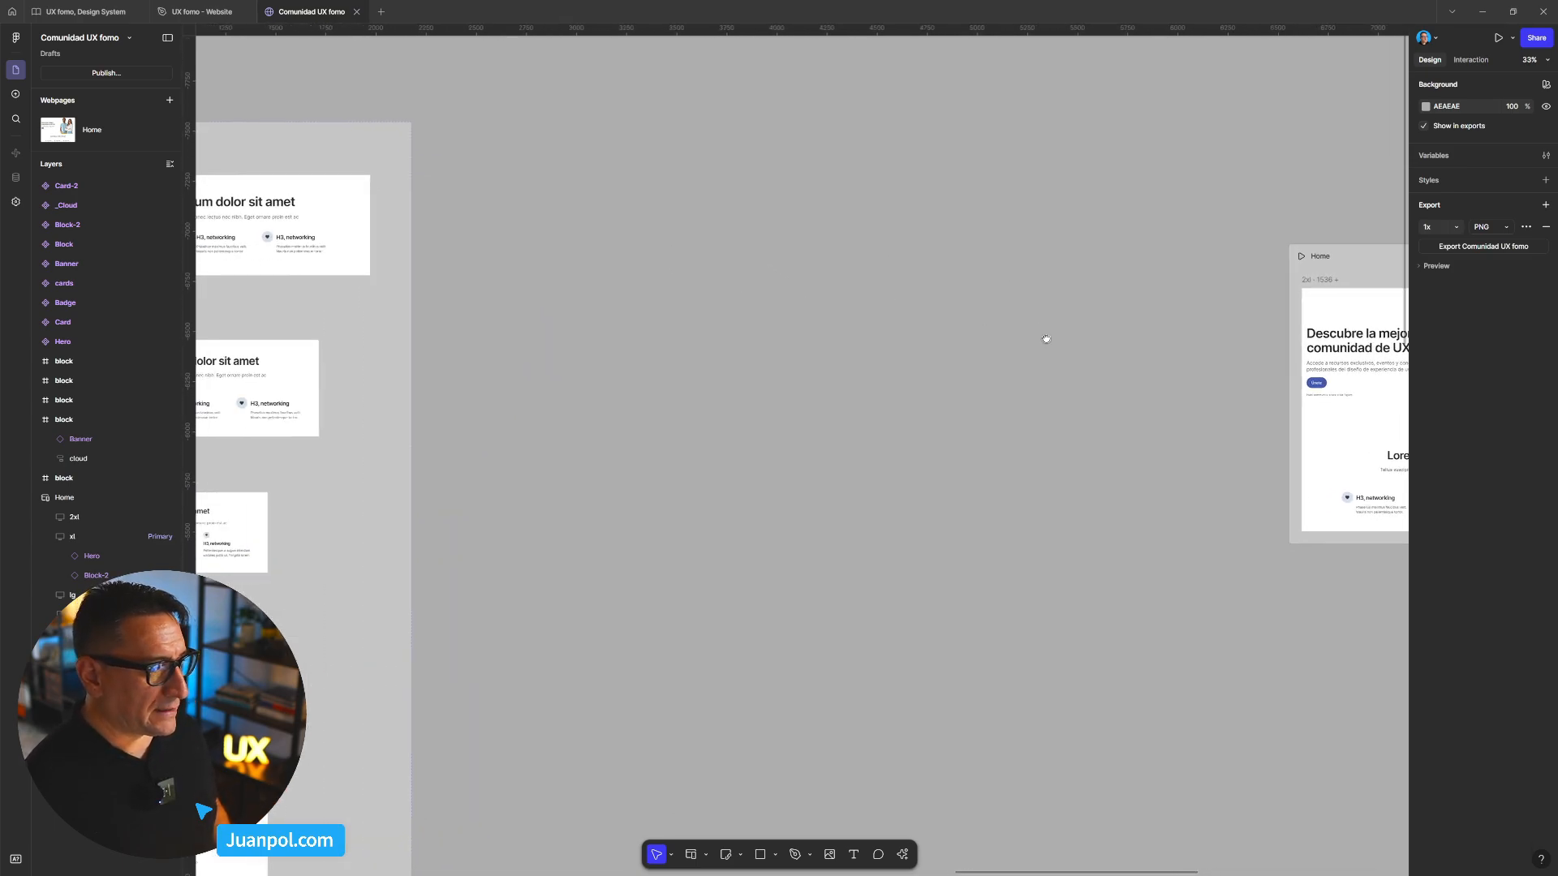
{"action": "left_click_drag", "start_coordinate": [1045, 339], "coordinate": [557, 297]}
{"action": "scroll", "coordinate": [1039, 355], "scroll_direction": "up", "scroll_amount": 1}
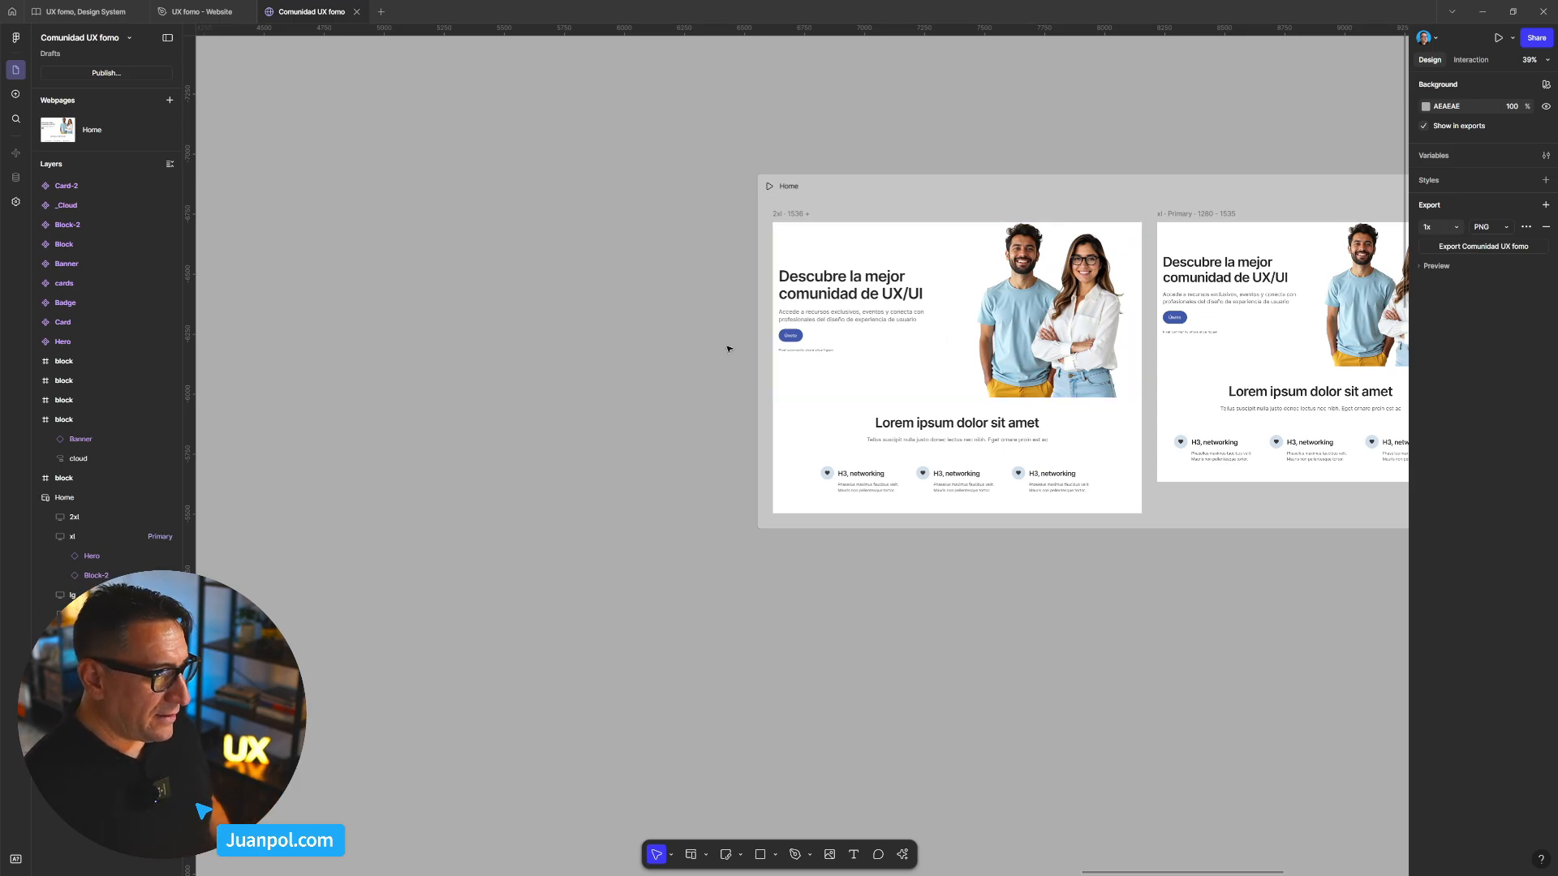
{"action": "scroll", "coordinate": [642, 314], "scroll_direction": "down", "scroll_amount": 3}
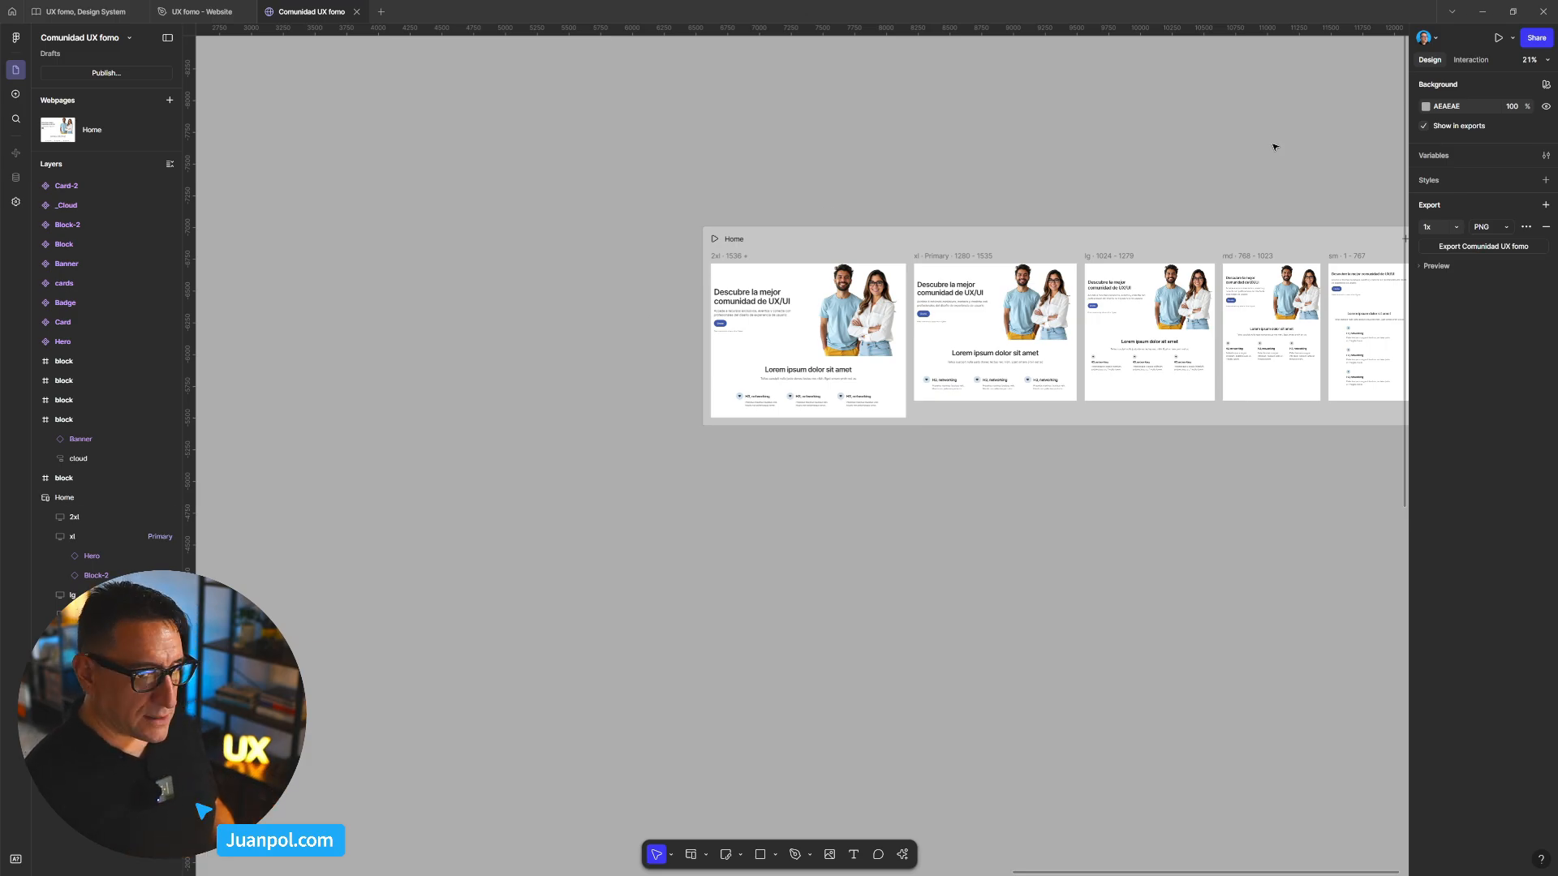
{"action": "scroll", "coordinate": [566, 316], "scroll_direction": "up", "scroll_amount": 5}
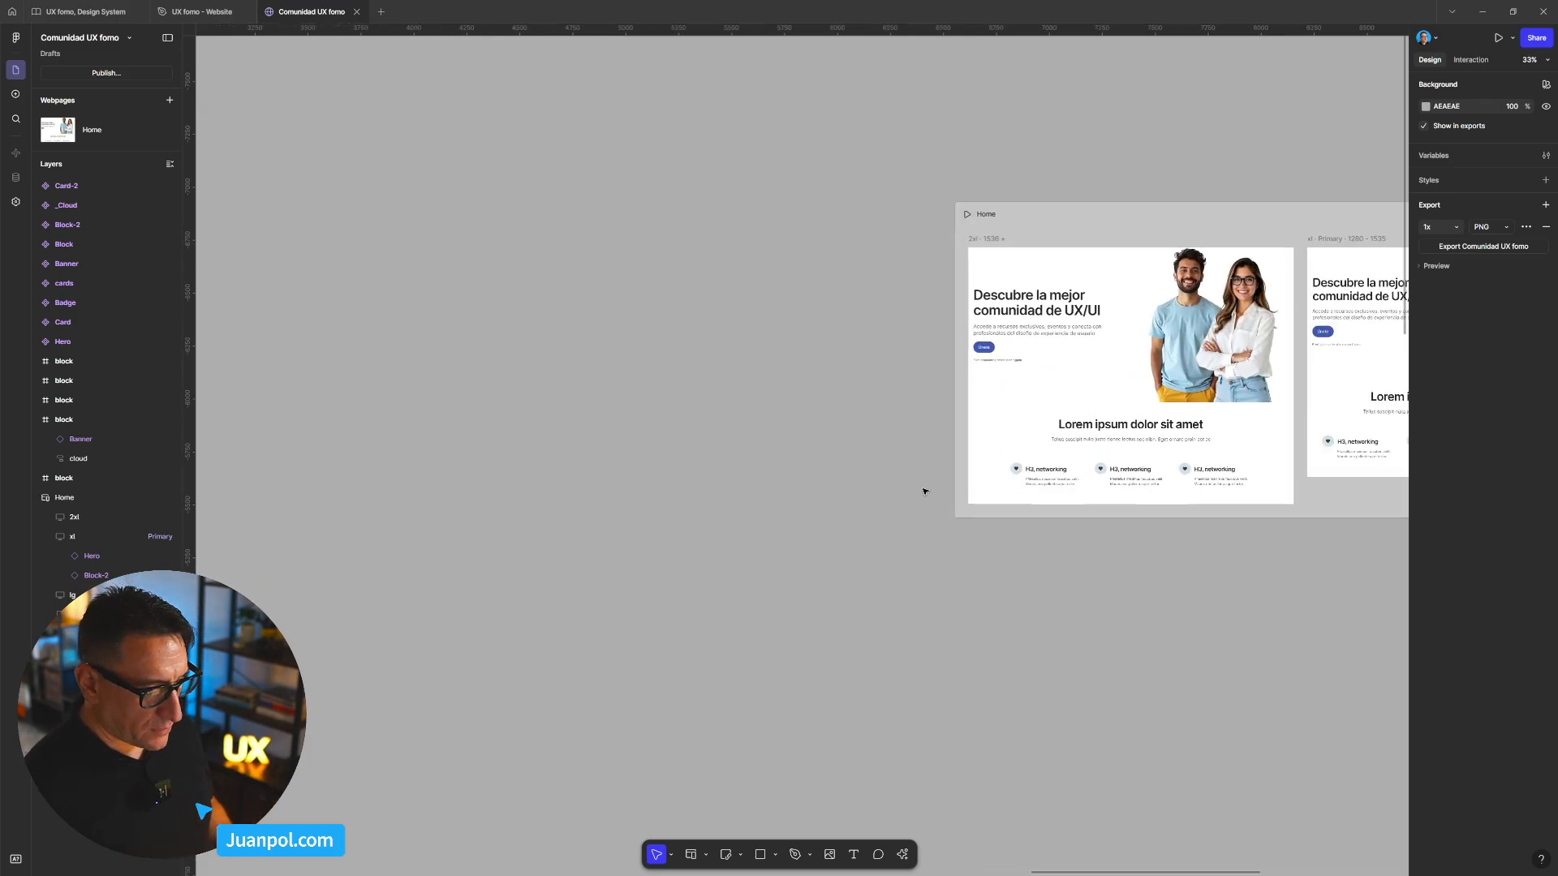
- Copy a networking card's description text from the 2xl Home frame onto the empty canvas beside it
{"action": "scroll", "coordinate": [1096, 502], "scroll_direction": "up", "scroll_amount": 1}
{"action": "left_click", "coordinate": [1126, 475]}
{"action": "left_click_drag", "start_coordinate": [1126, 476], "coordinate": [571, 311]}
{"action": "scroll", "coordinate": [566, 368], "scroll_direction": "up", "scroll_amount": 4}
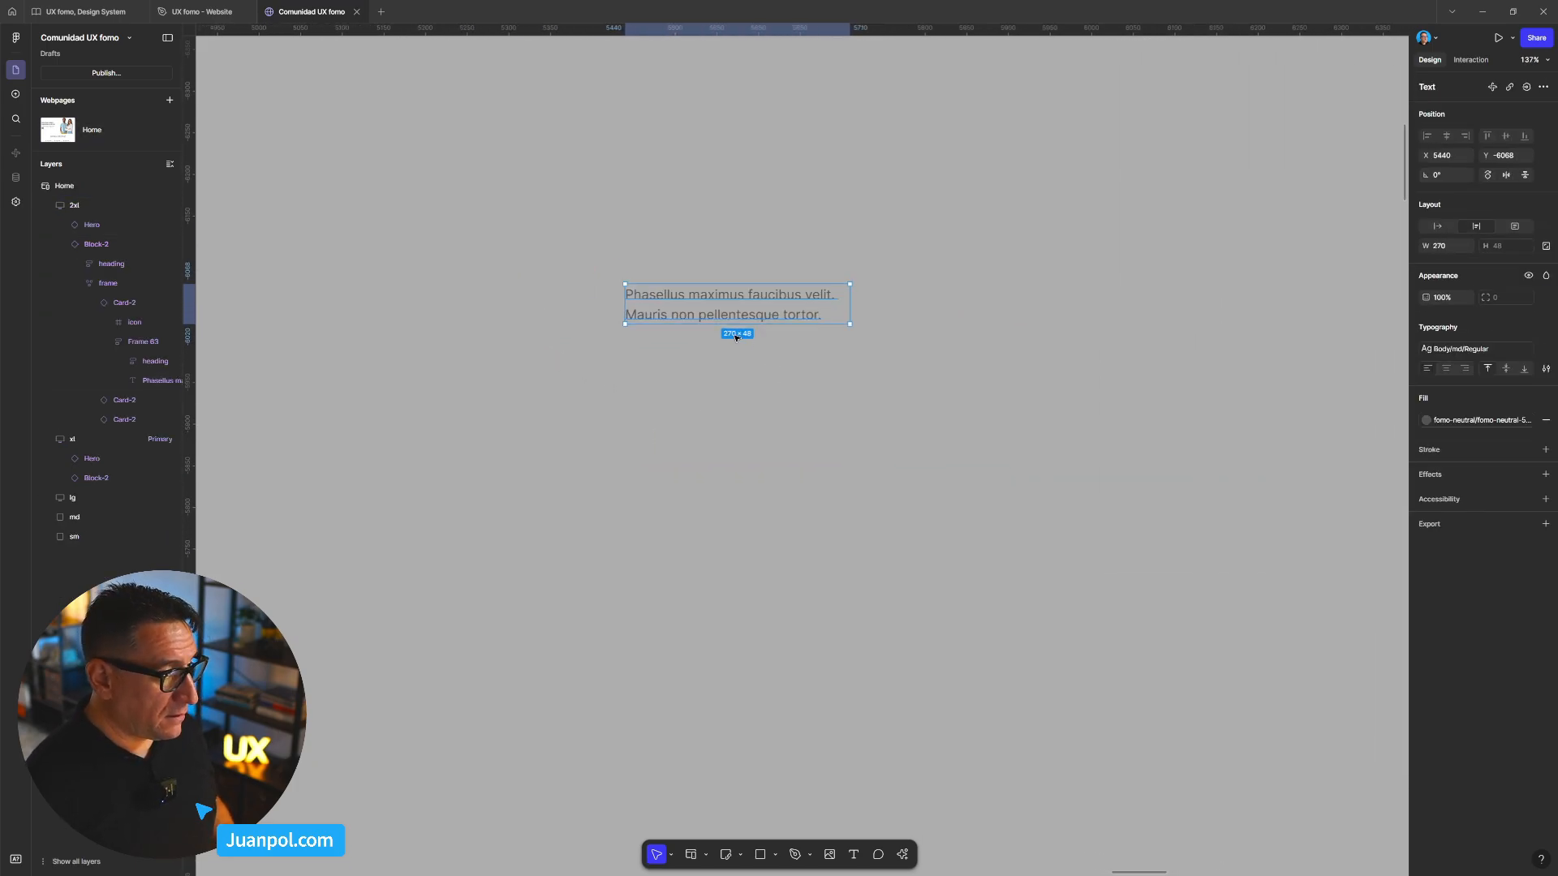
- Replace the copied text with "Placeholder" and make its text box fit the text with auto width
{"action": "double_click", "coordinate": [692, 309]}
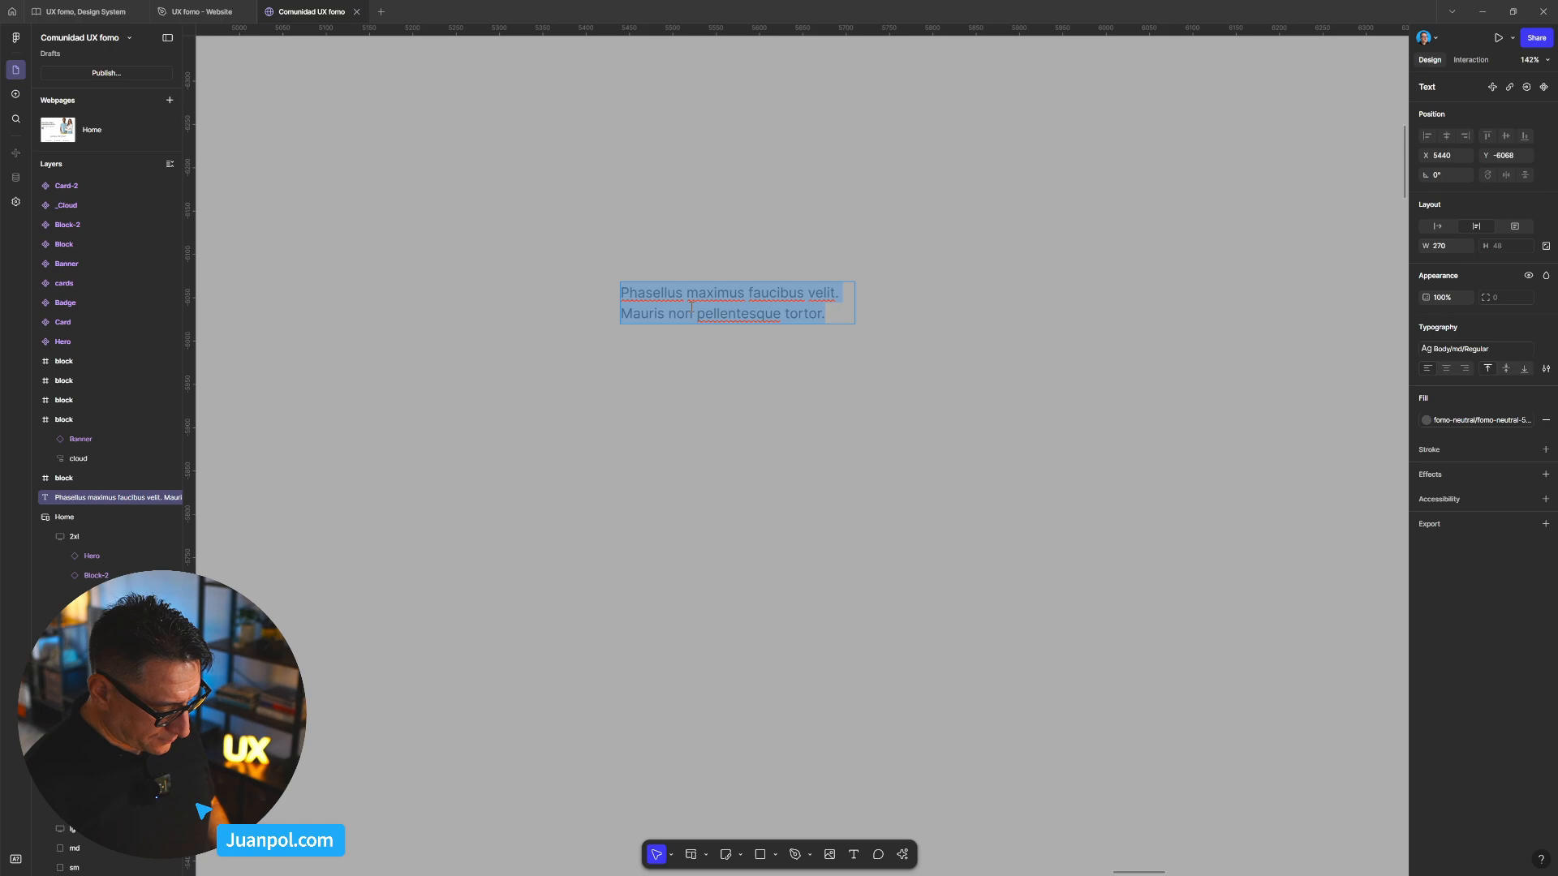
{"action": "type", "text": "Placeholder"}
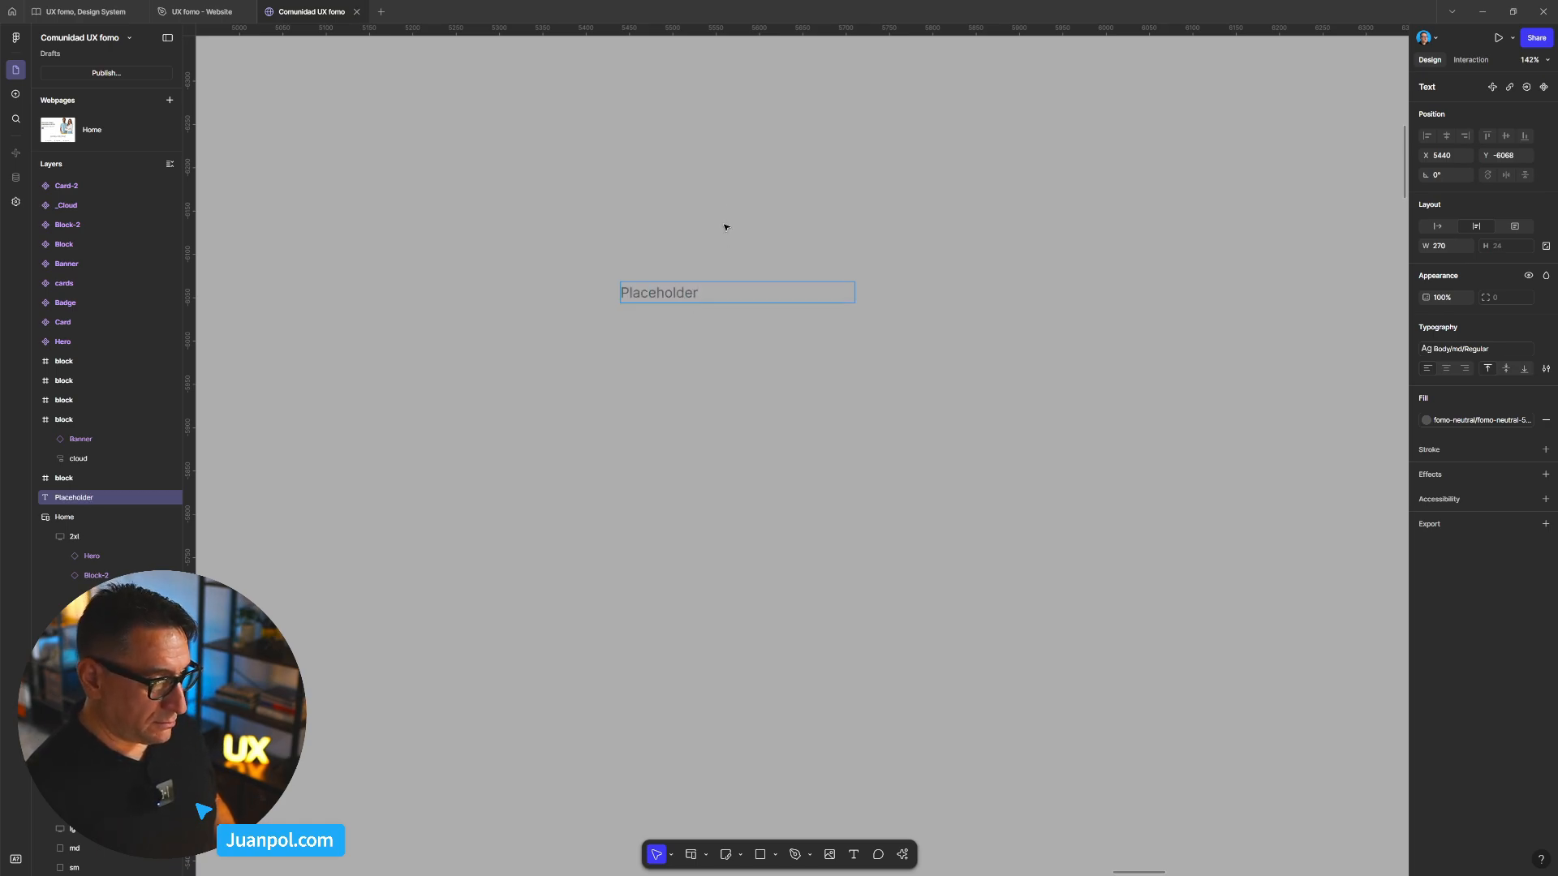
{"action": "key", "text": "Escape"}
{"action": "double_click", "coordinate": [856, 293]}
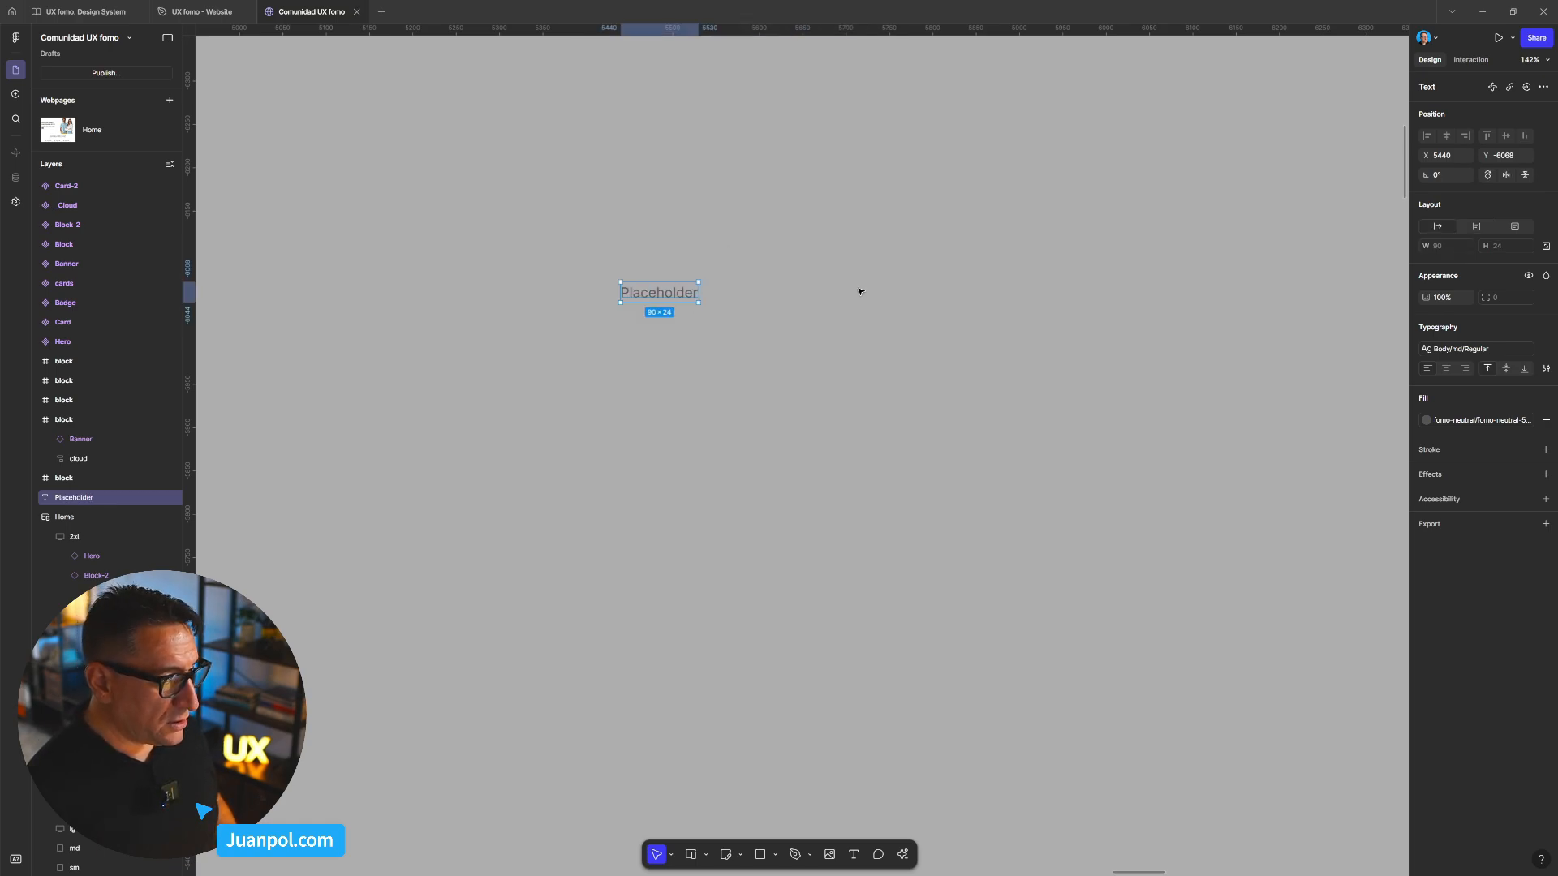
{"action": "left_click", "coordinate": [860, 293]}
- Wrap the Placeholder text in an auto layout frame and rename the frame "input"
{"action": "left_click", "coordinate": [666, 298]}
{"action": "key", "text": "shift+a"}
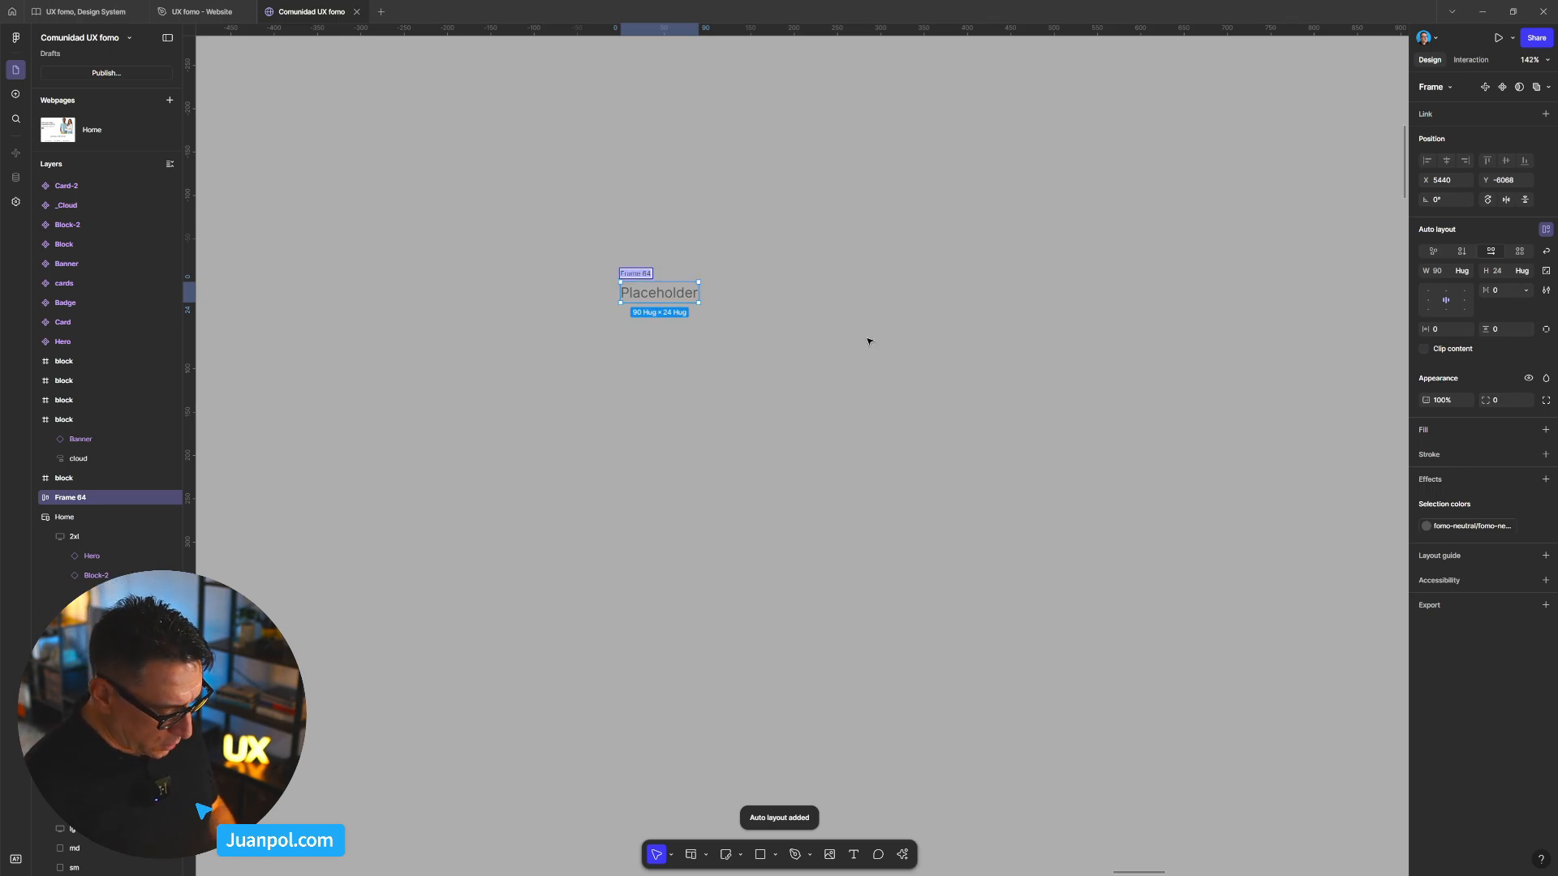
{"action": "type", "text": "input"}
{"action": "key", "text": "Return"}
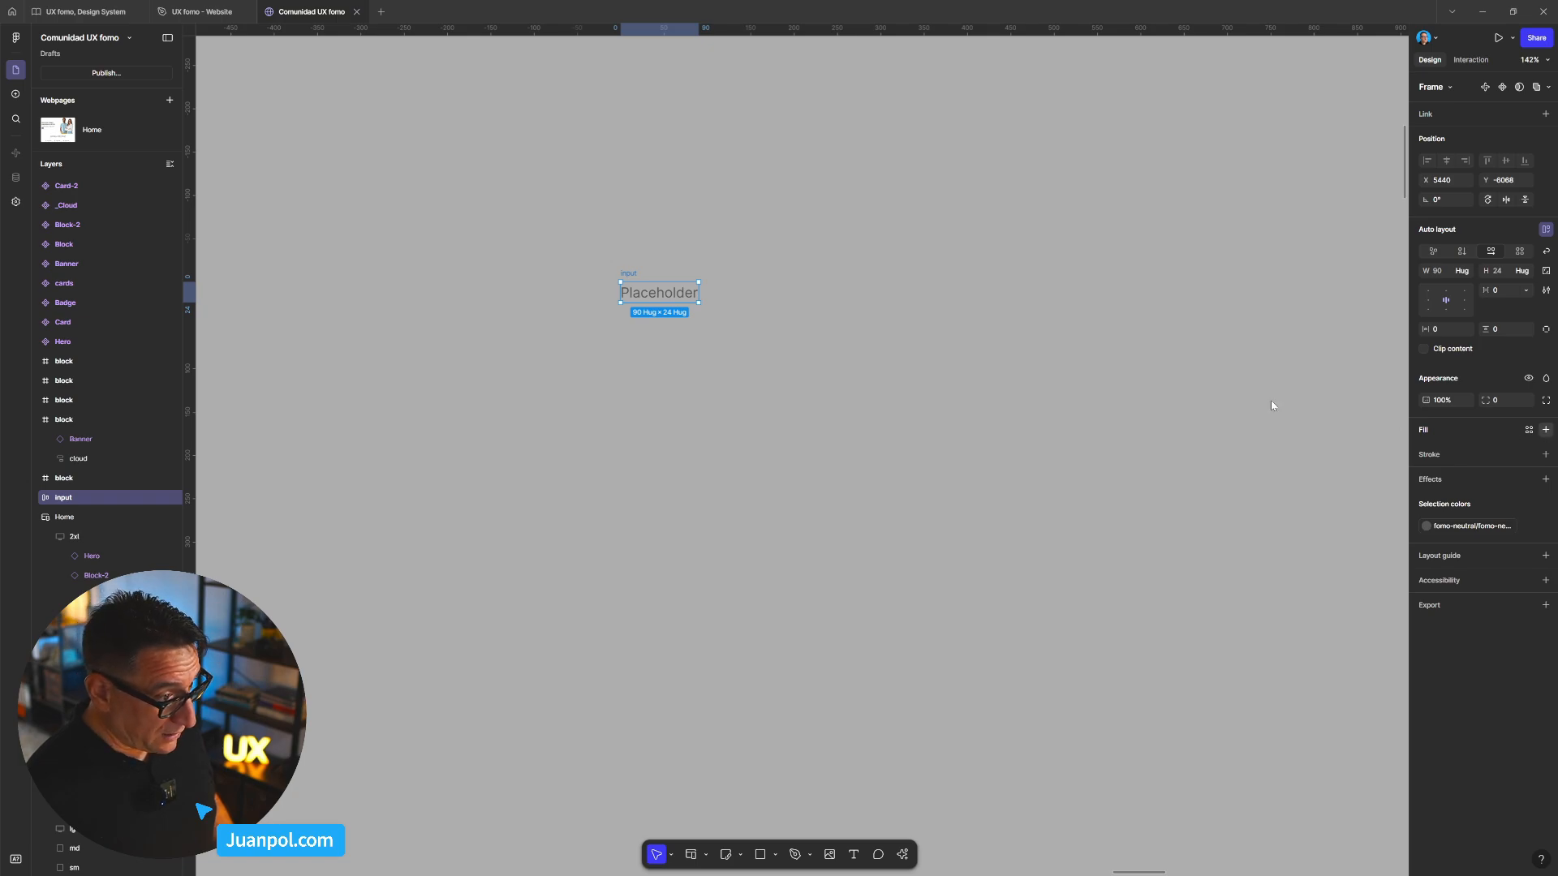
- Give the input frame a white FFFFFF fill and set its vertical padding to 12
{"action": "left_click", "coordinate": [1544, 430]}
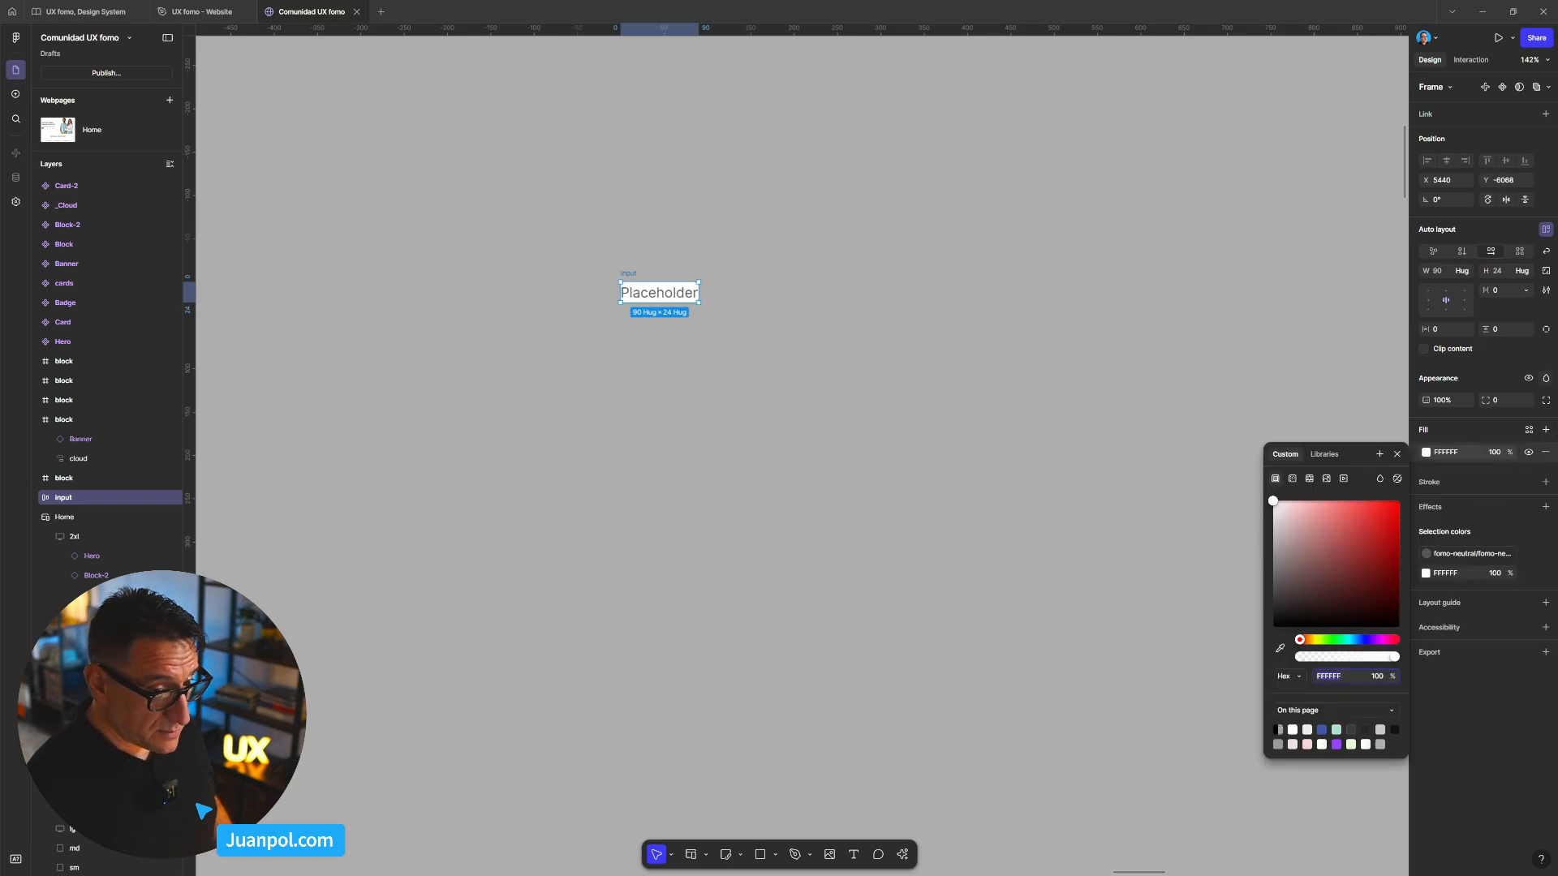
{"action": "left_click", "coordinate": [1507, 350]}
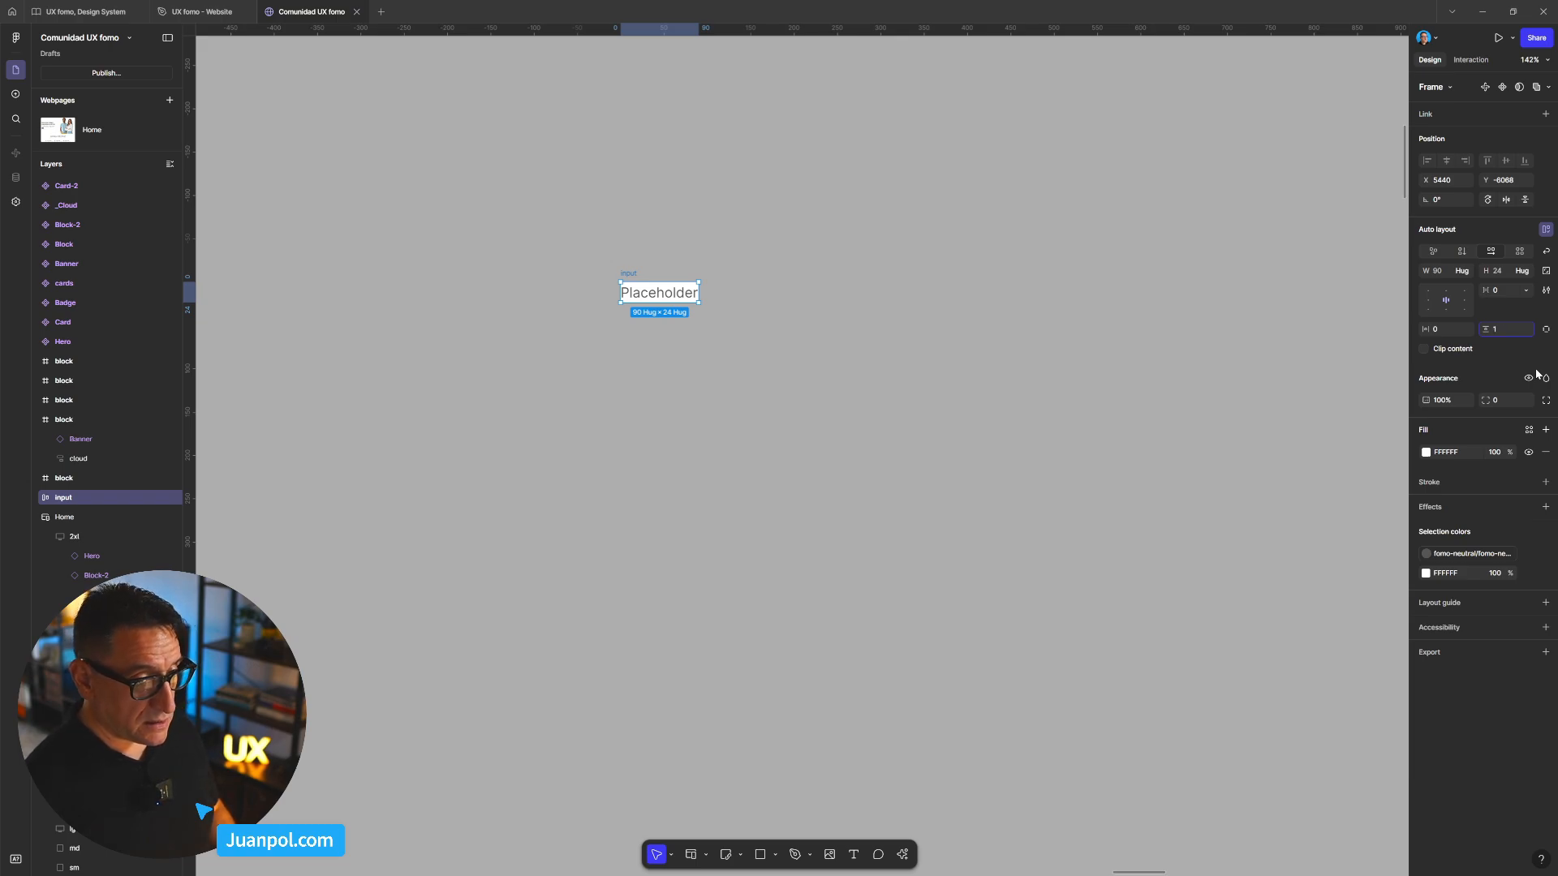
{"action": "key", "text": "Return"}
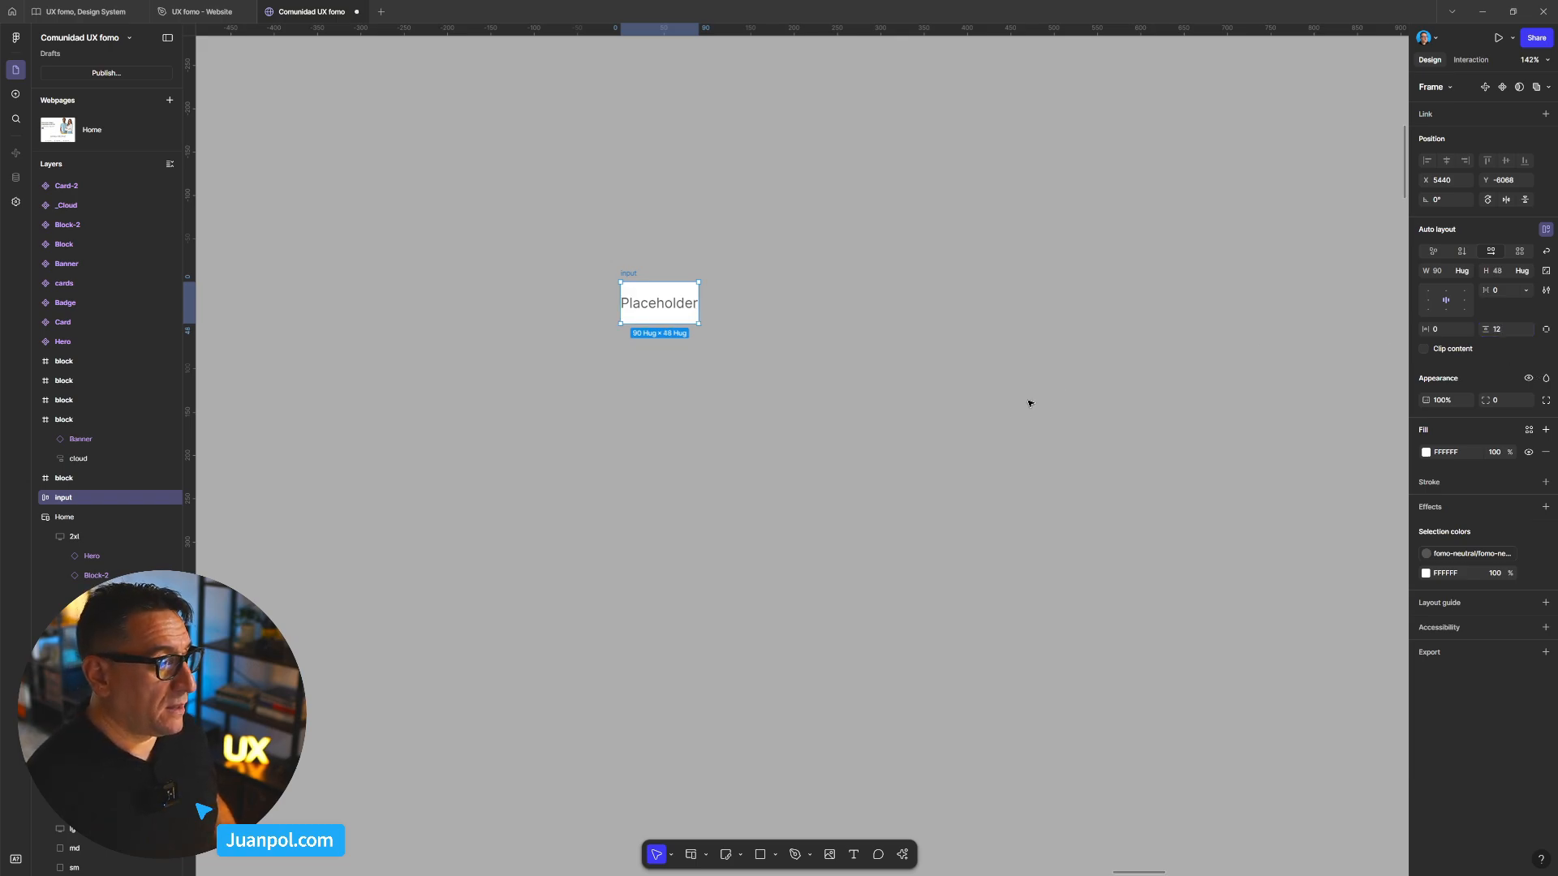
{"action": "left_click", "coordinate": [1029, 402]}
{"action": "key", "text": "shift+0"}
- Detach the Body/md/Regular text style and the font family variable from the Placeholder text
{"action": "left_click", "coordinate": [722, 354]}
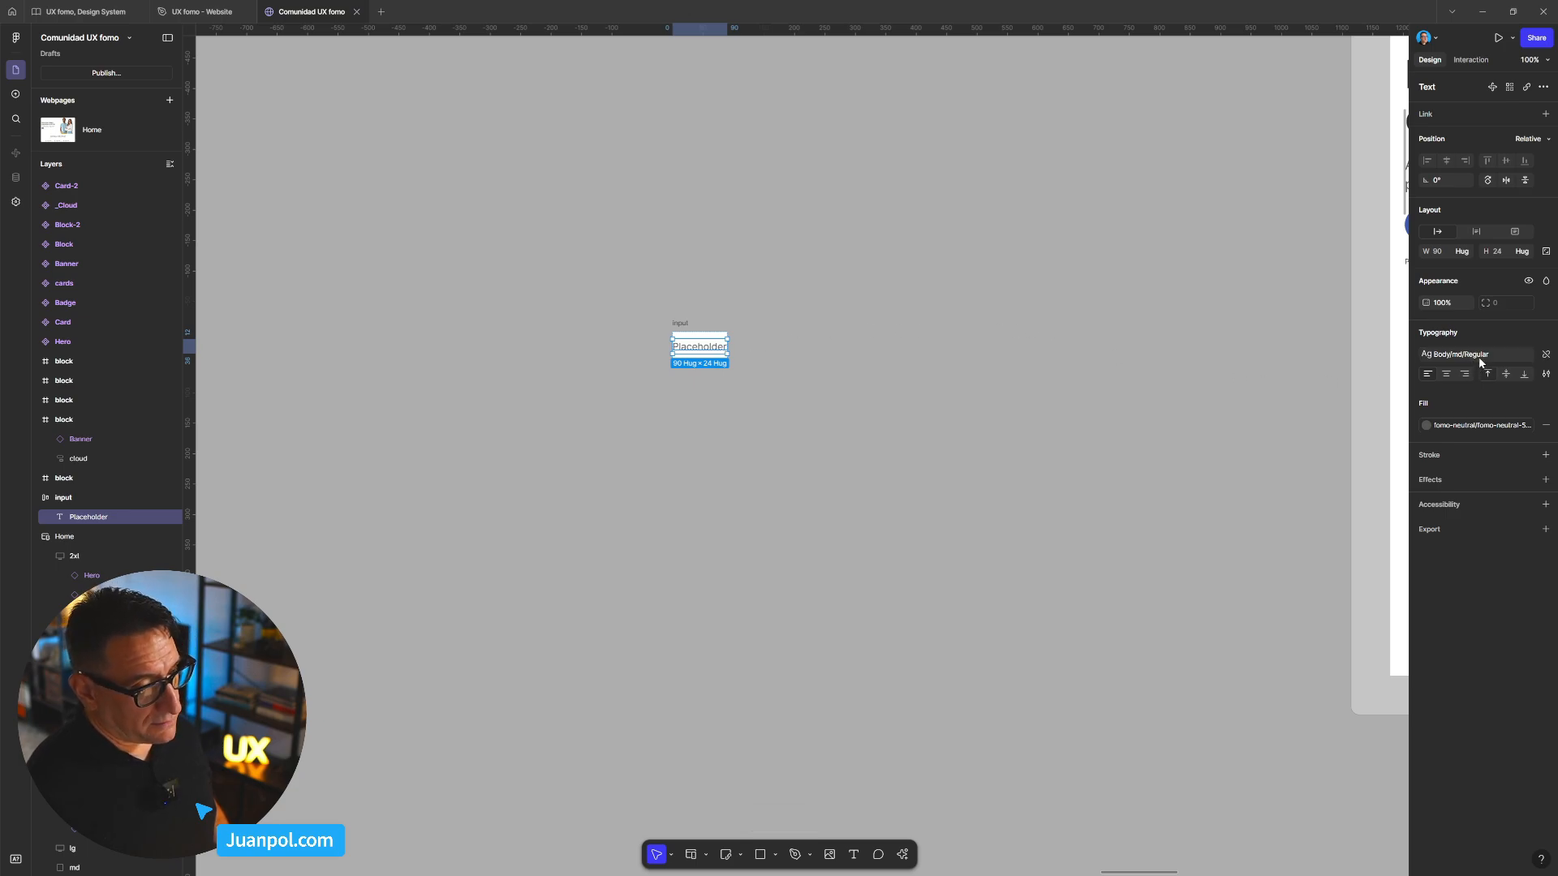
{"action": "left_click", "coordinate": [1546, 357]}
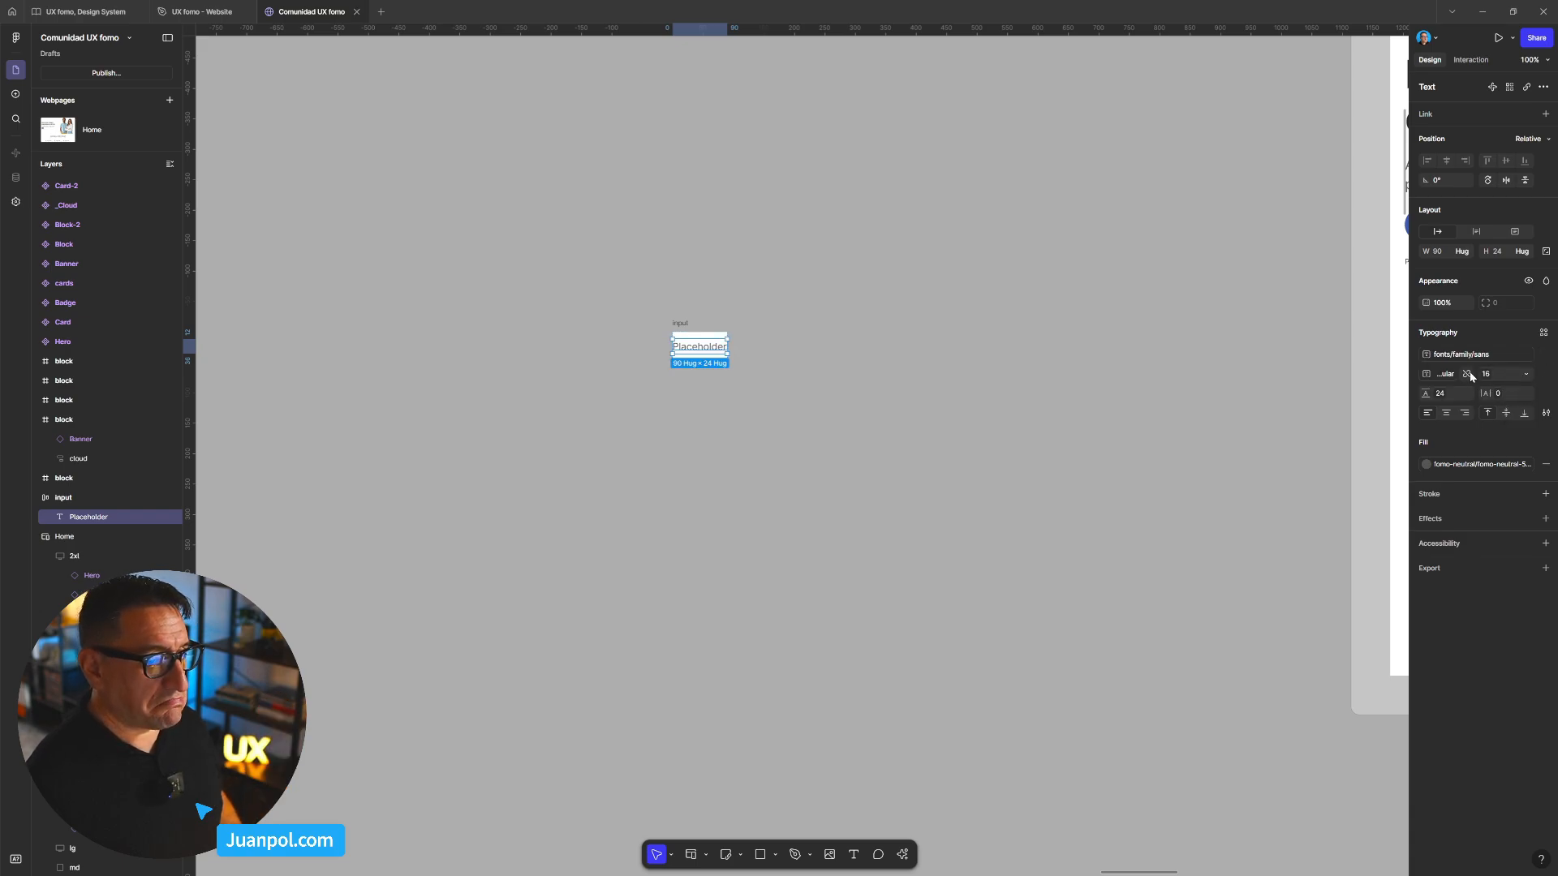
{"action": "left_click", "coordinate": [1547, 357]}
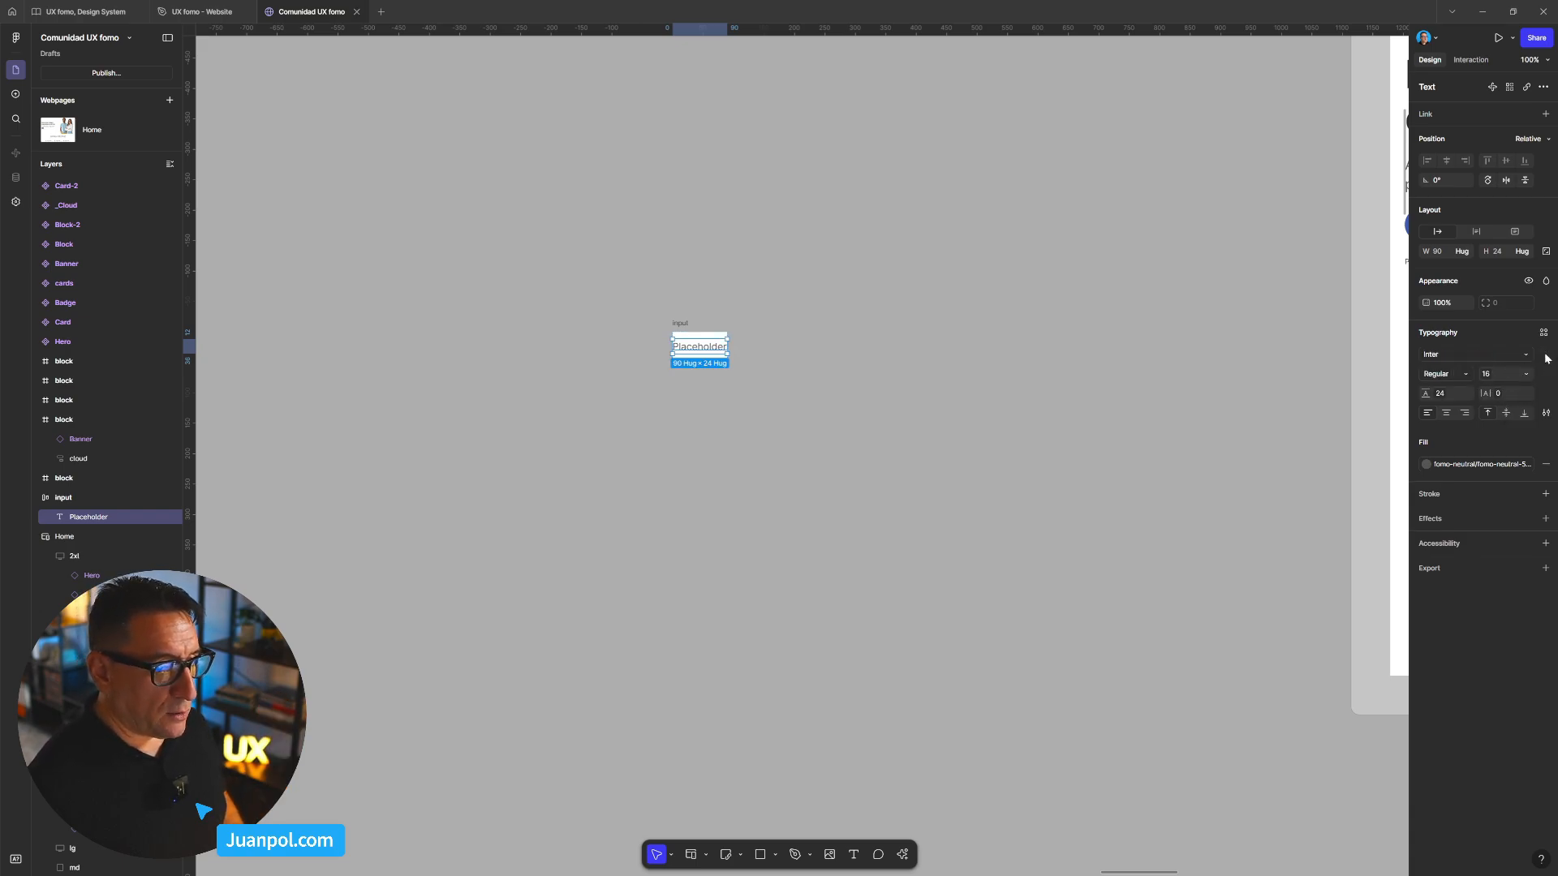
{"action": "left_click", "coordinate": [1445, 398]}
{"action": "key", "text": "BackSpace"}
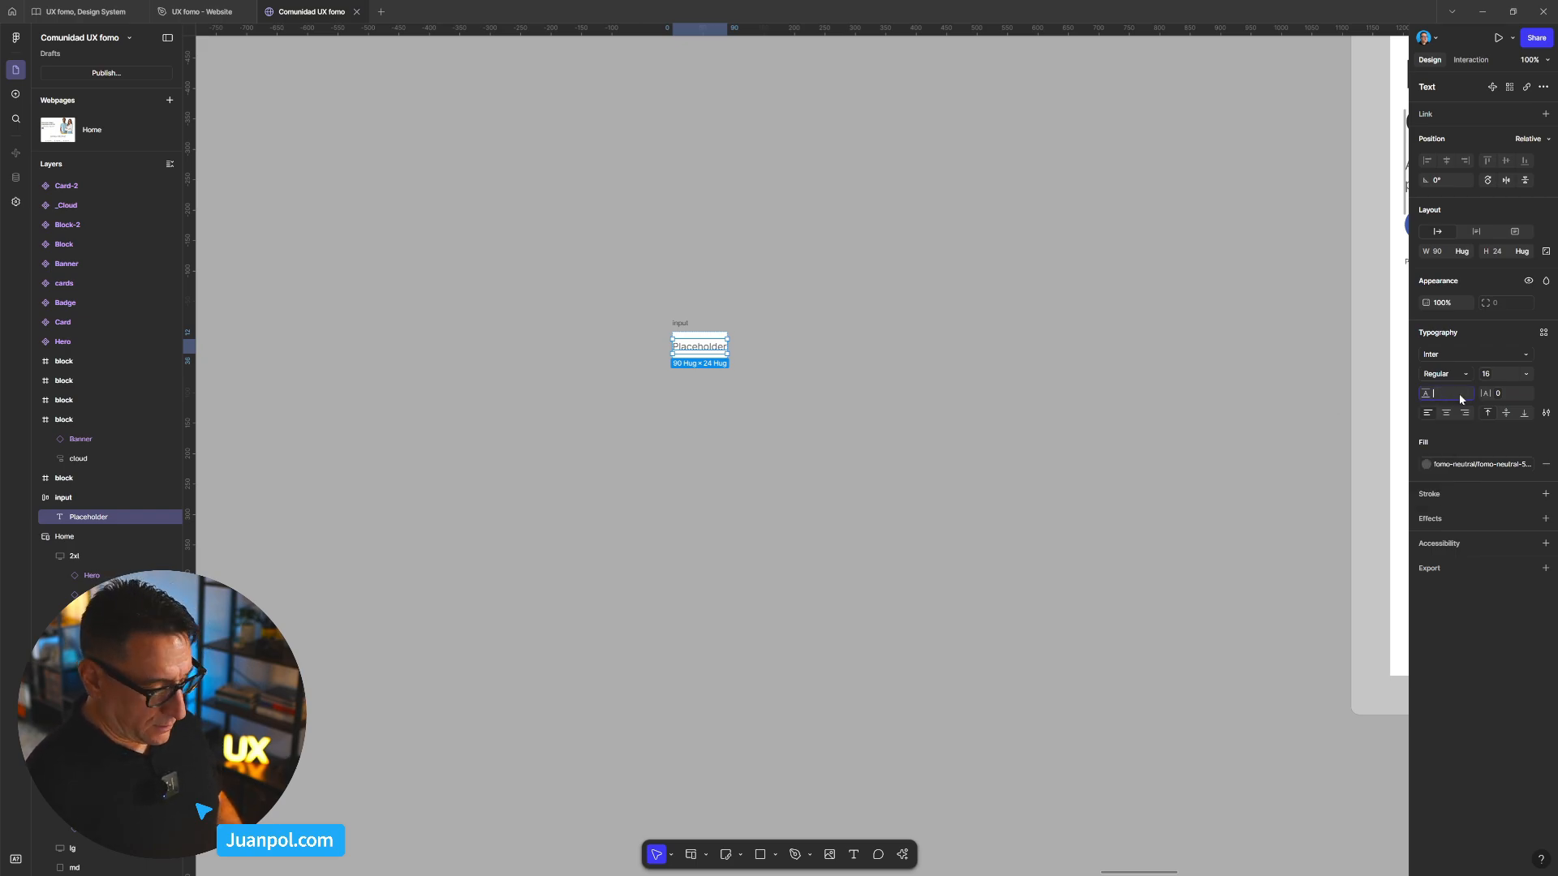
{"action": "left_click", "coordinate": [1492, 377]}
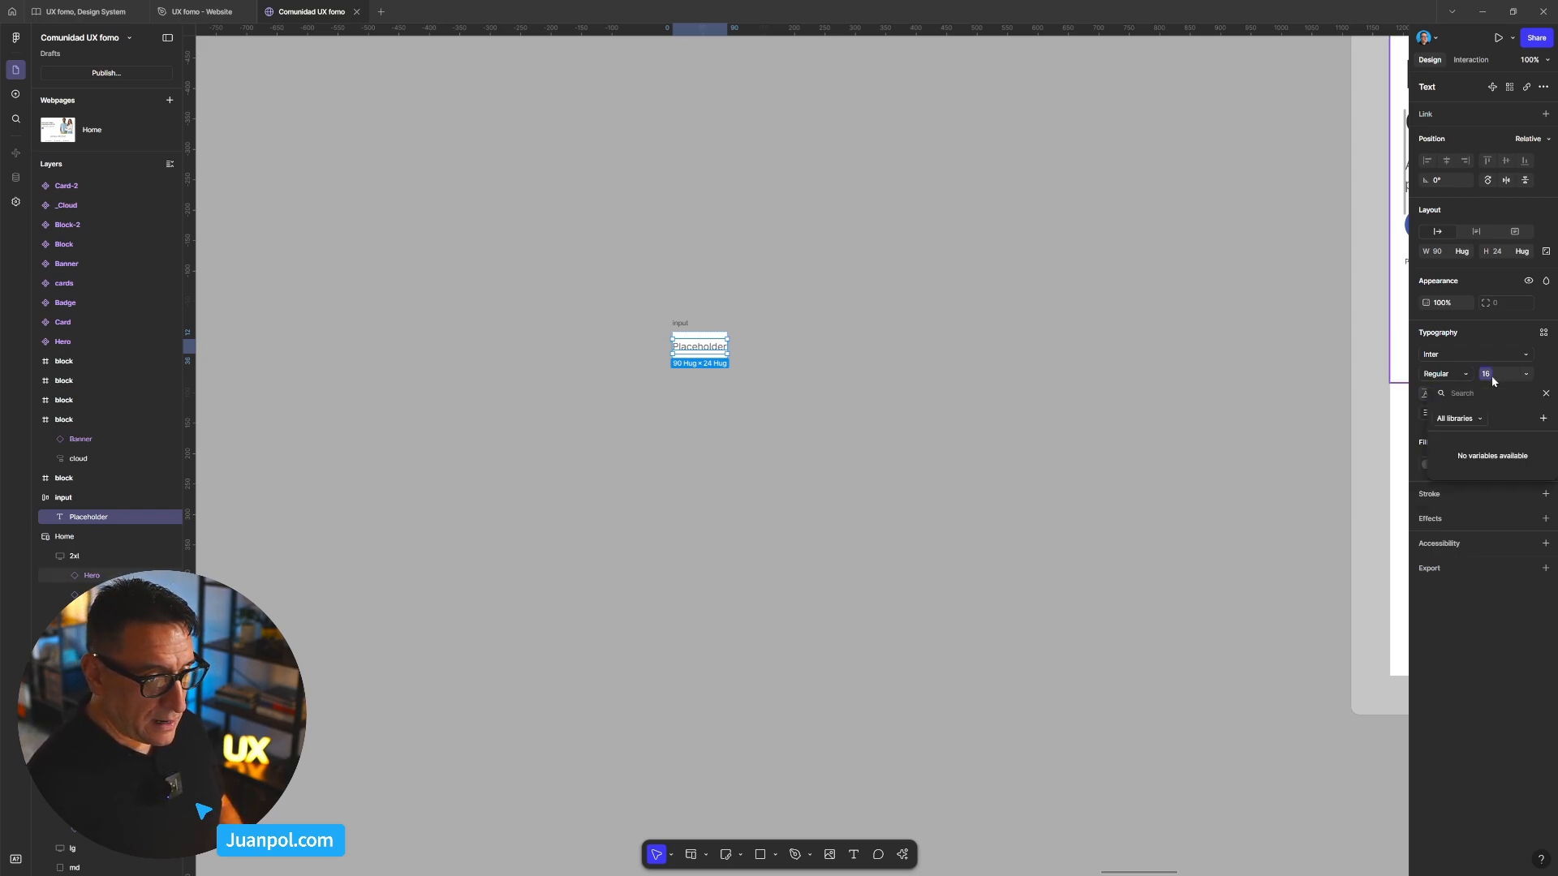
{"action": "key", "text": "Escape"}
{"action": "key", "text": "BackSpace"}
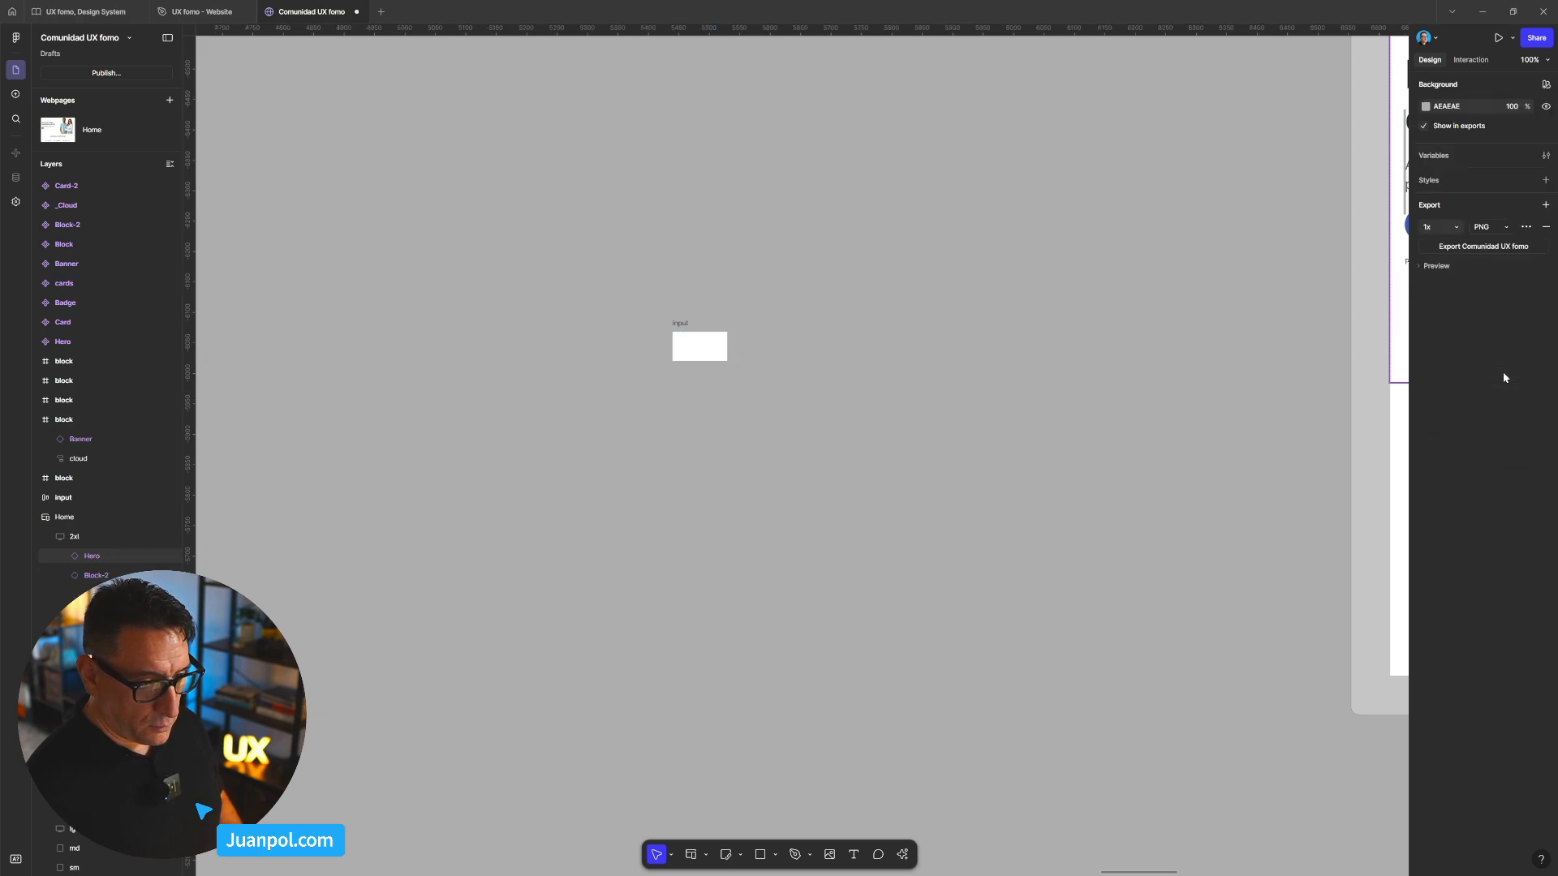
{"action": "key", "text": "ctrl+a"}
{"action": "key", "text": "Escape"}
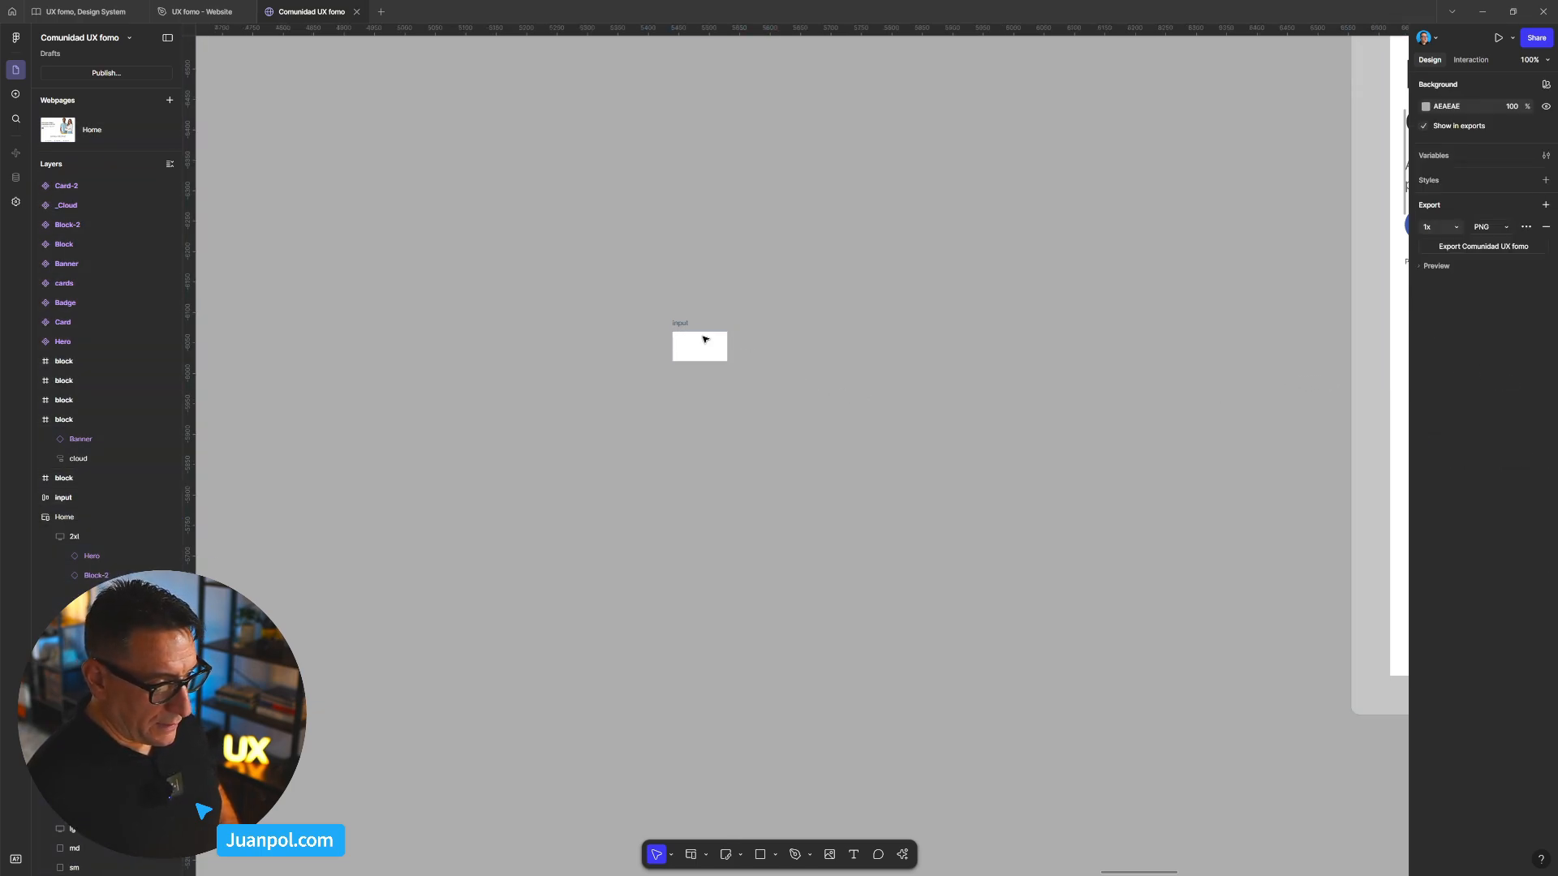
{"action": "key", "text": "ctrl+z"}
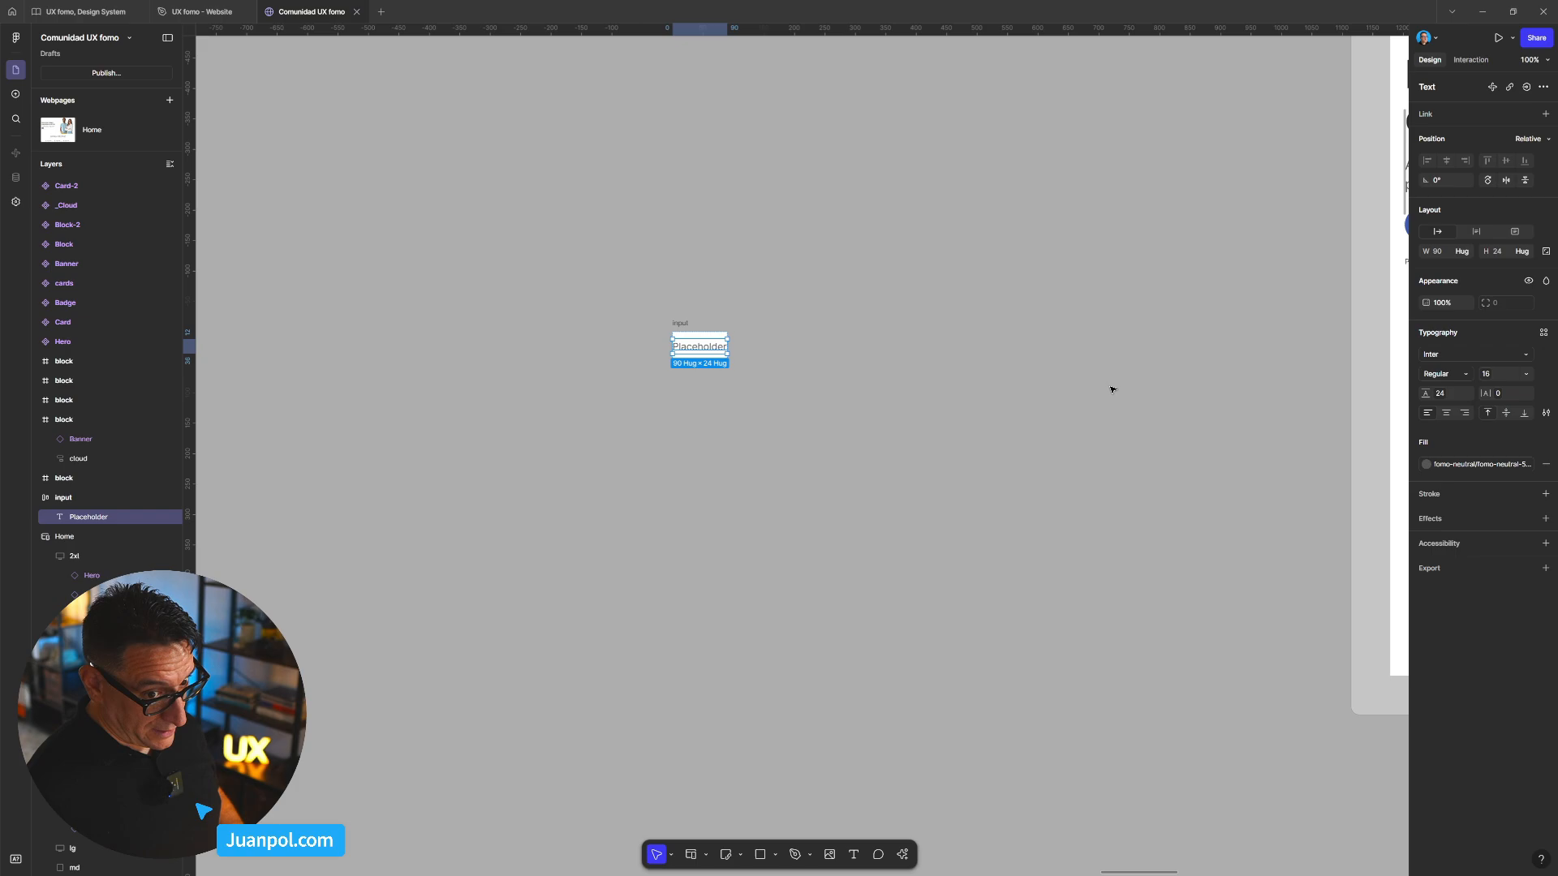
- Set the Placeholder text's line height to 24 and its font size to 16
{"action": "left_click", "coordinate": [1460, 396]}
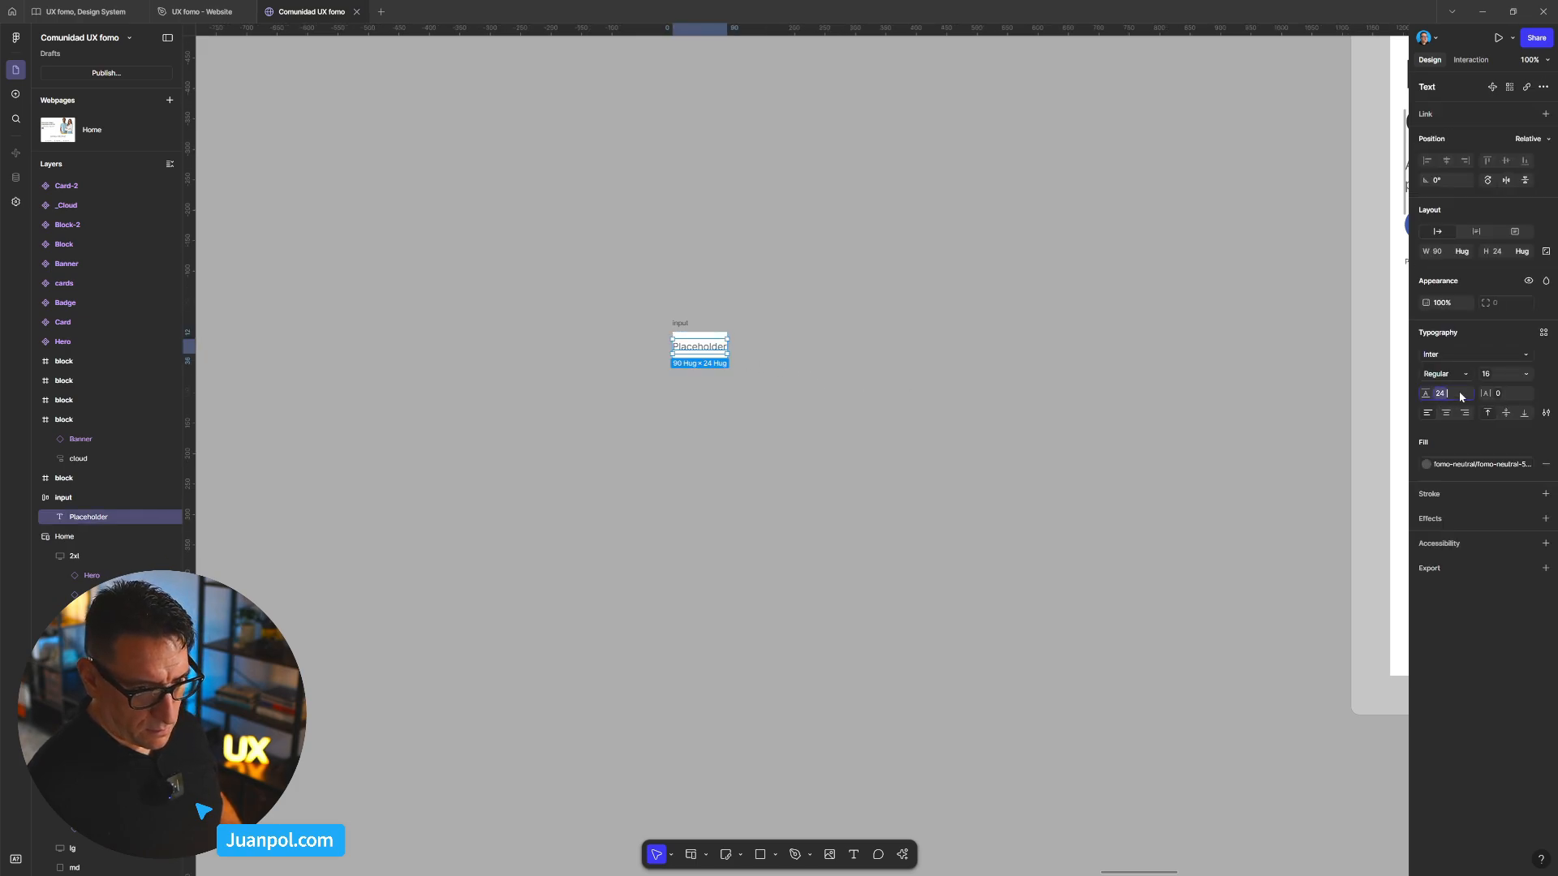
{"action": "key", "text": "BackSpace"}
{"action": "type", "text": "24"}
{"action": "left_click", "coordinate": [1506, 374]}
{"action": "key", "text": "BackSpace"}
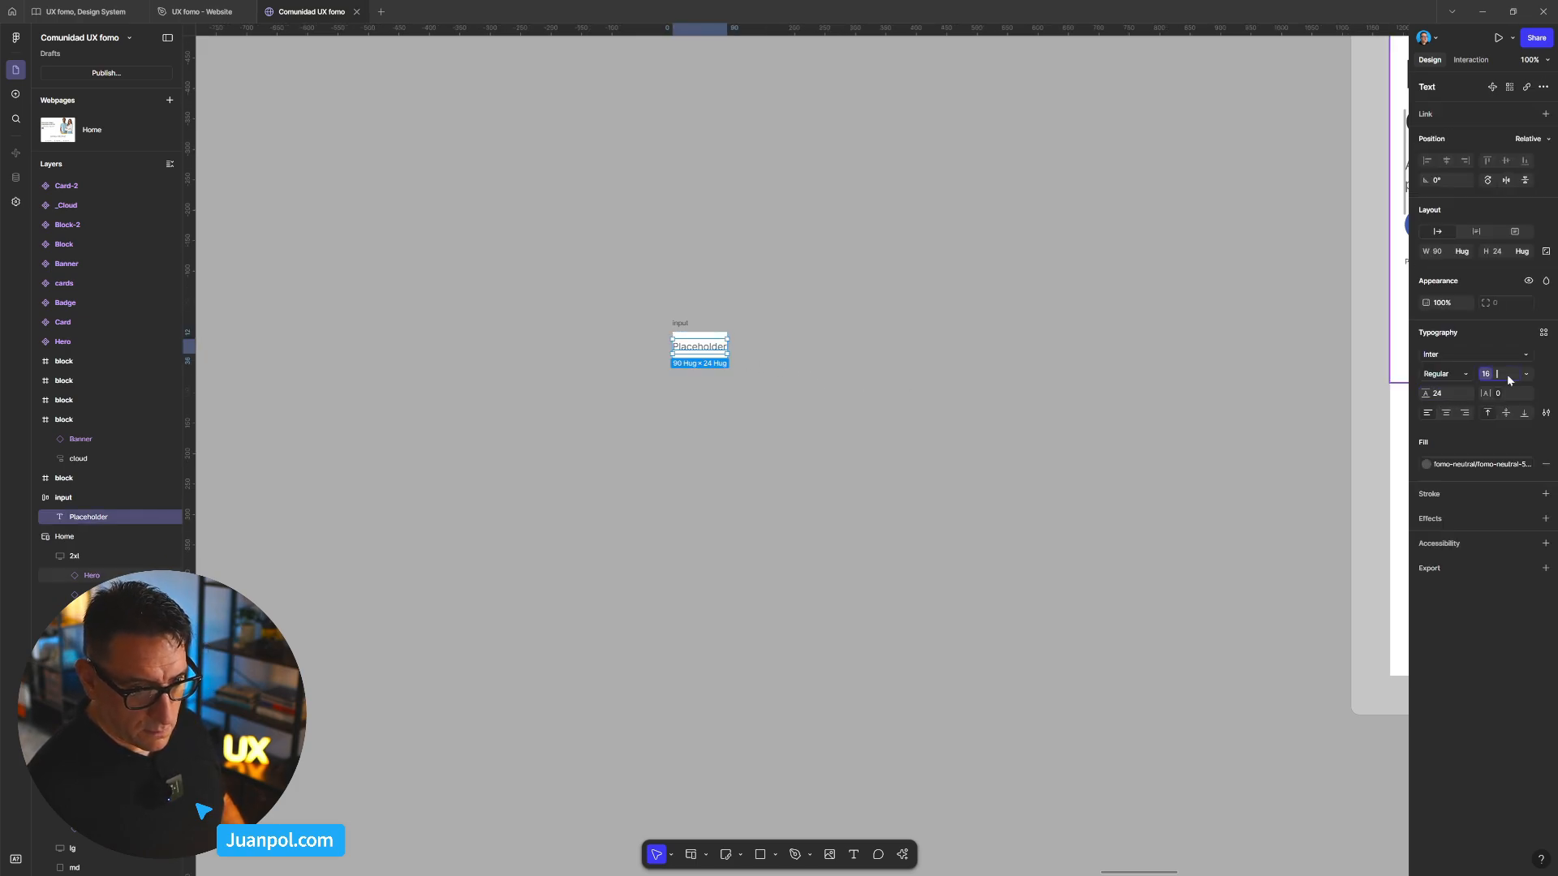
{"action": "type", "text": "16"}
{"action": "key", "text": "Return"}
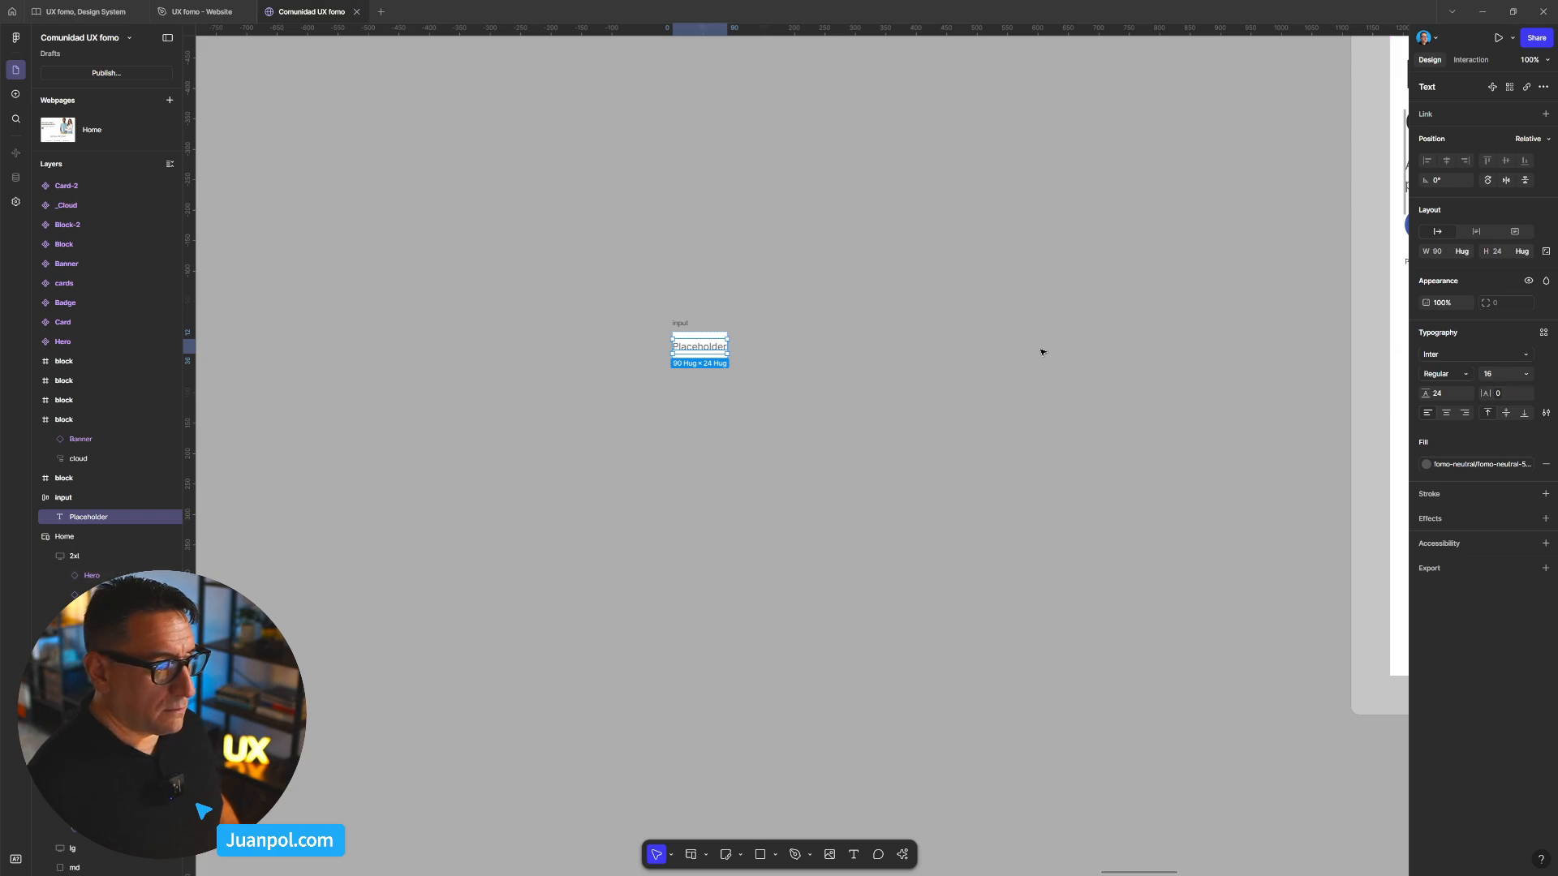
- Set the input frame's horizontal padding to 16 and its corner radius to 4
{"action": "left_click", "coordinate": [737, 343]}
{"action": "left_click", "coordinate": [681, 323]}
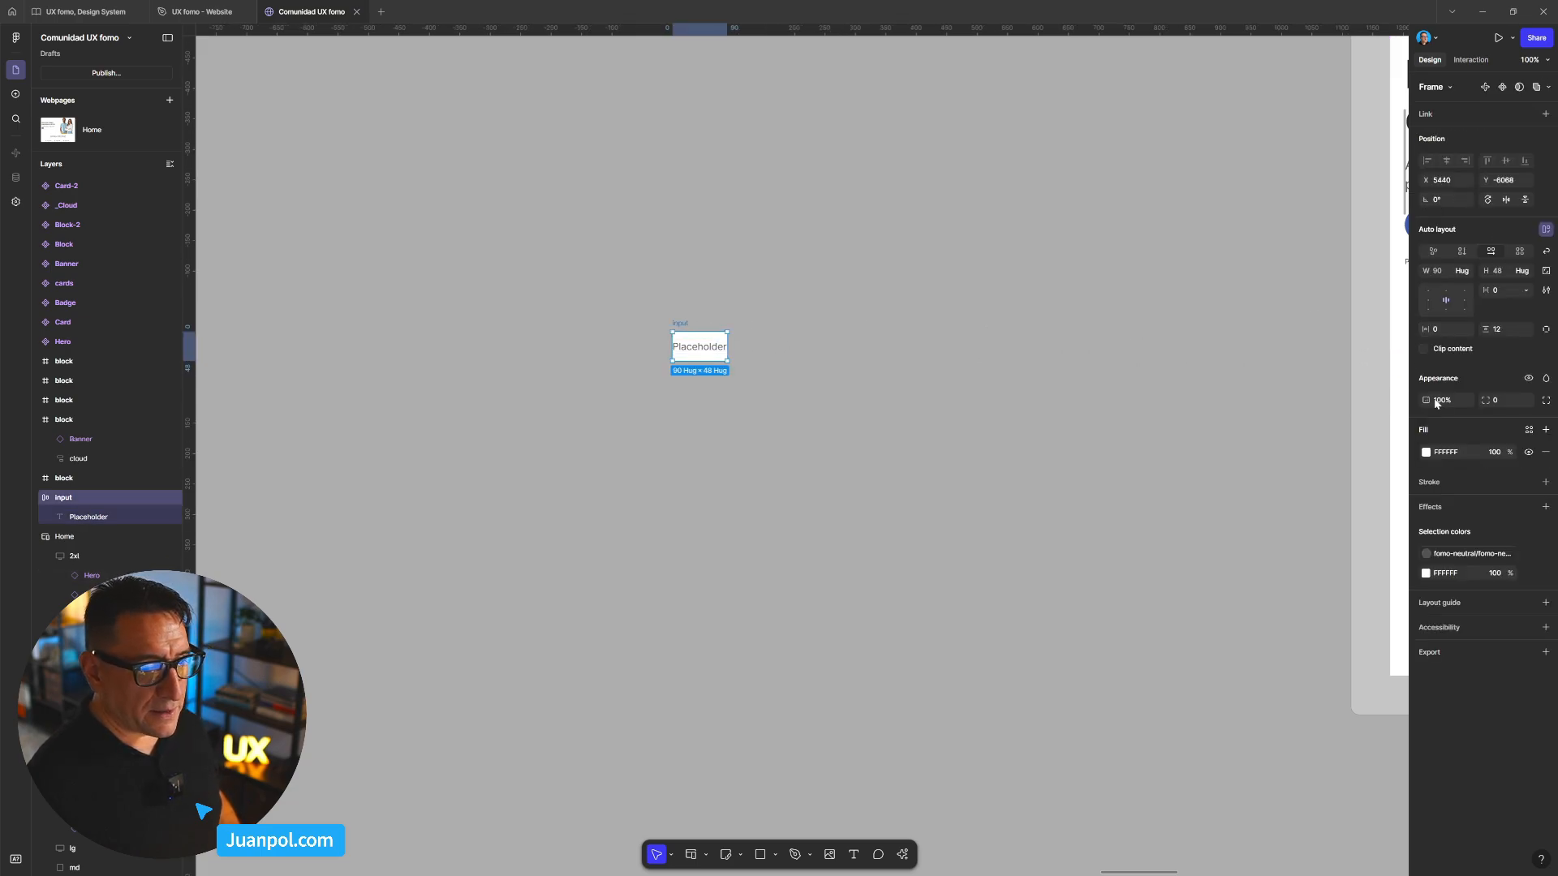
{"action": "left_click", "coordinate": [1418, 334]}
{"action": "type", "text": "1"}
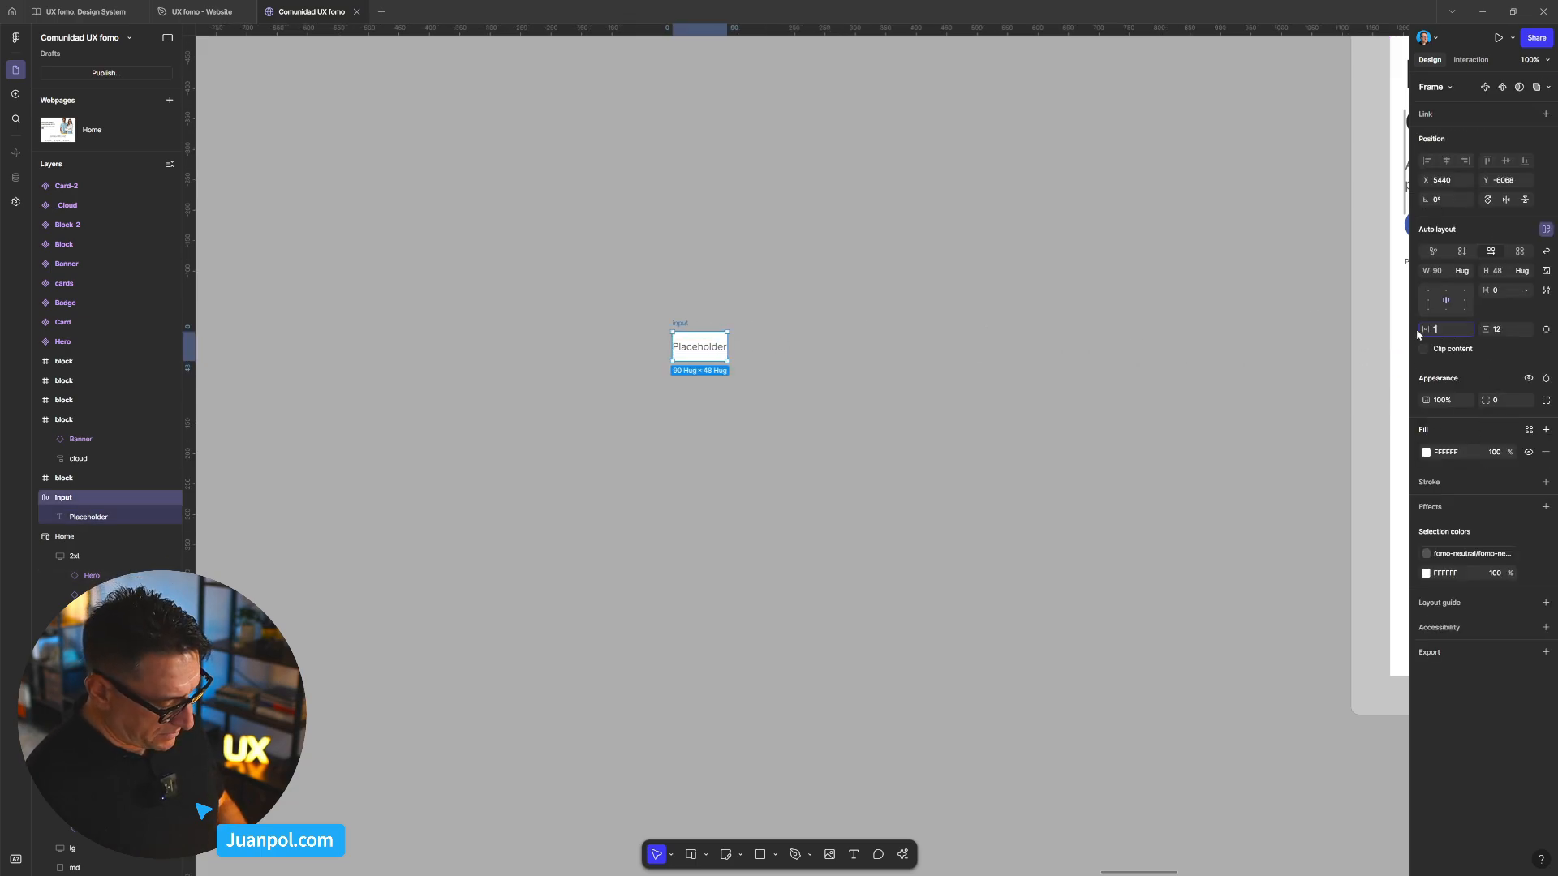
{"action": "type", "text": "6"}
{"action": "key", "text": "Return"}
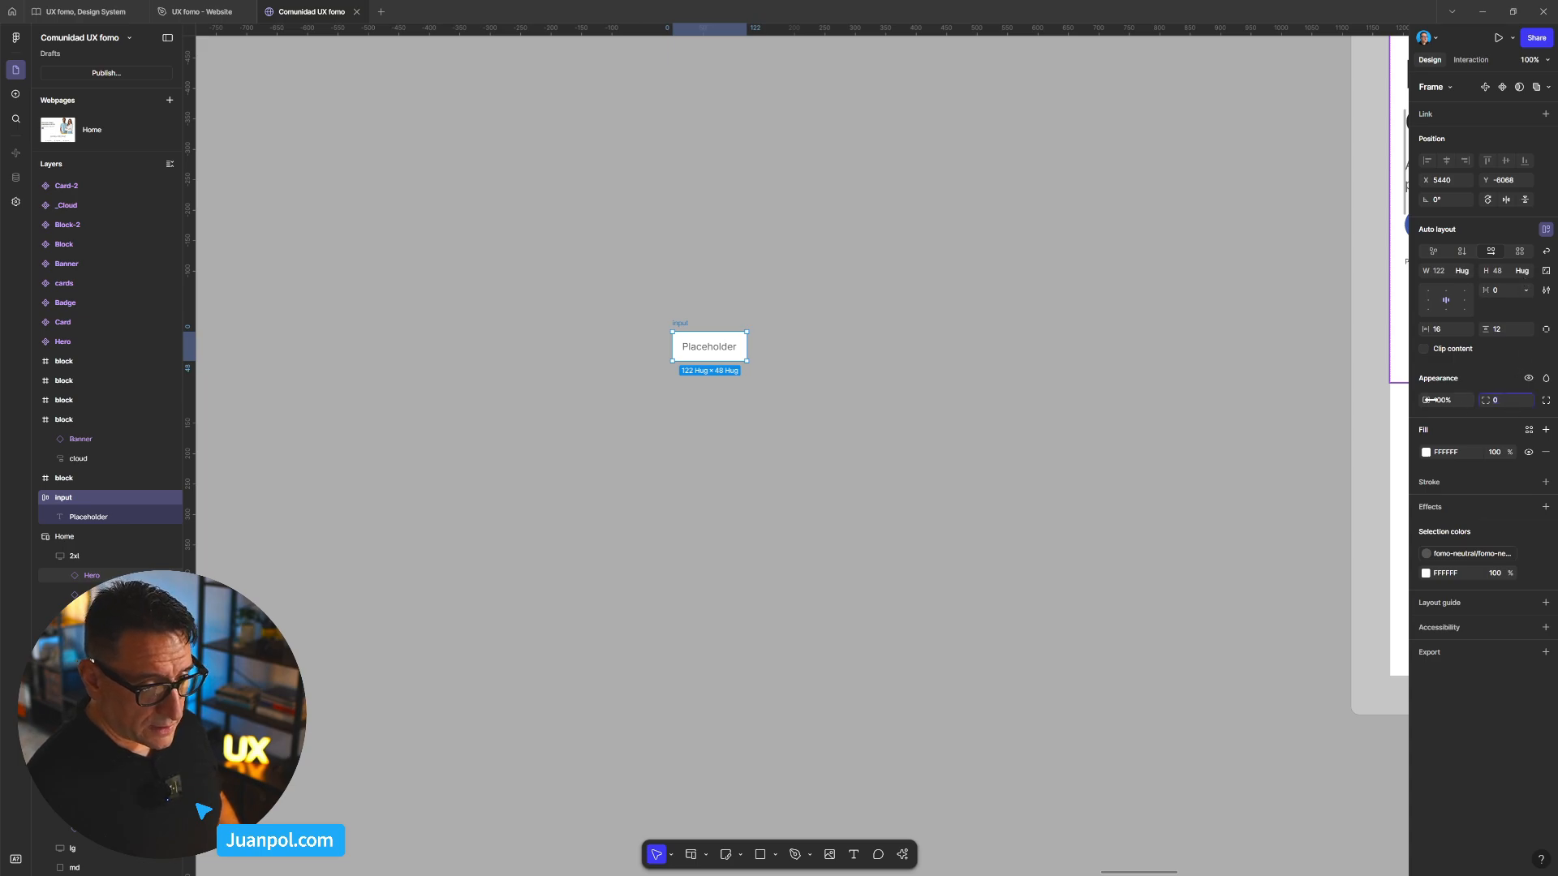
{"action": "left_click", "coordinate": [956, 319]}
{"action": "left_click", "coordinate": [680, 323]}
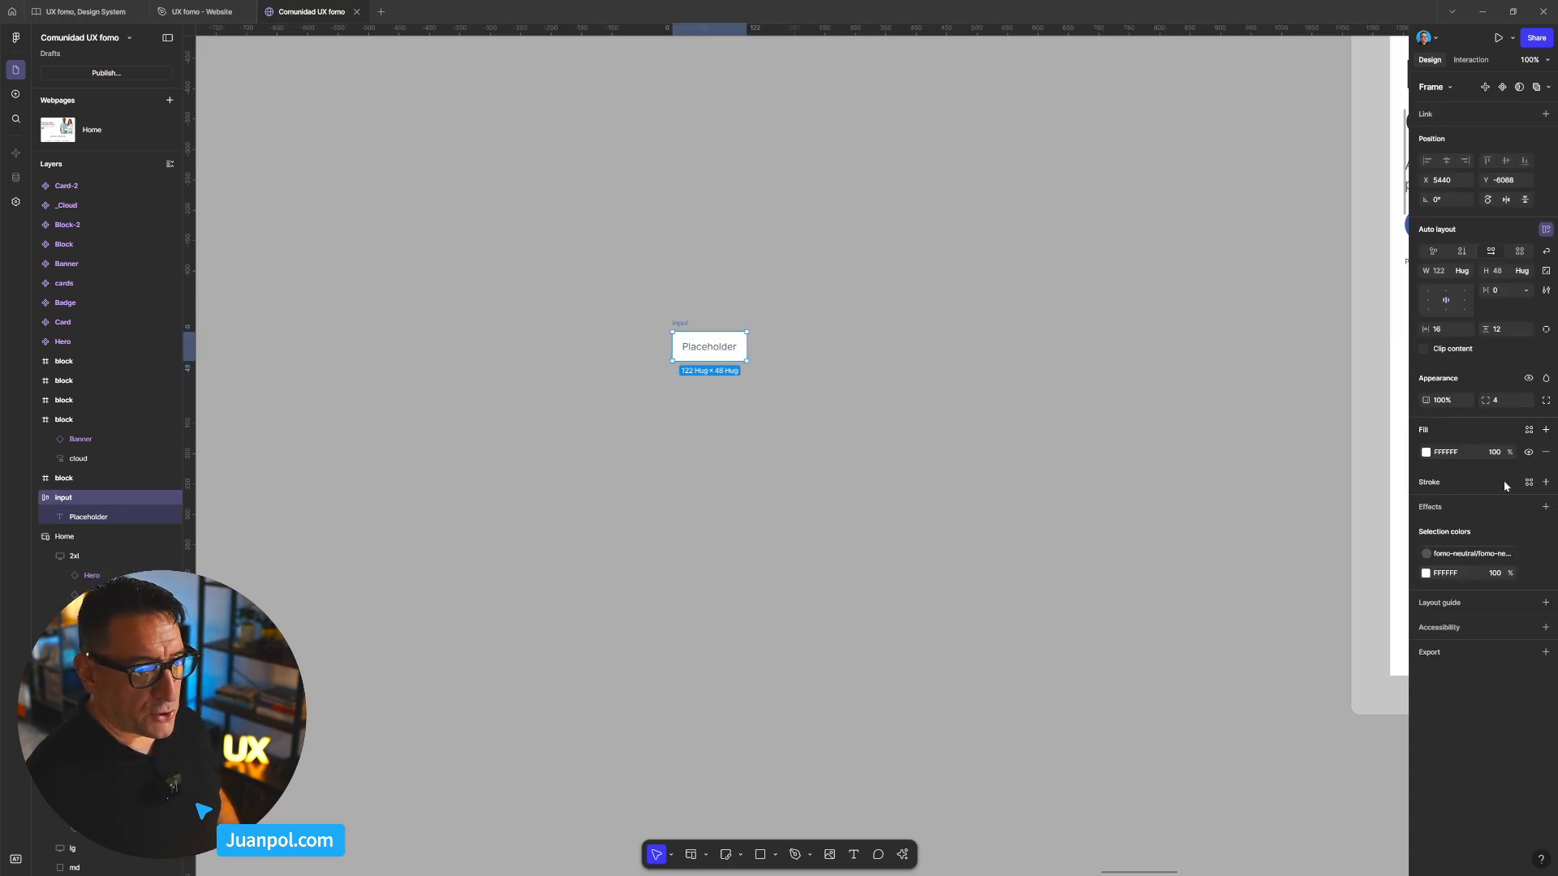
- Add a CCCCCC stroke to the input frame
{"action": "left_click", "coordinate": [1545, 481]}
{"action": "left_click", "coordinate": [1444, 504]}
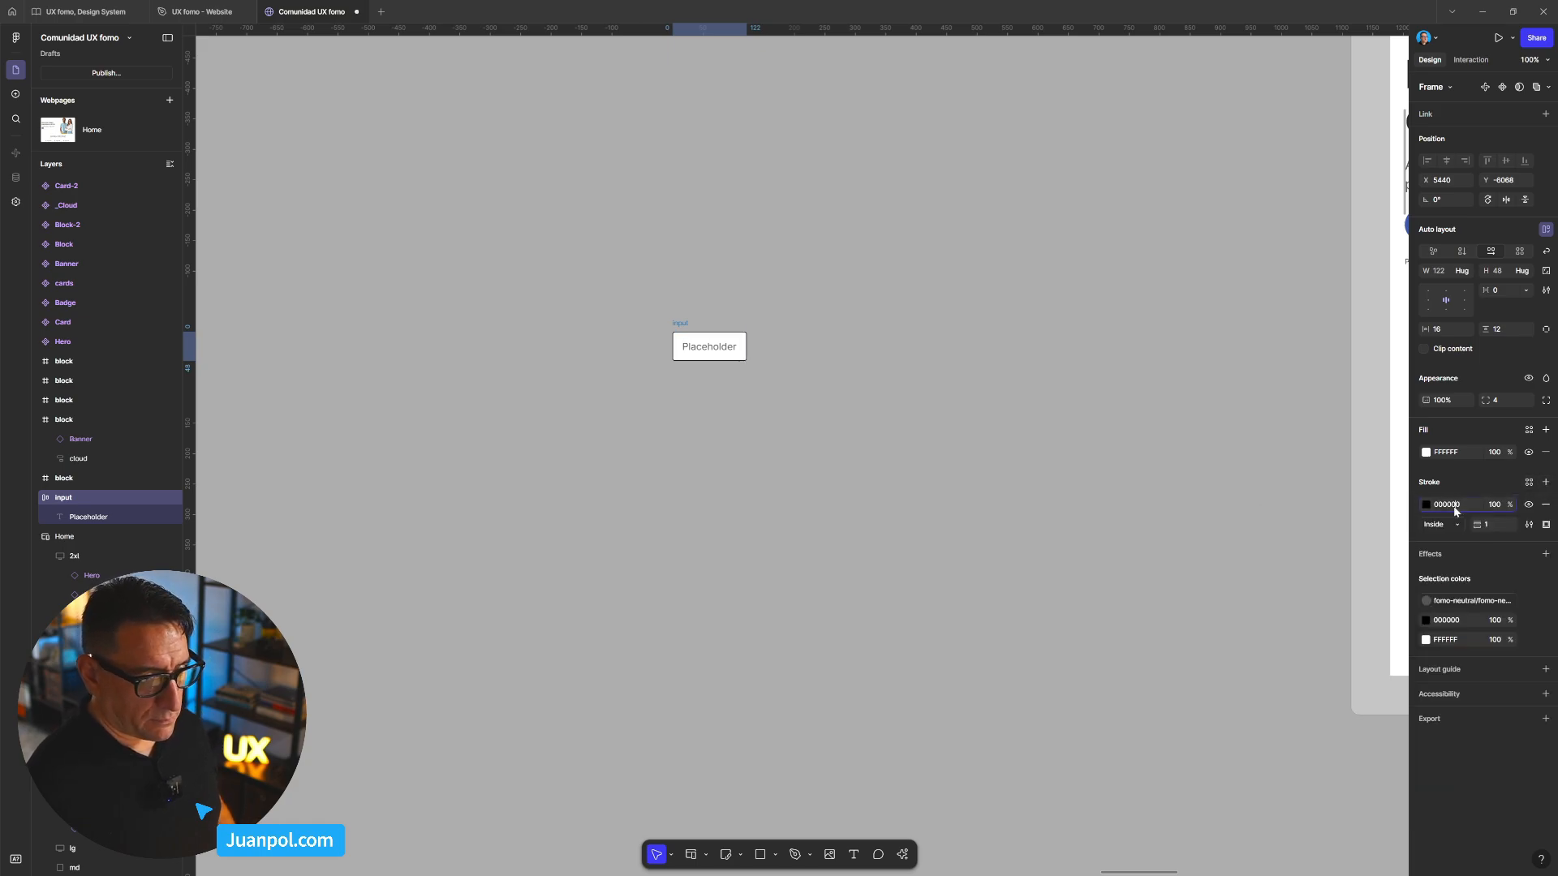
{"action": "type", "text": "ccc"}
{"action": "key", "text": "Return"}
{"action": "left_click", "coordinate": [946, 435]}
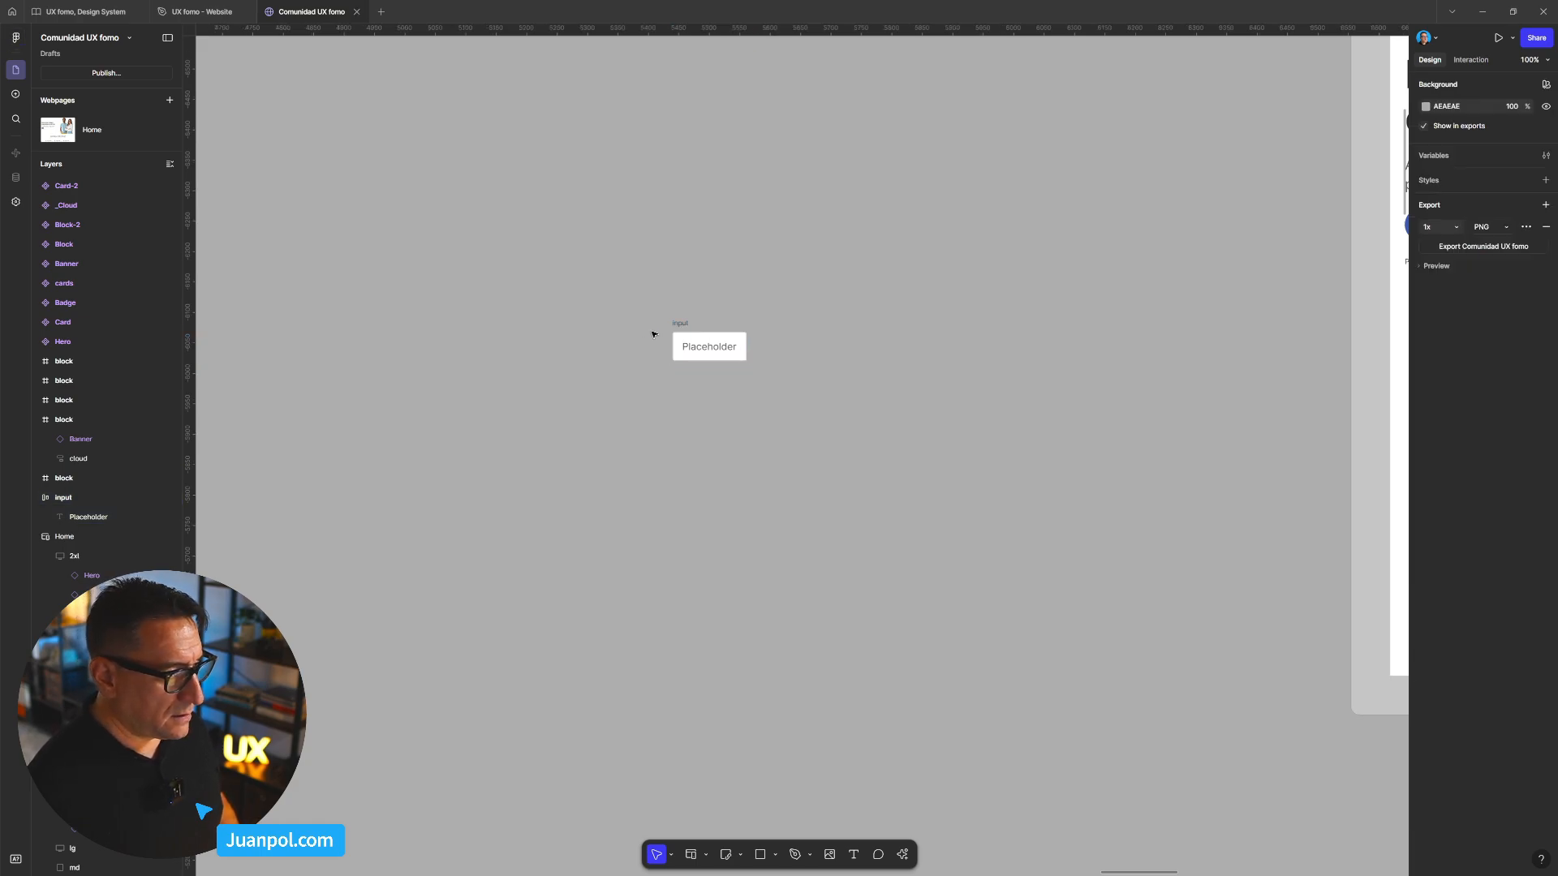
{"action": "left_click", "coordinate": [675, 323]}
{"action": "scroll", "coordinate": [673, 324], "scroll_direction": "up", "scroll_amount": 5}
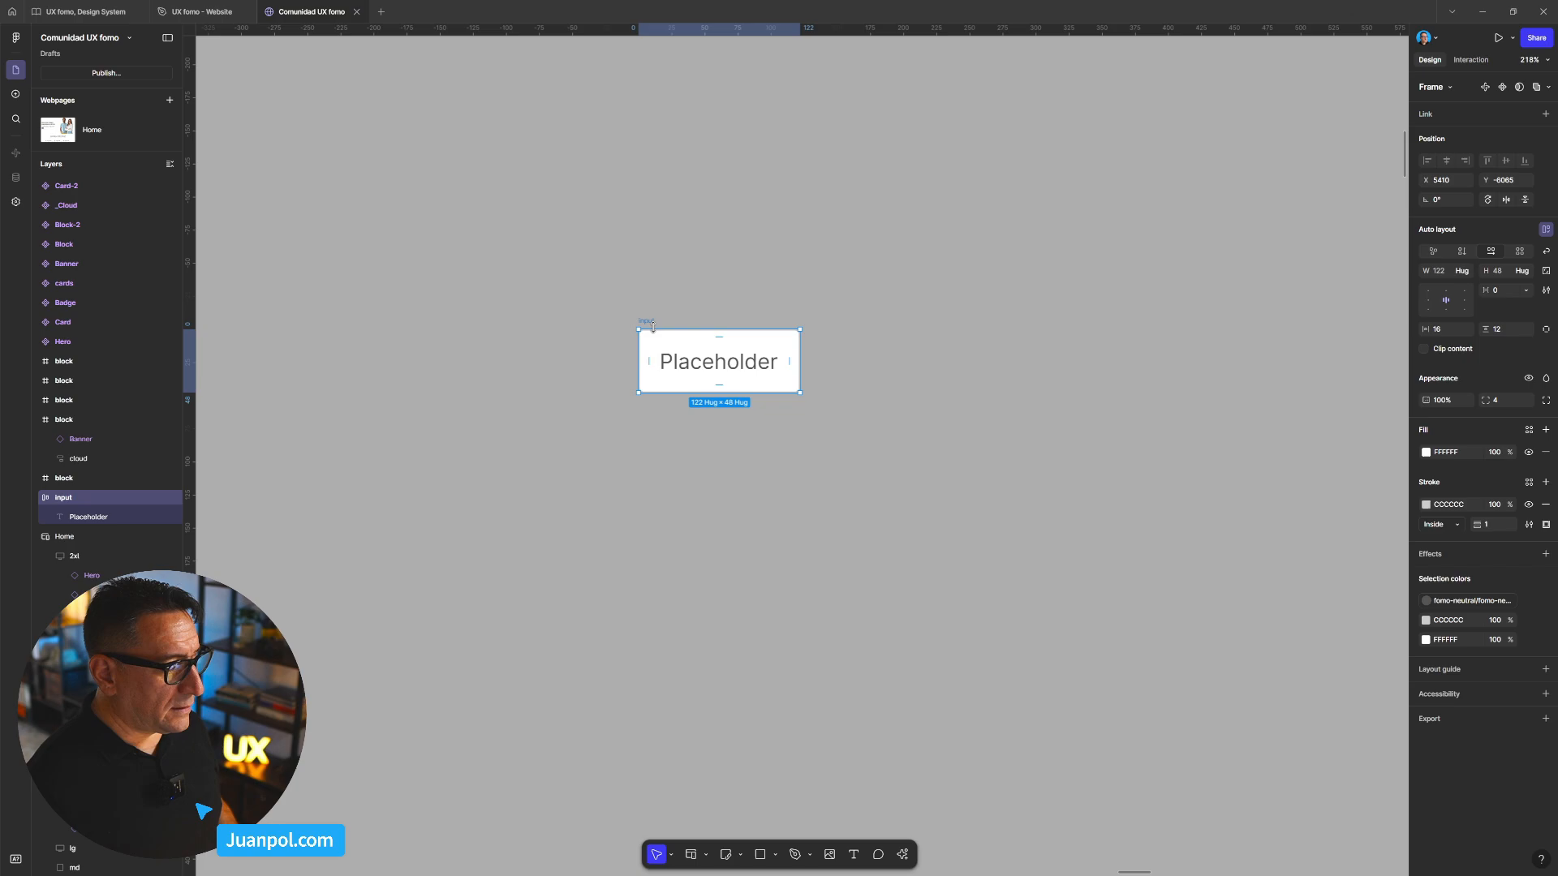
- Widen the input frame to about 241 and left-align the Placeholder text inside it, vertically centred
{"action": "left_click_drag", "start_coordinate": [800, 361], "coordinate": [957, 361]}
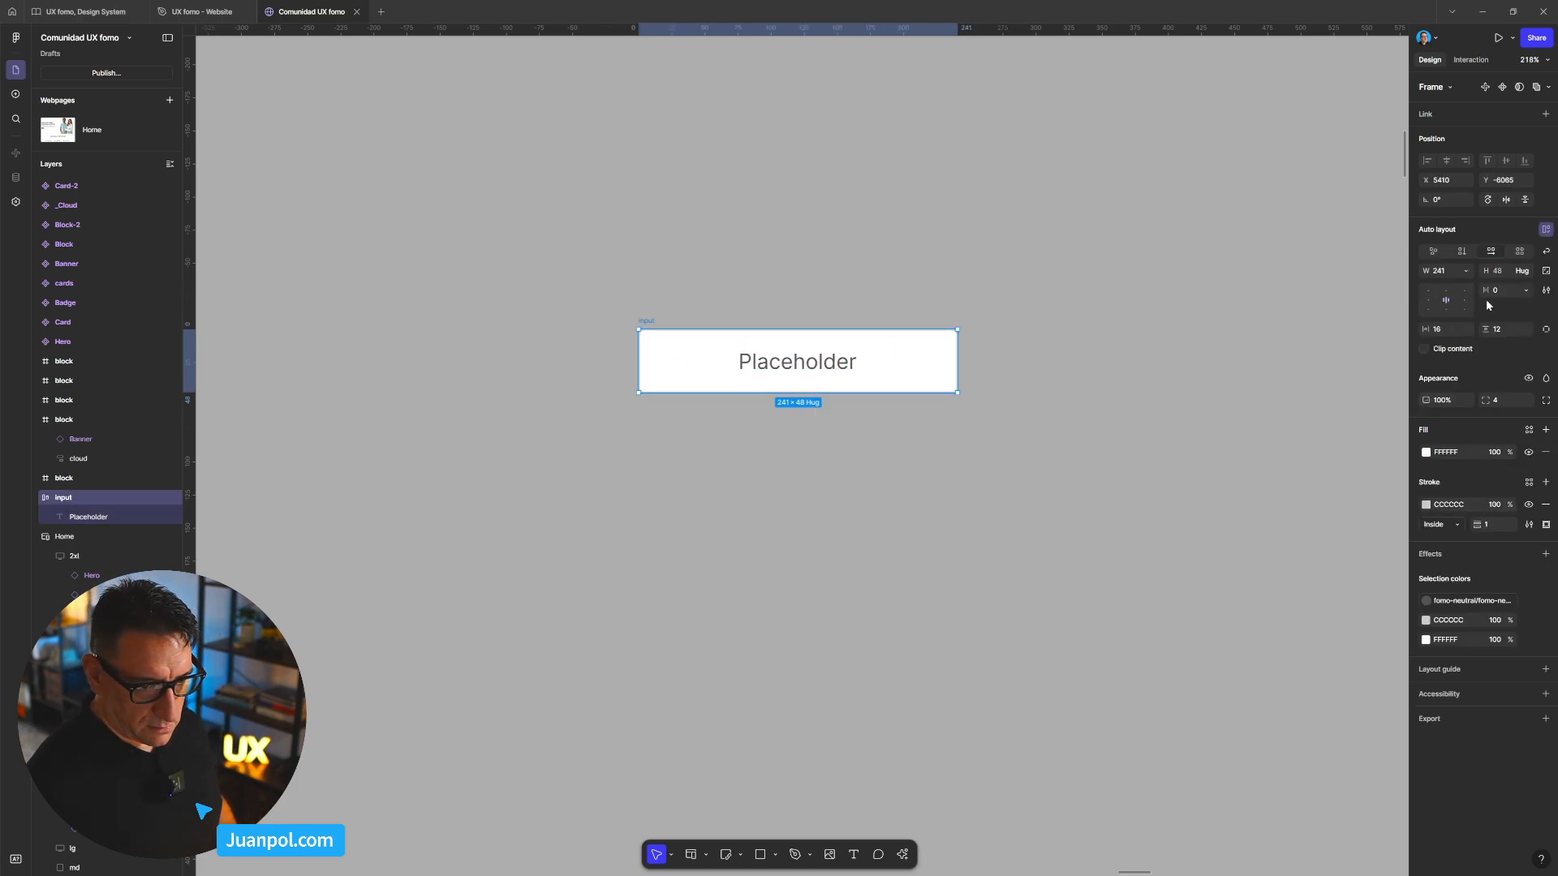
{"action": "left_click", "coordinate": [1428, 300]}
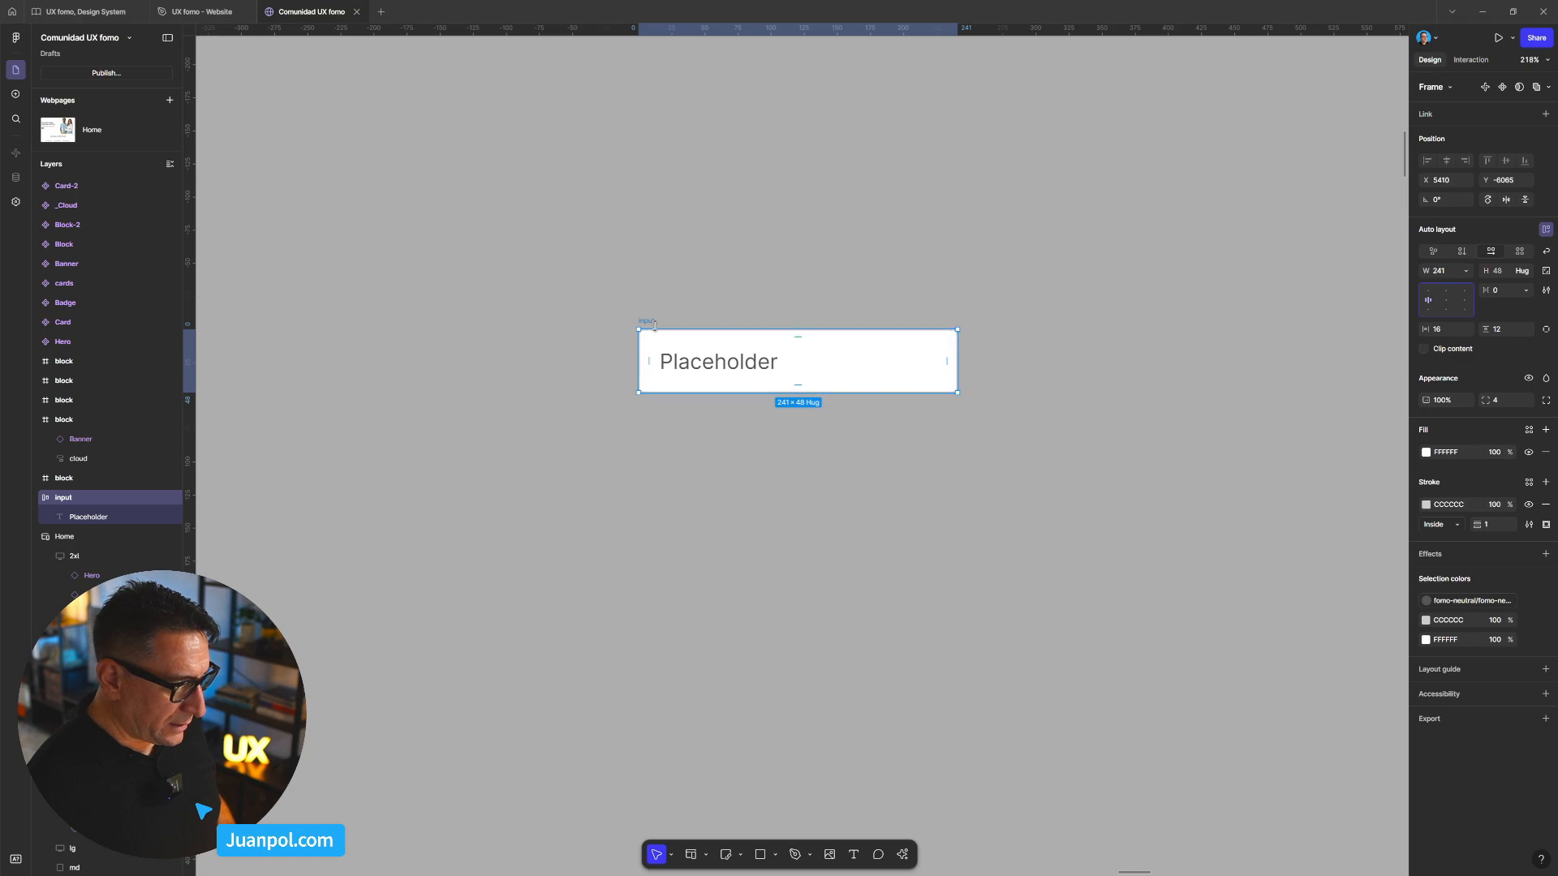
{"action": "left_click_drag", "start_coordinate": [618, 327], "coordinate": [616, 325]}
{"action": "key", "text": "ctrl+0"}
{"action": "scroll", "coordinate": [654, 340], "scroll_direction": "up", "scroll_amount": 2}
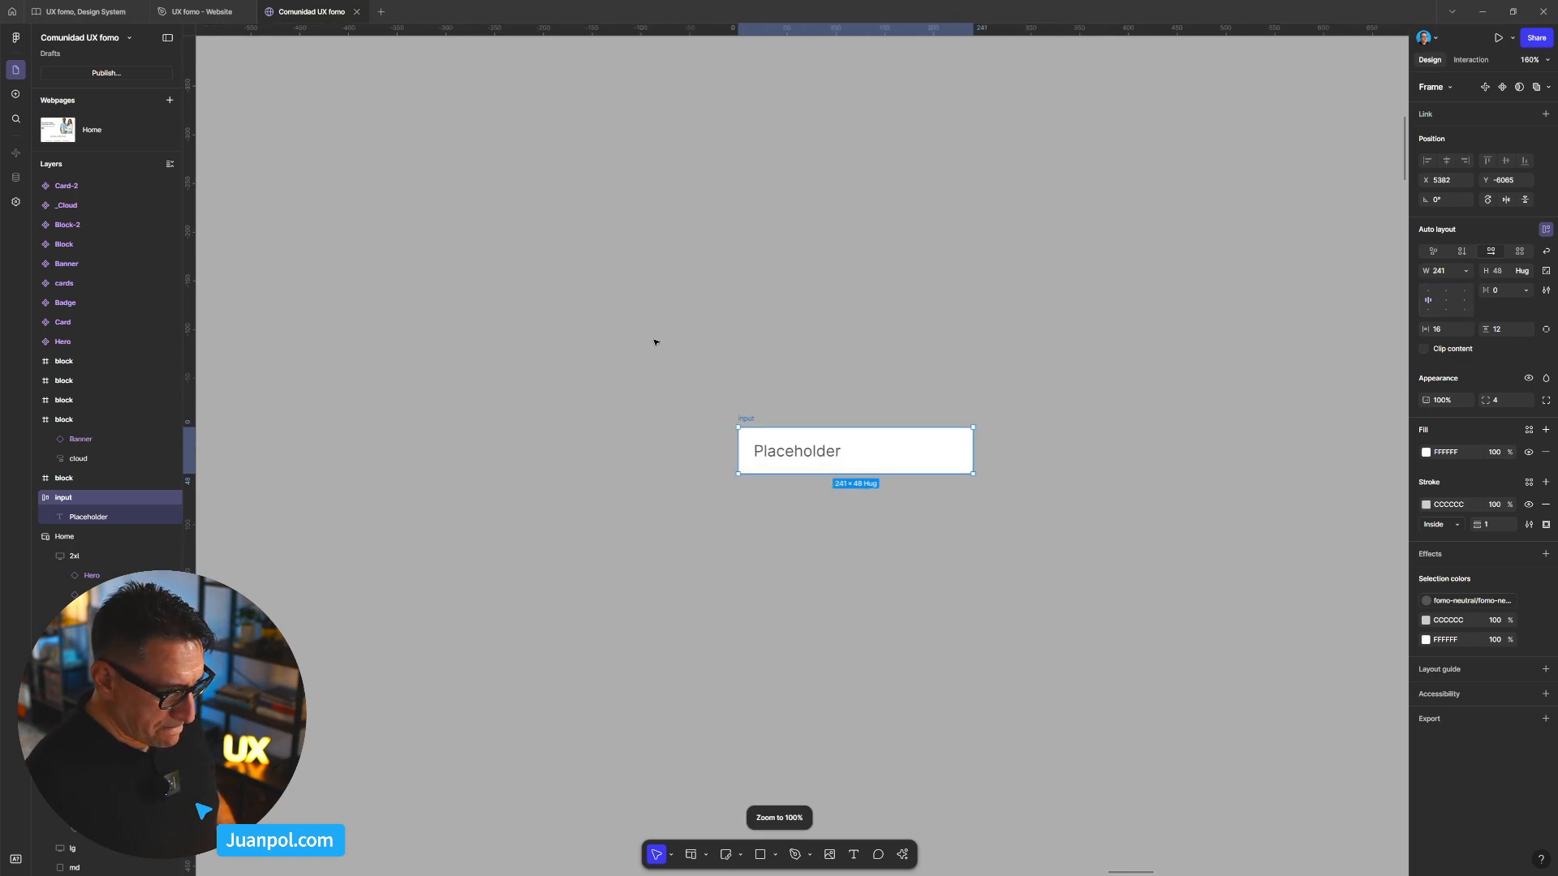
{"action": "scroll", "coordinate": [771, 381], "scroll_direction": "up", "scroll_amount": 2}
{"action": "scroll", "coordinate": [658, 327], "scroll_direction": "down", "scroll_amount": 1}
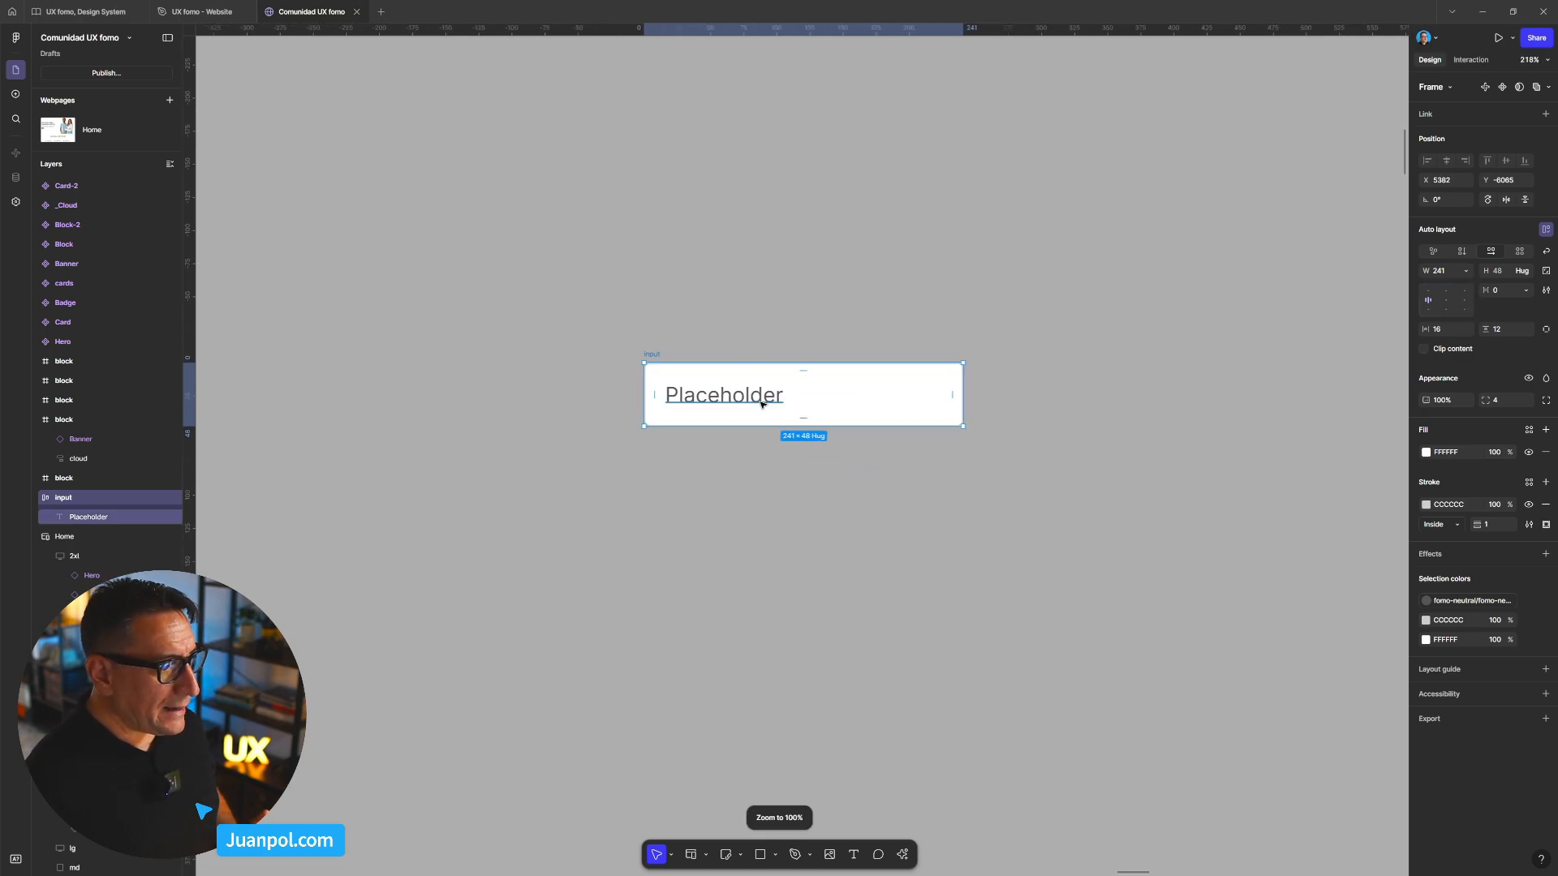
{"action": "left_click", "coordinate": [727, 505]}
{"action": "left_click", "coordinate": [706, 413]}
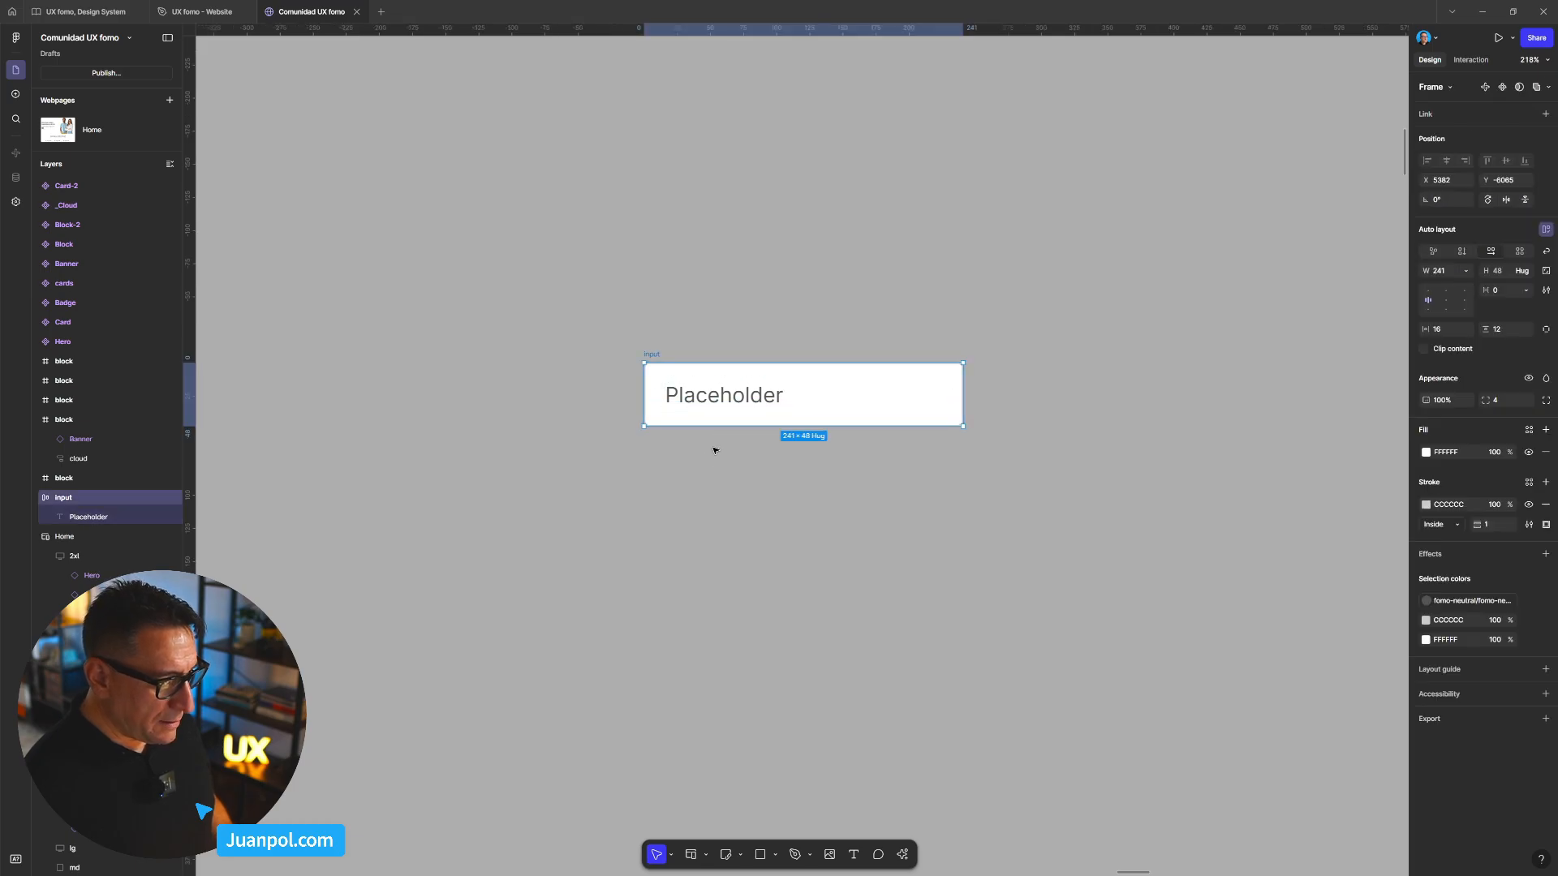
- Add a "Label" text directly above the input frame, aligned with its left edge, with font size 14 and line height 22
{"action": "key", "text": "t"}
{"action": "left_click", "coordinate": [755, 217]}
{"action": "type", "text": "Label"}
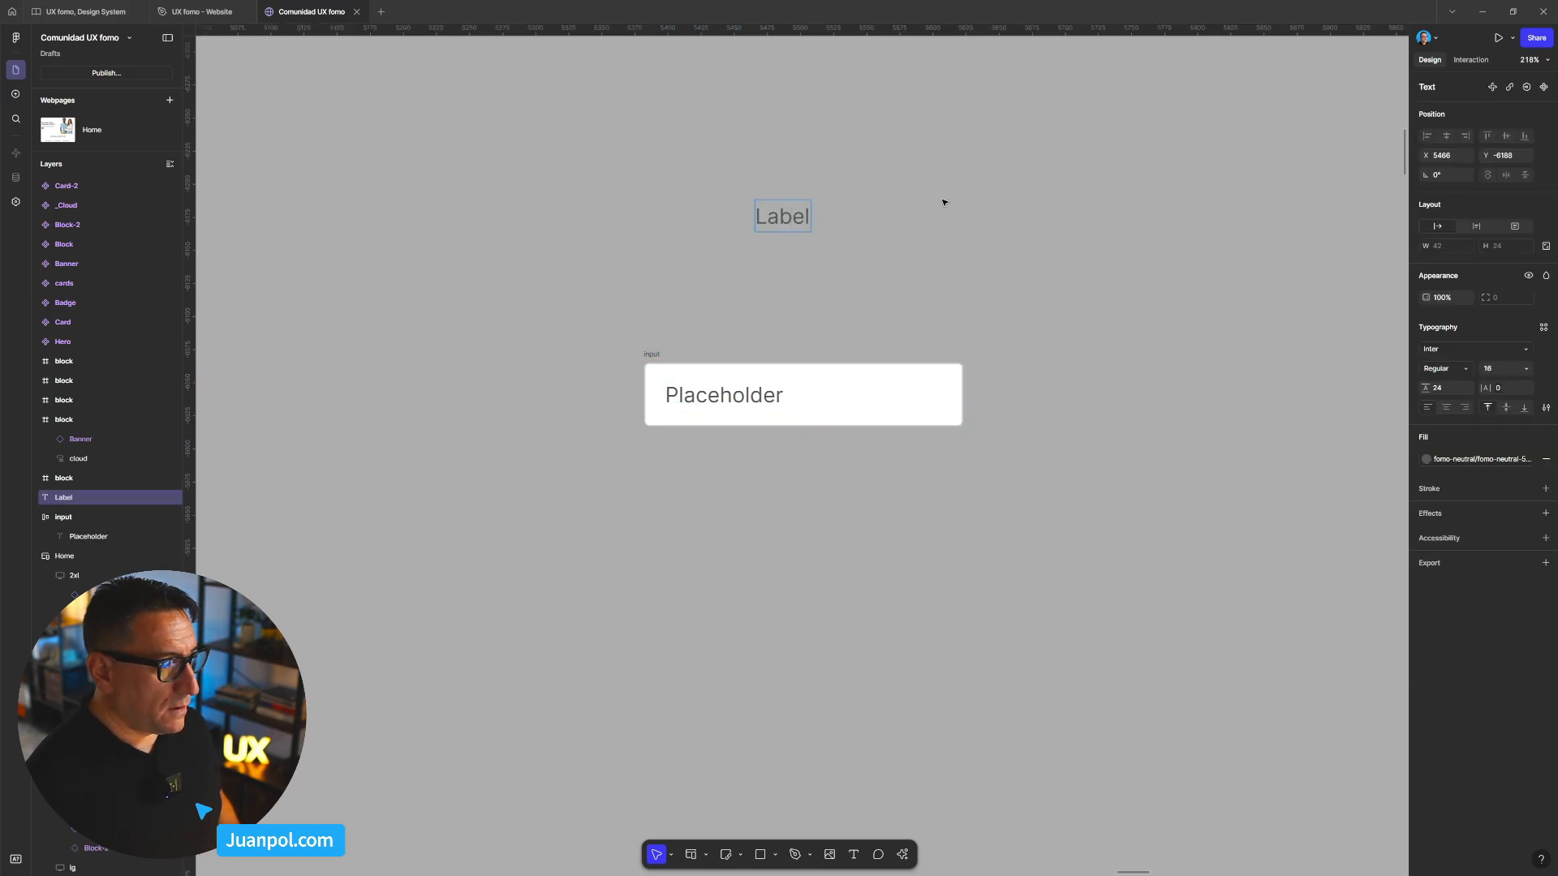
{"action": "left_click", "coordinate": [828, 240]}
{"action": "left_click_drag", "start_coordinate": [781, 226], "coordinate": [675, 334]}
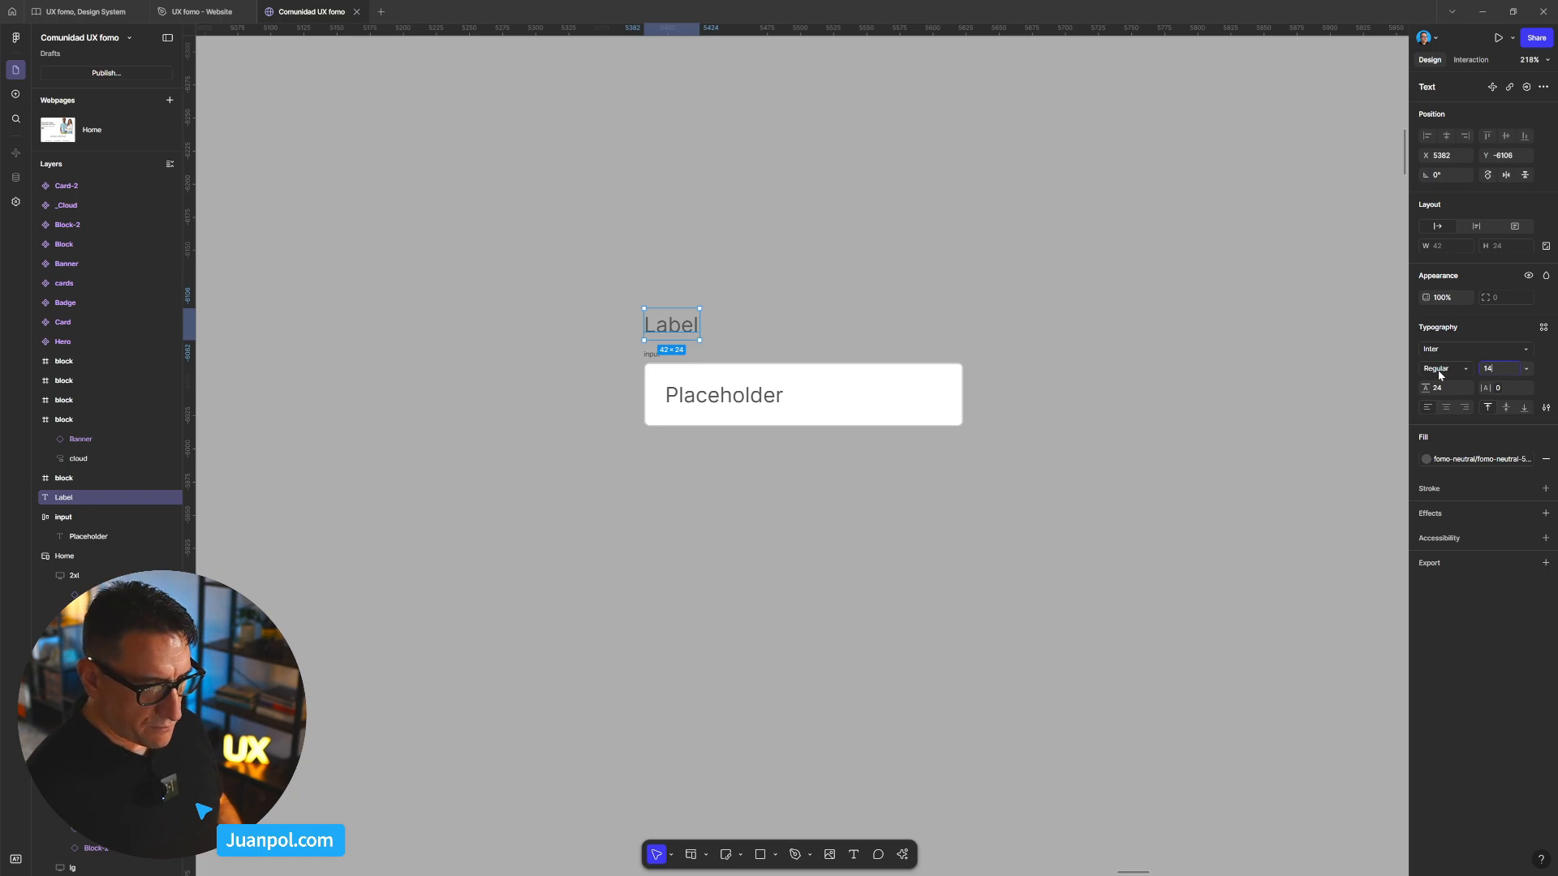
{"action": "key", "text": "Return"}
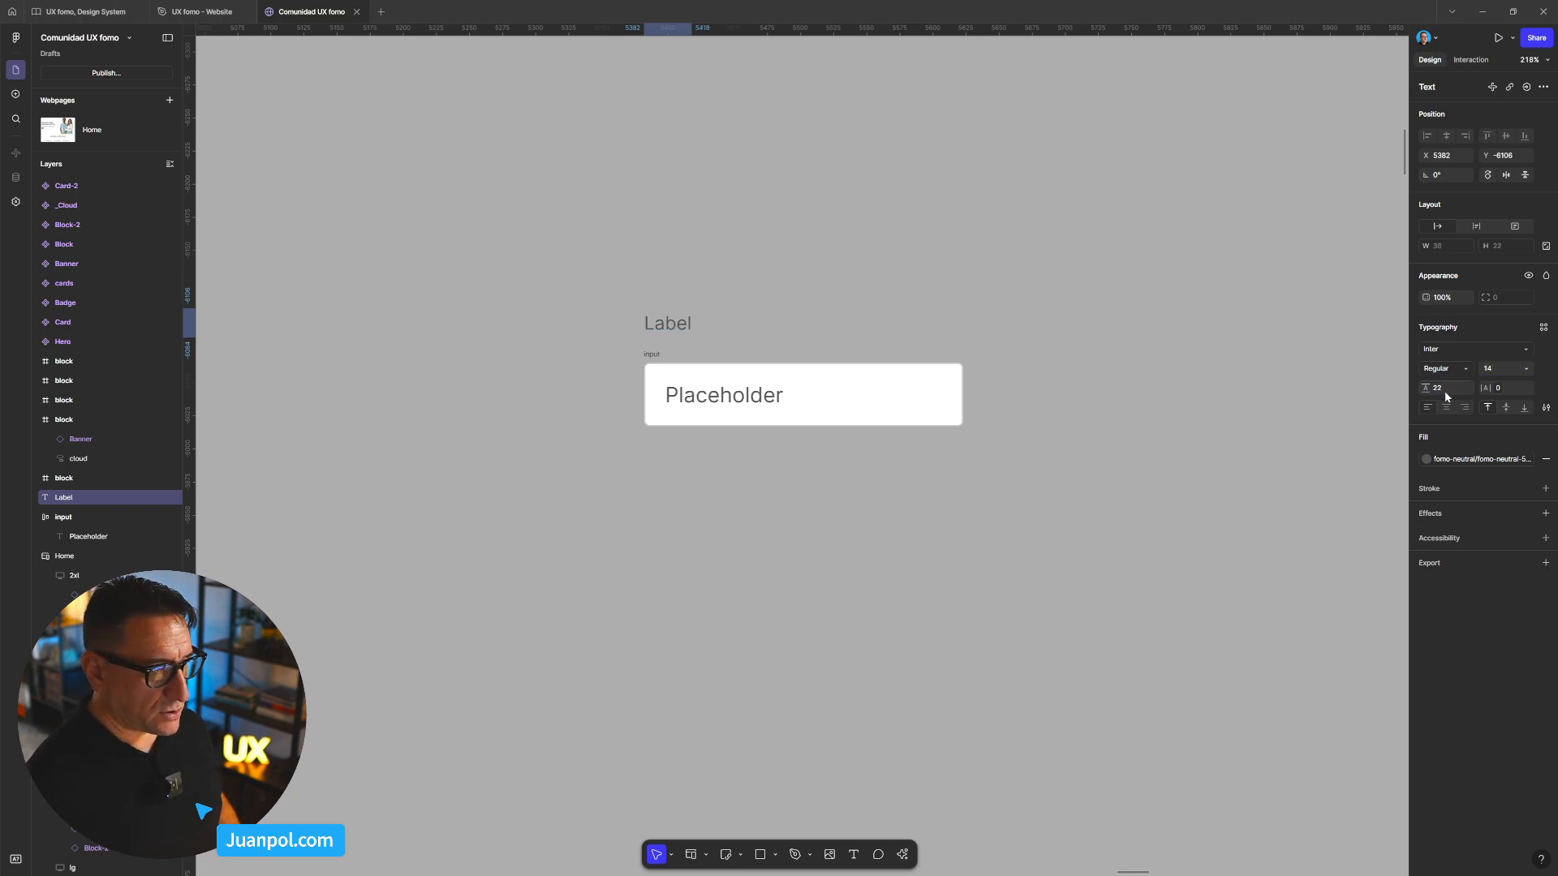
{"action": "left_click", "coordinate": [688, 271]}
- Wrap the Label text and the input frame together in an auto layout frame named TextInput
{"action": "left_click_drag", "start_coordinate": [761, 361], "coordinate": [1067, 484]}
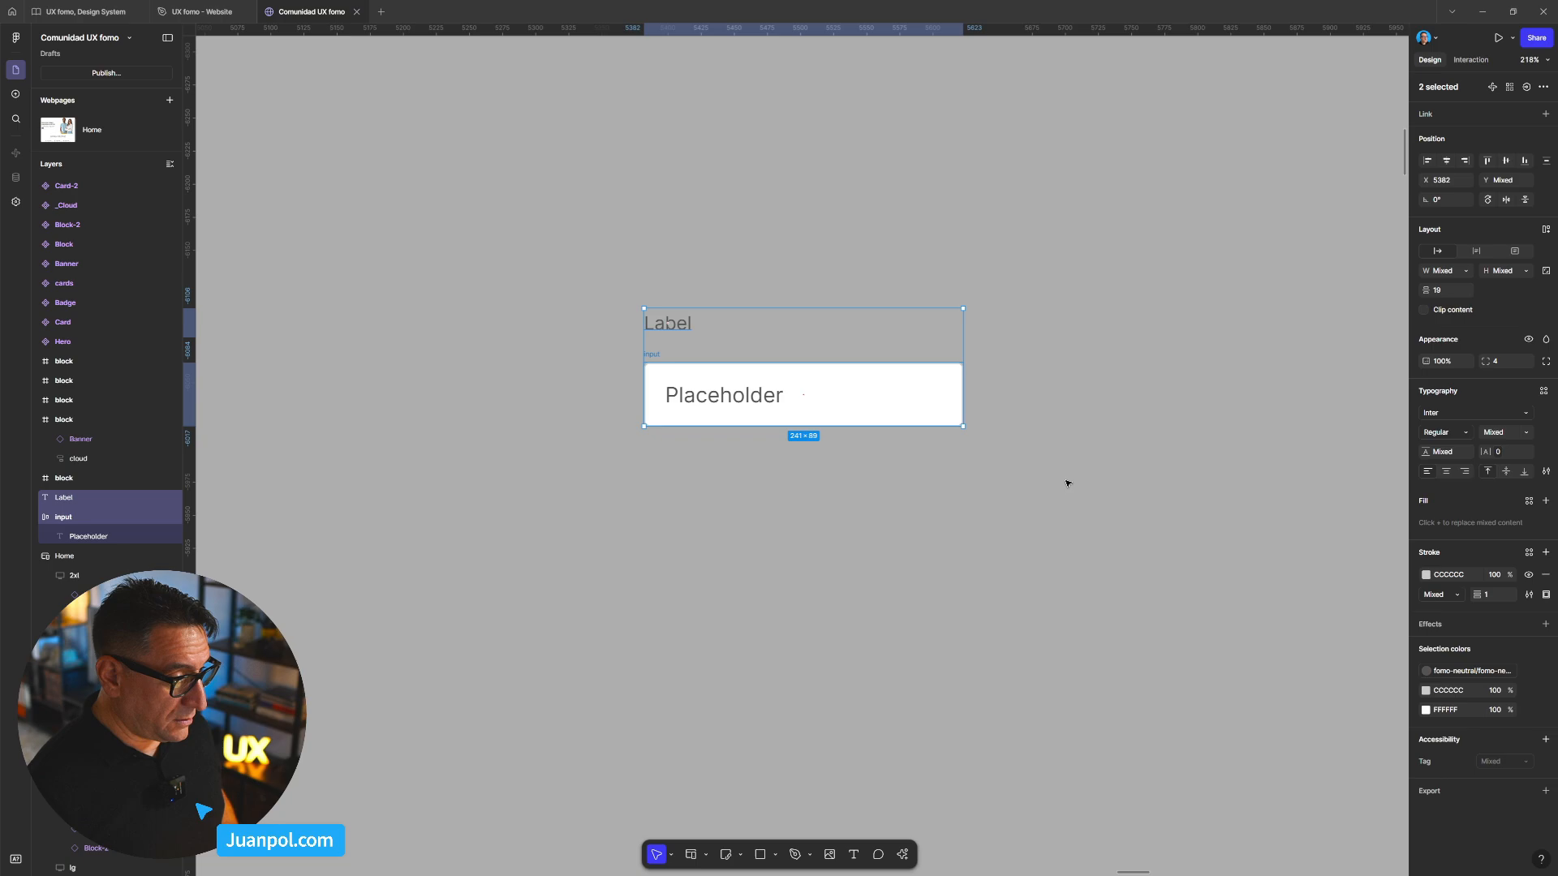
{"action": "key", "text": "shift+a"}
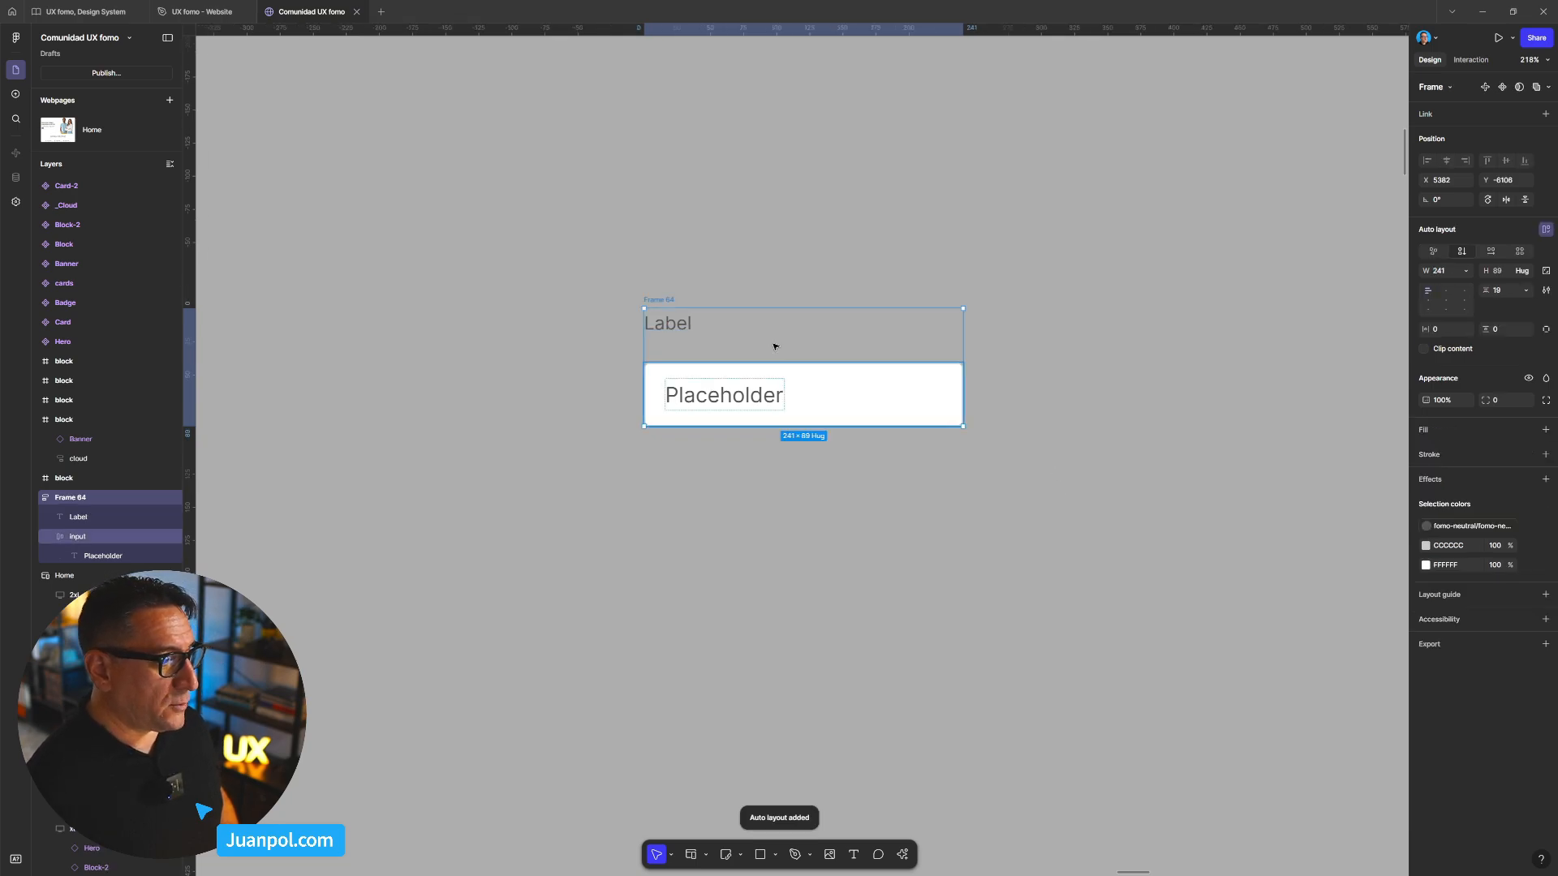
{"action": "double_click", "coordinate": [672, 303]}
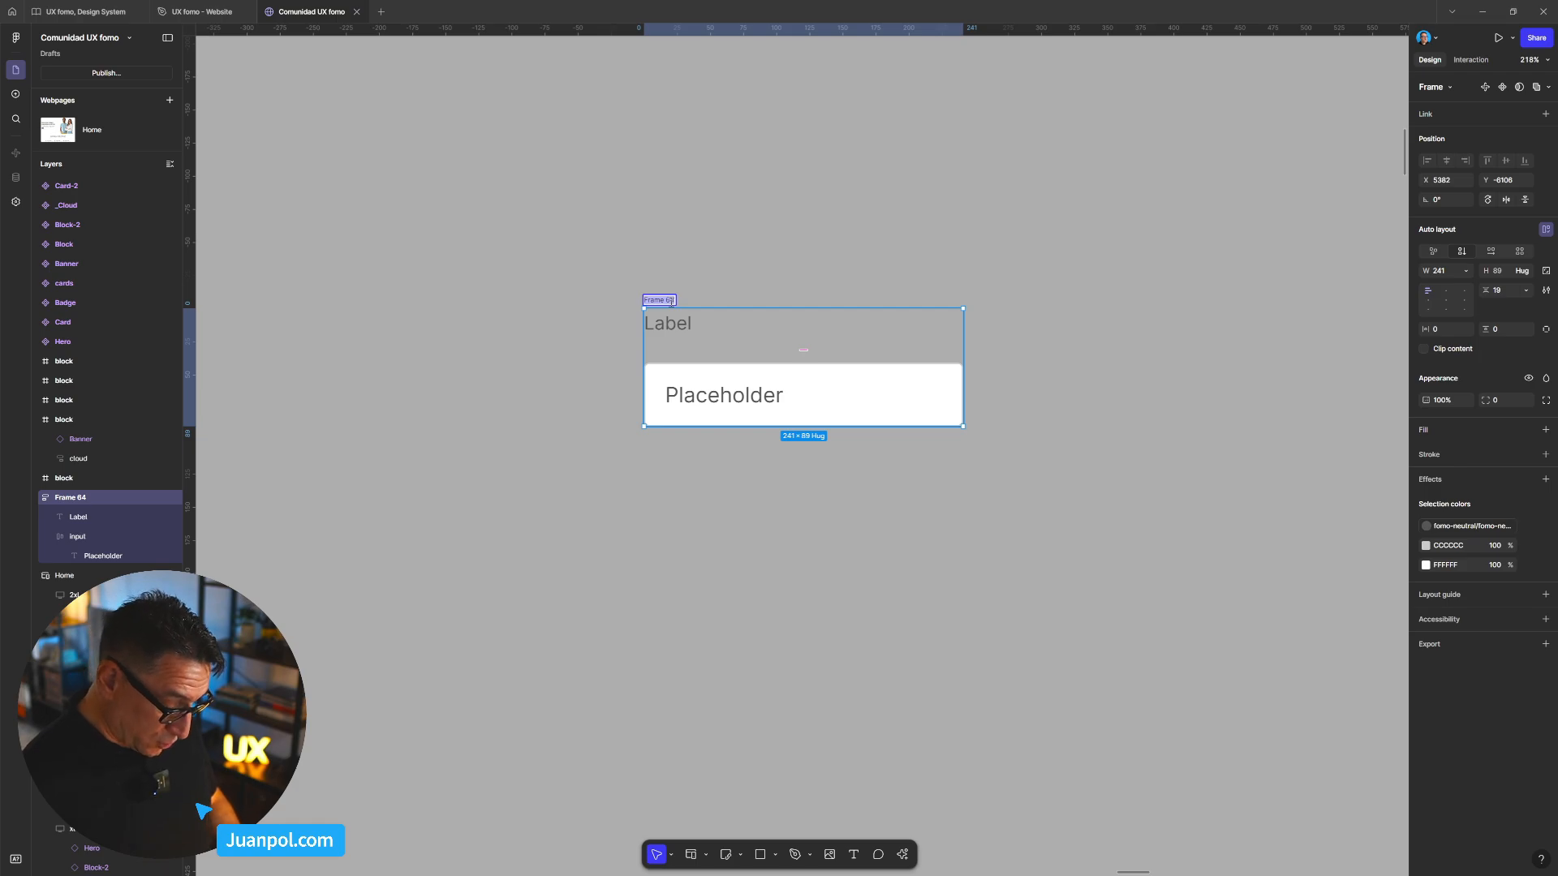
{"action": "type", "text": "Text"}
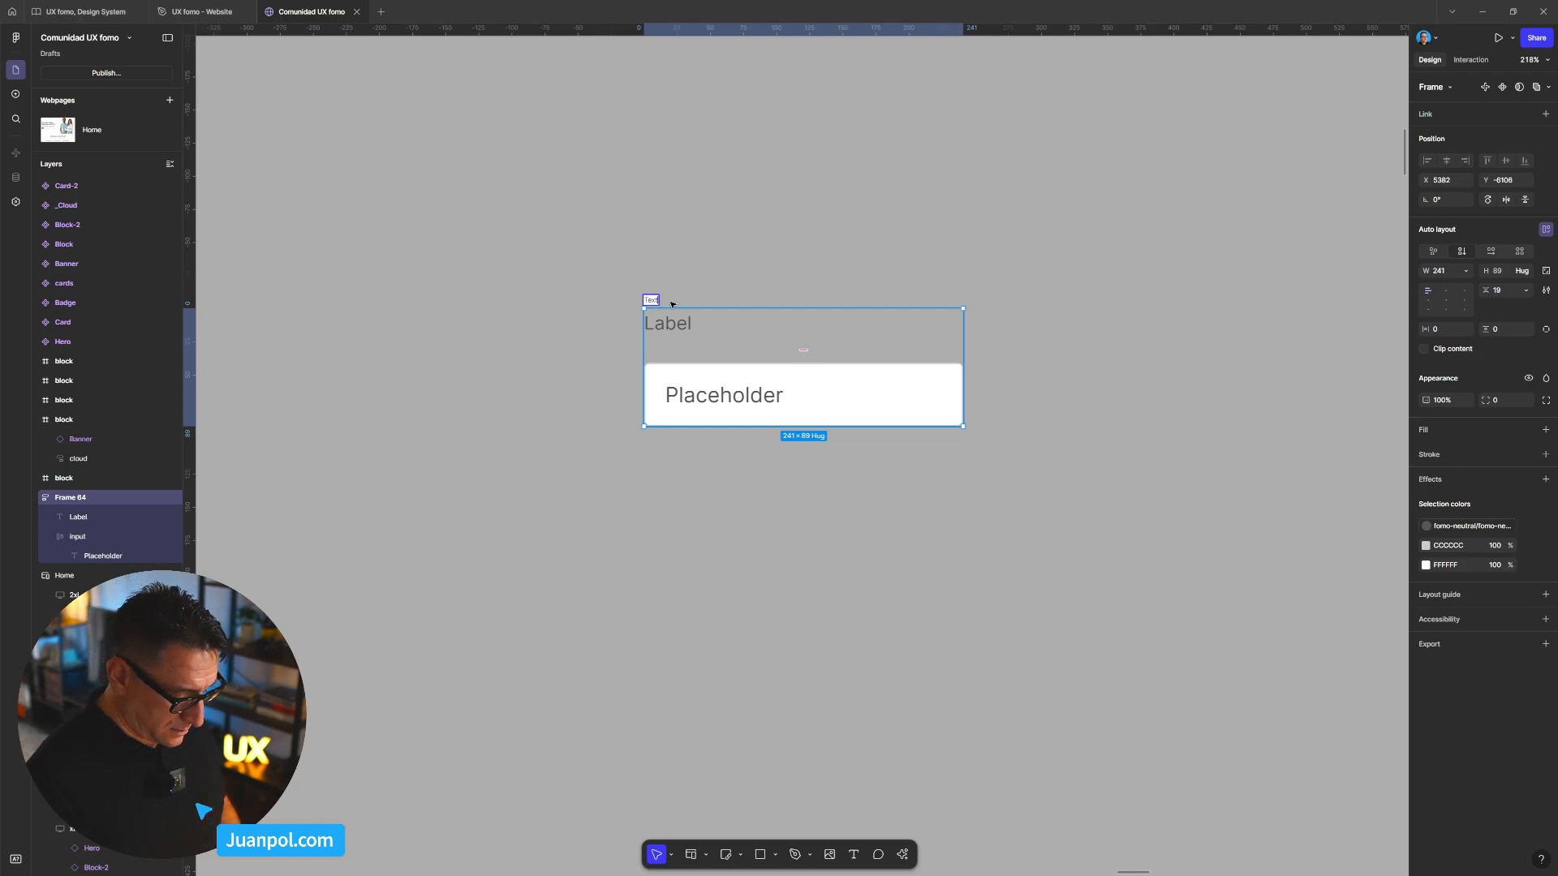
{"action": "type", "text": "Input"}
{"action": "key", "text": "Return"}
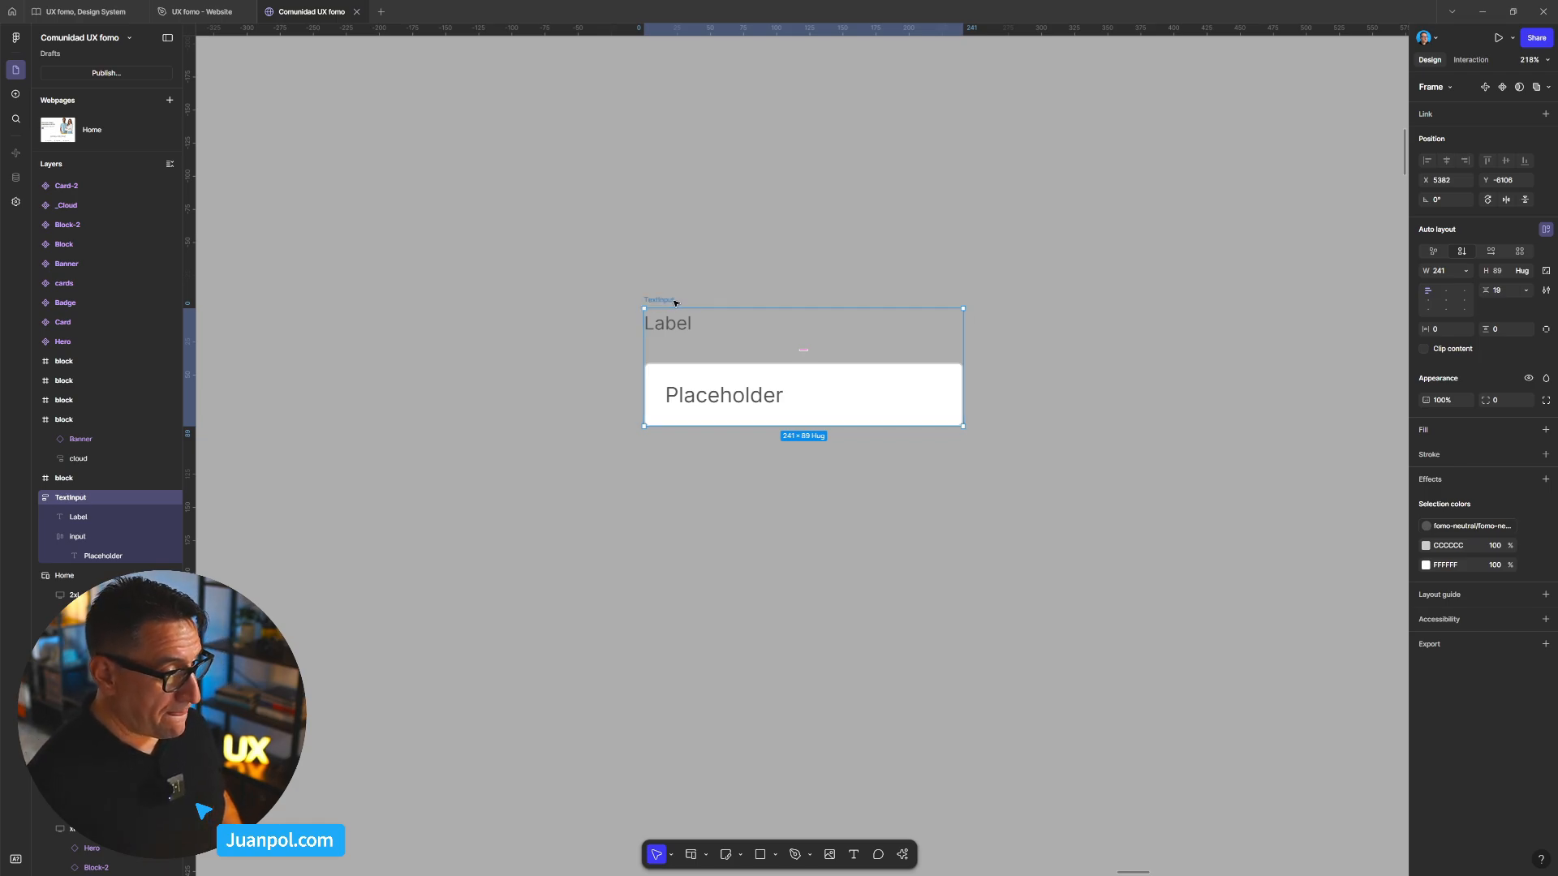
- Set the vertical gap between the label and the input in the TextInput frame to 4
{"action": "left_click_drag", "start_coordinate": [672, 302], "coordinate": [665, 301]}
{"action": "key", "text": "Escape"}
{"action": "left_click", "coordinate": [662, 302]}
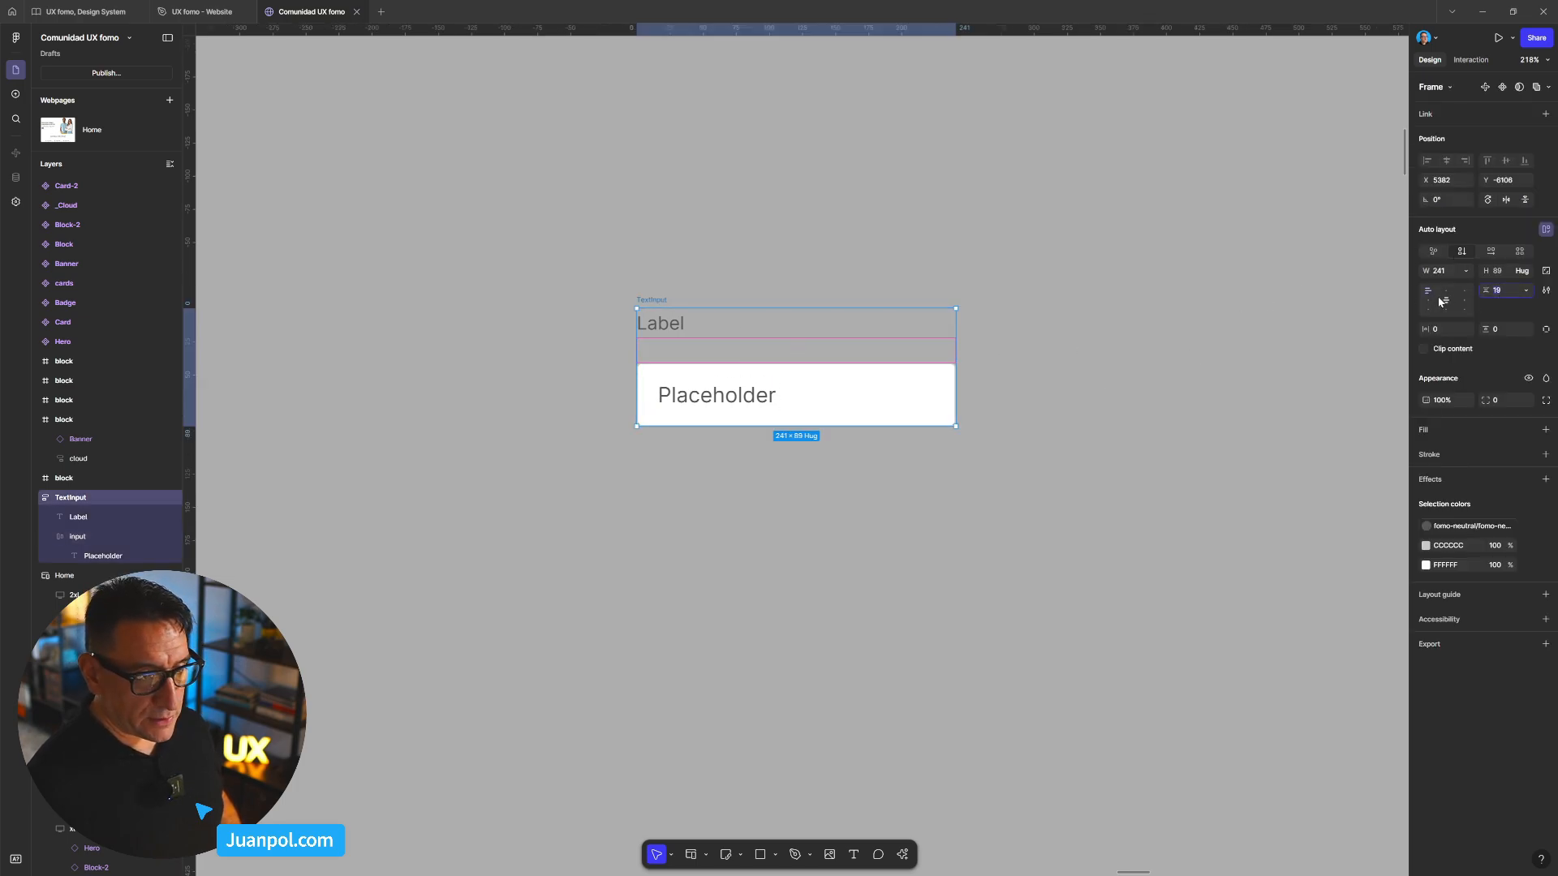
{"action": "left_click", "coordinate": [1497, 292]}
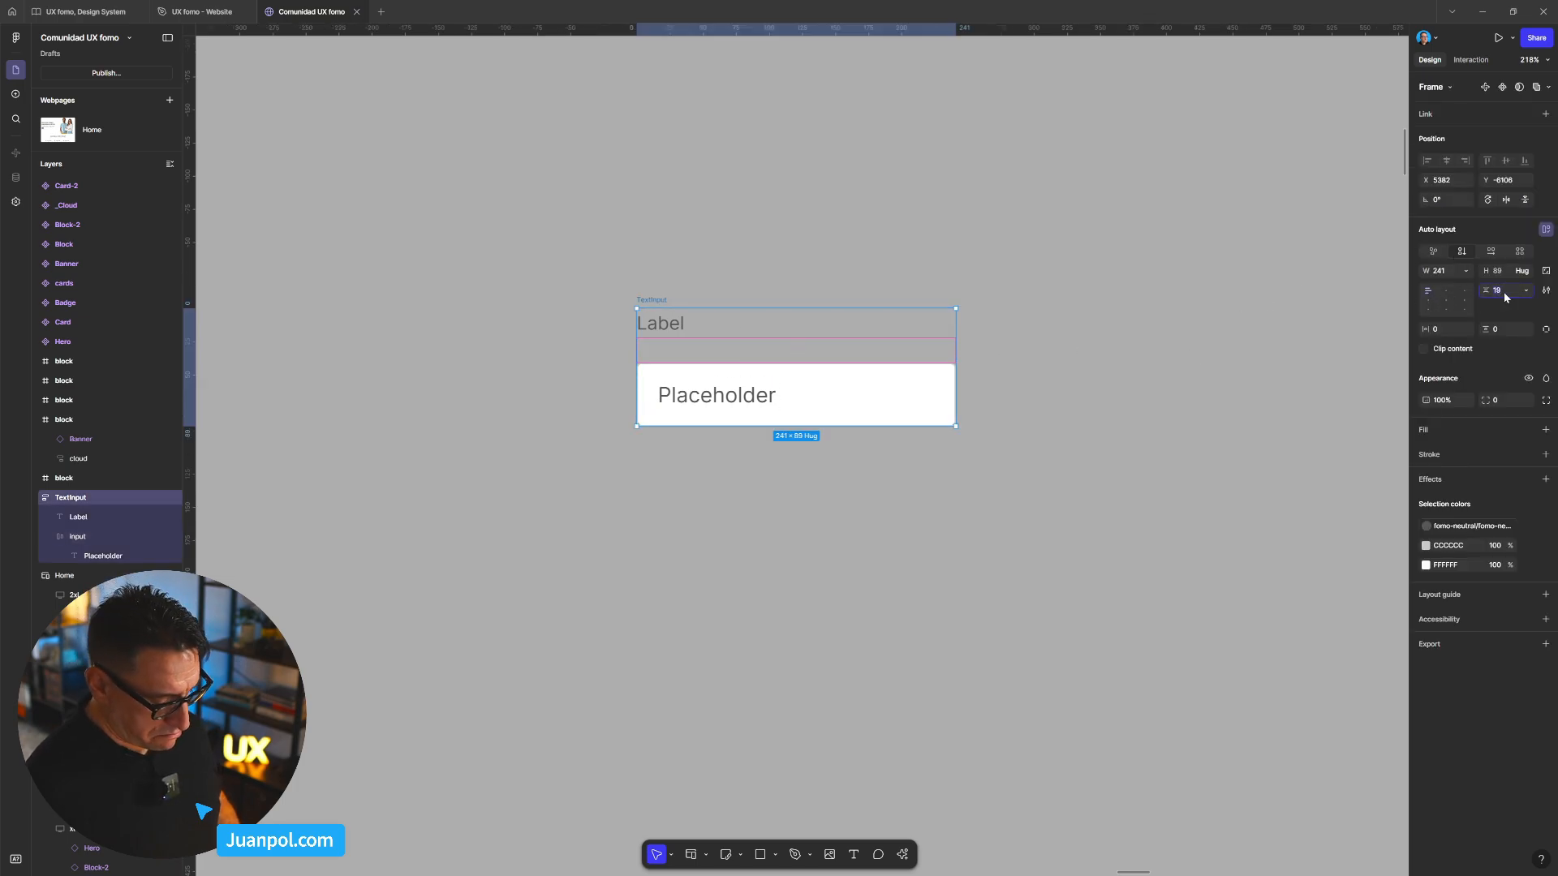
{"action": "key", "text": "Return"}
{"action": "left_click", "coordinate": [1231, 357]}
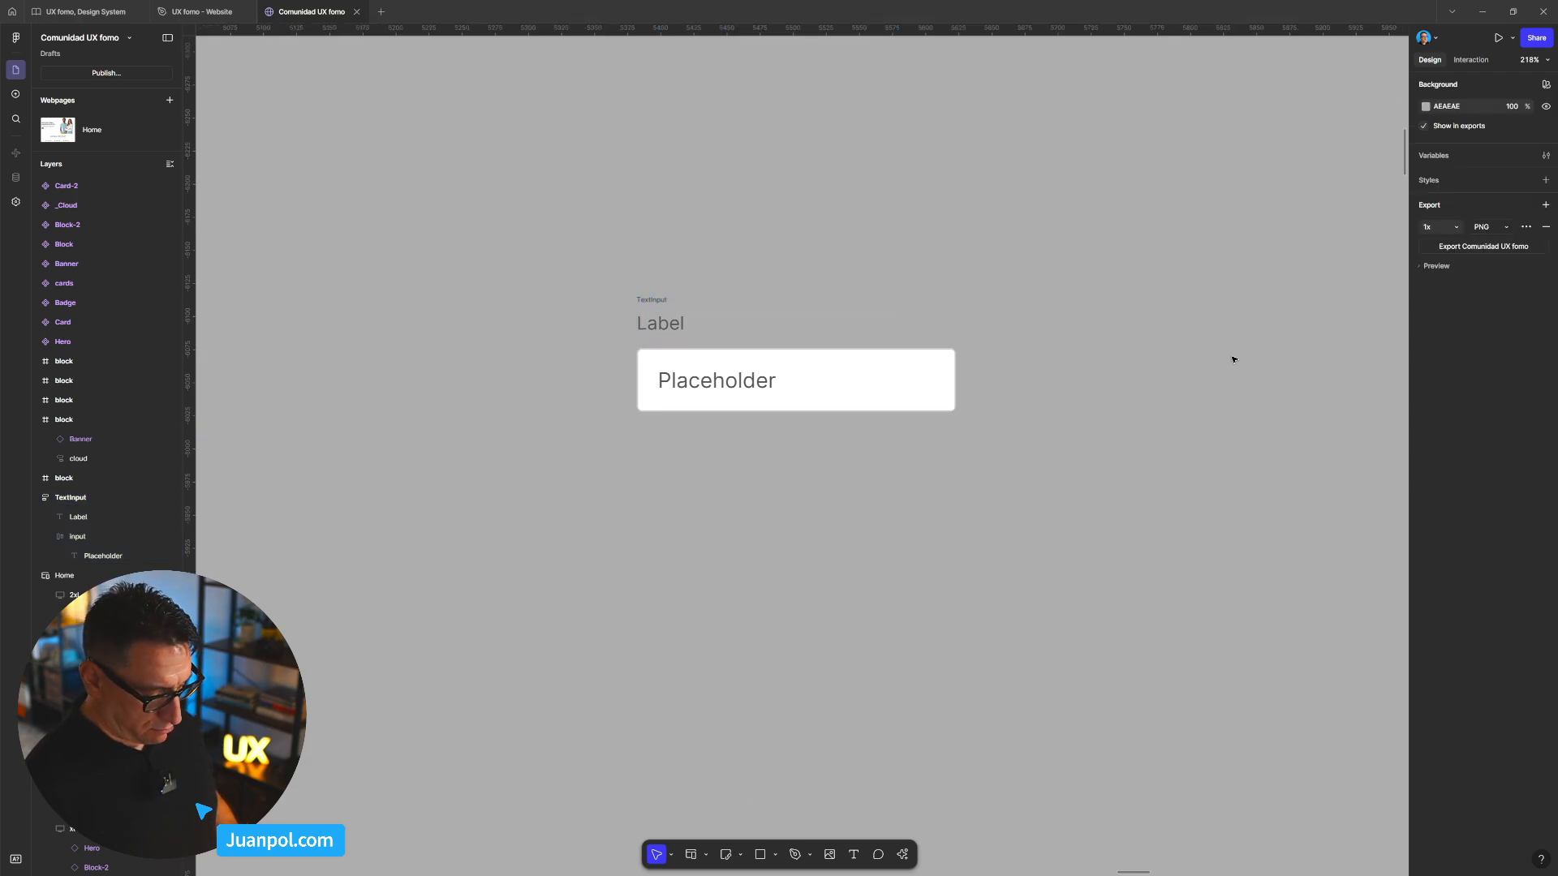
- Move the TextInput frame to an empty area of the canvas and widen it to about 332
{"action": "key", "text": "shift+0"}
{"action": "left_click", "coordinate": [815, 397]}
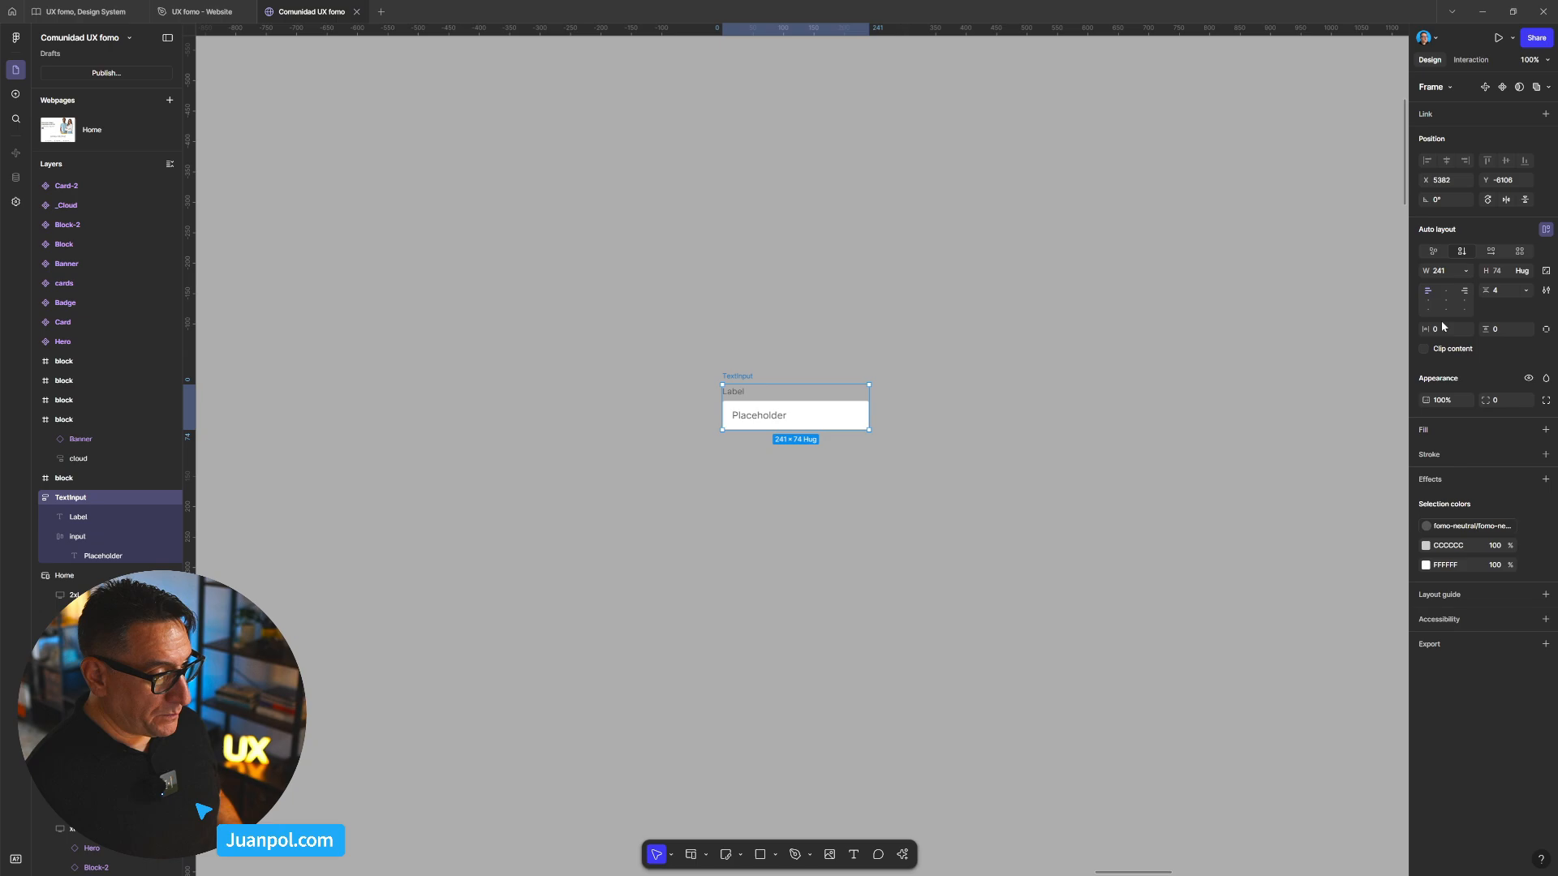
{"action": "left_click", "coordinate": [1103, 422]}
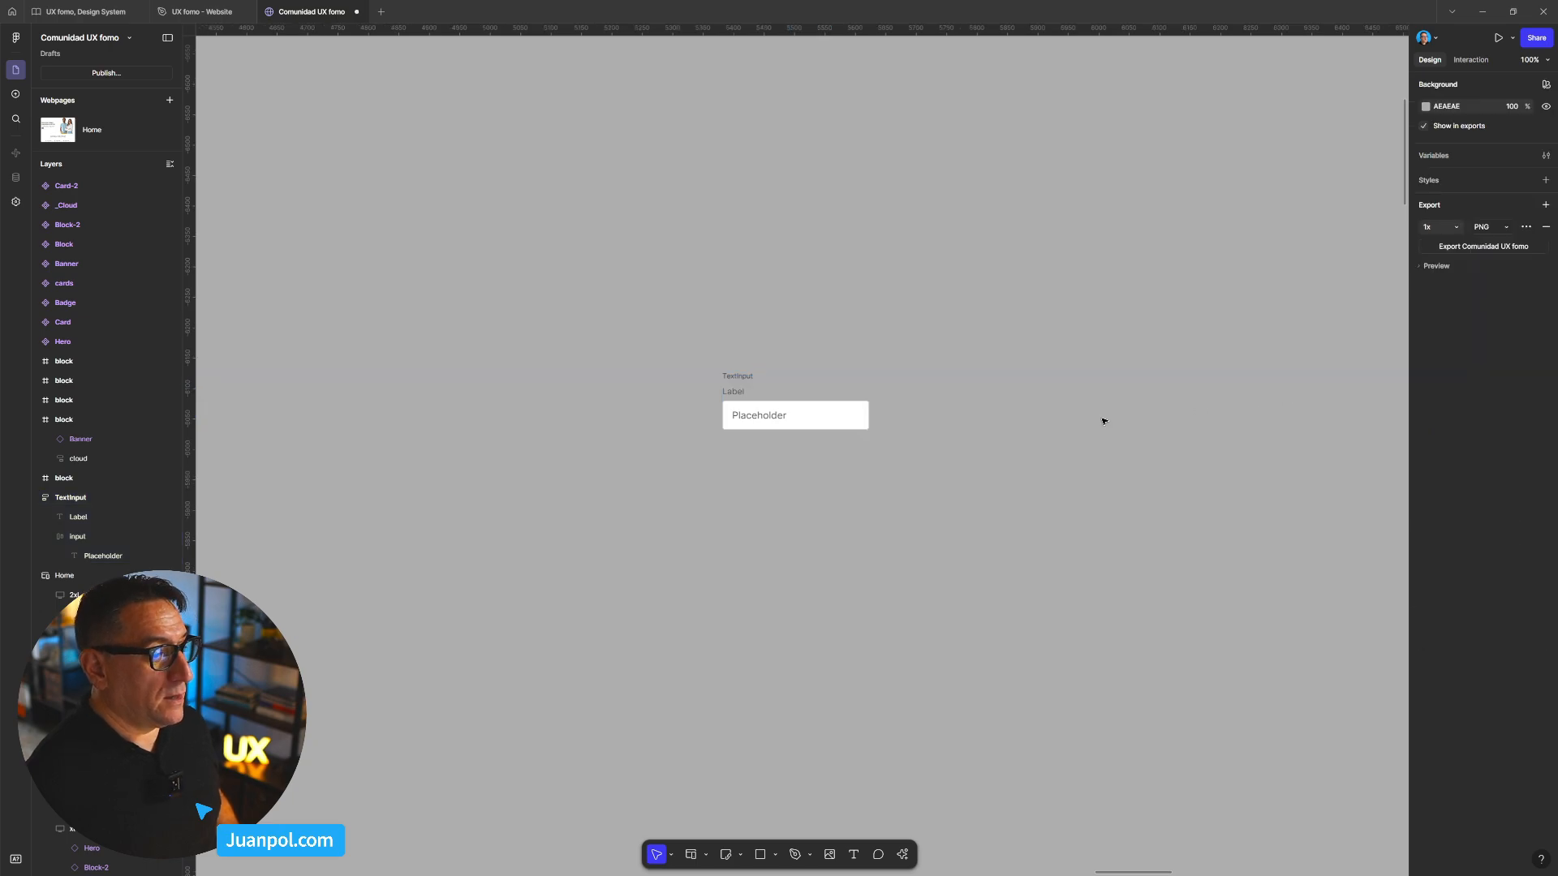
{"action": "left_click", "coordinate": [778, 385]}
{"action": "left_click_drag", "start_coordinate": [865, 398], "coordinate": [717, 275]}
{"action": "scroll", "coordinate": [923, 452], "scroll_direction": "down", "scroll_amount": 5}
{"action": "scroll", "coordinate": [726, 294], "scroll_direction": "up", "scroll_amount": 2}
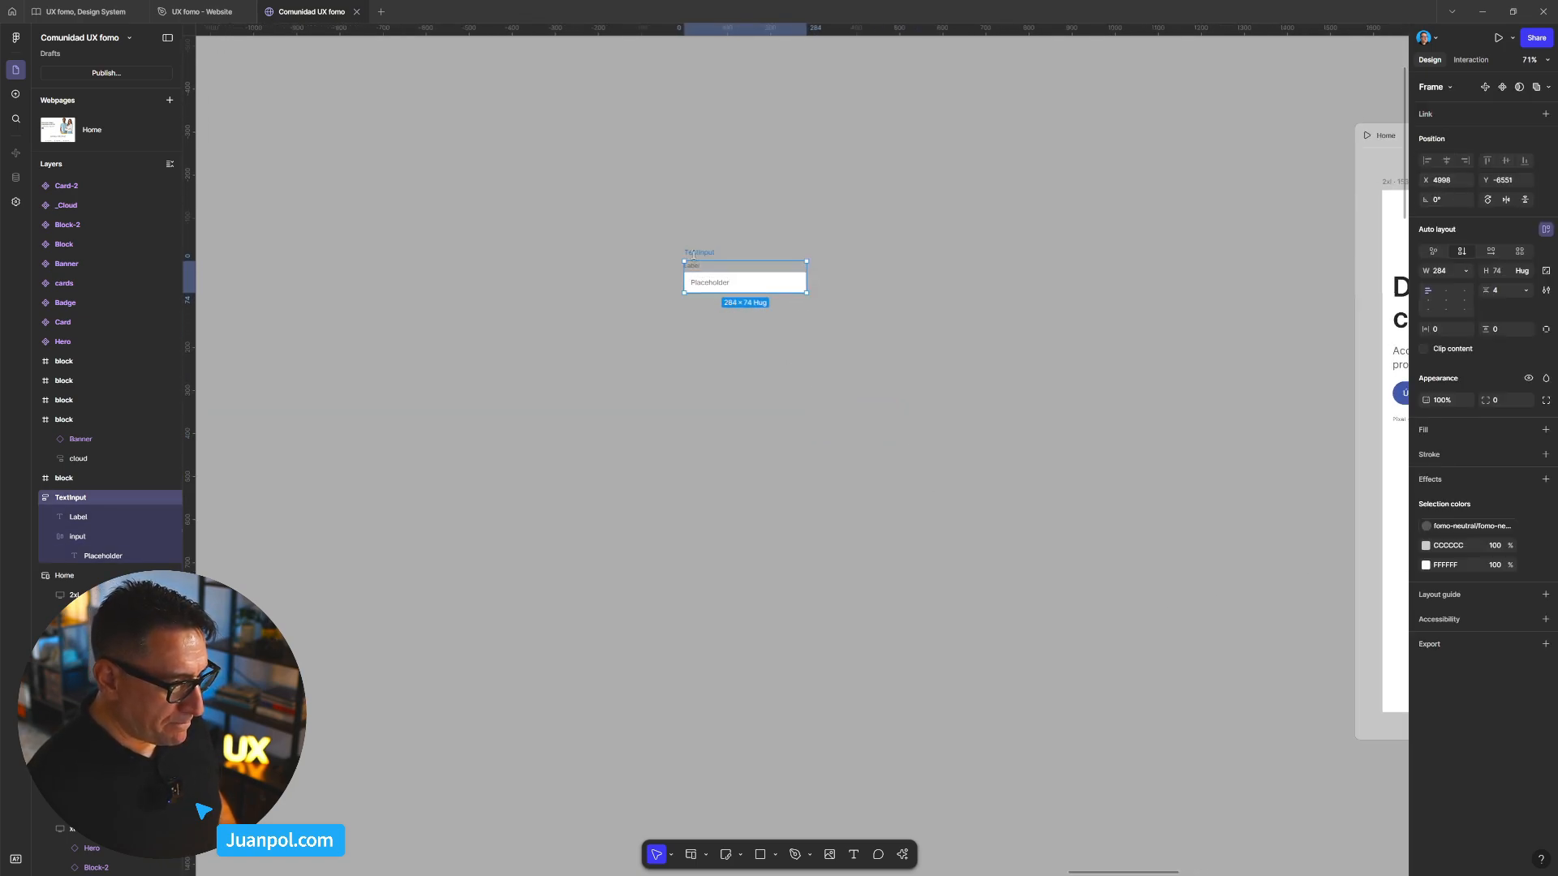
{"action": "left_click_drag", "start_coordinate": [820, 308], "coordinate": [844, 306]}
{"action": "left_click", "coordinate": [925, 386]}
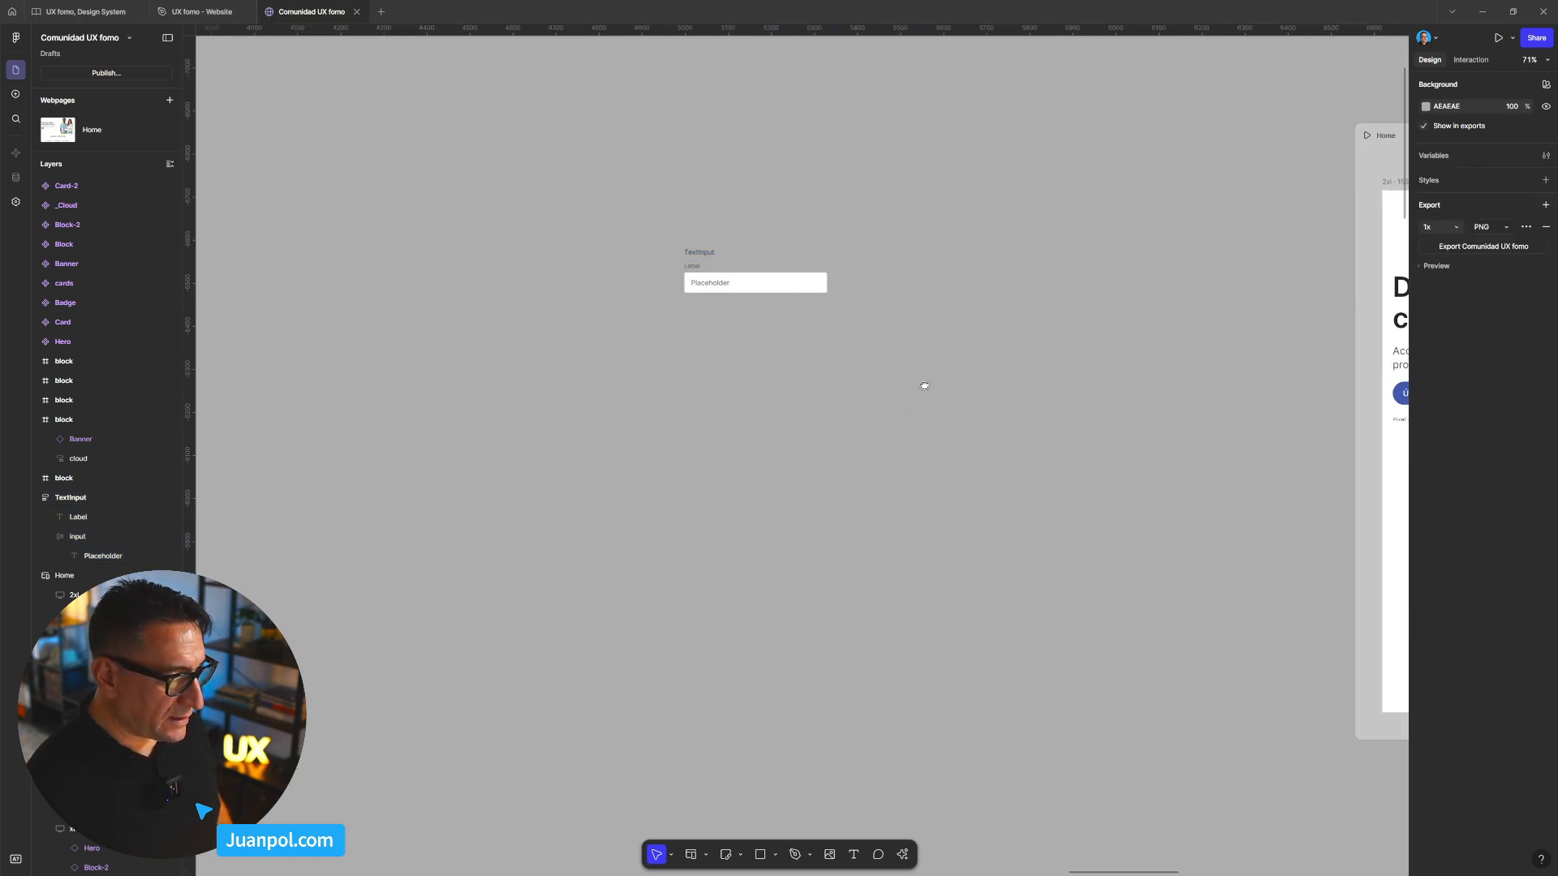
- Duplicate the TextInput frame below the original and rename the copy Textarea
{"action": "scroll", "coordinate": [922, 398], "scroll_direction": "up", "scroll_amount": 1}
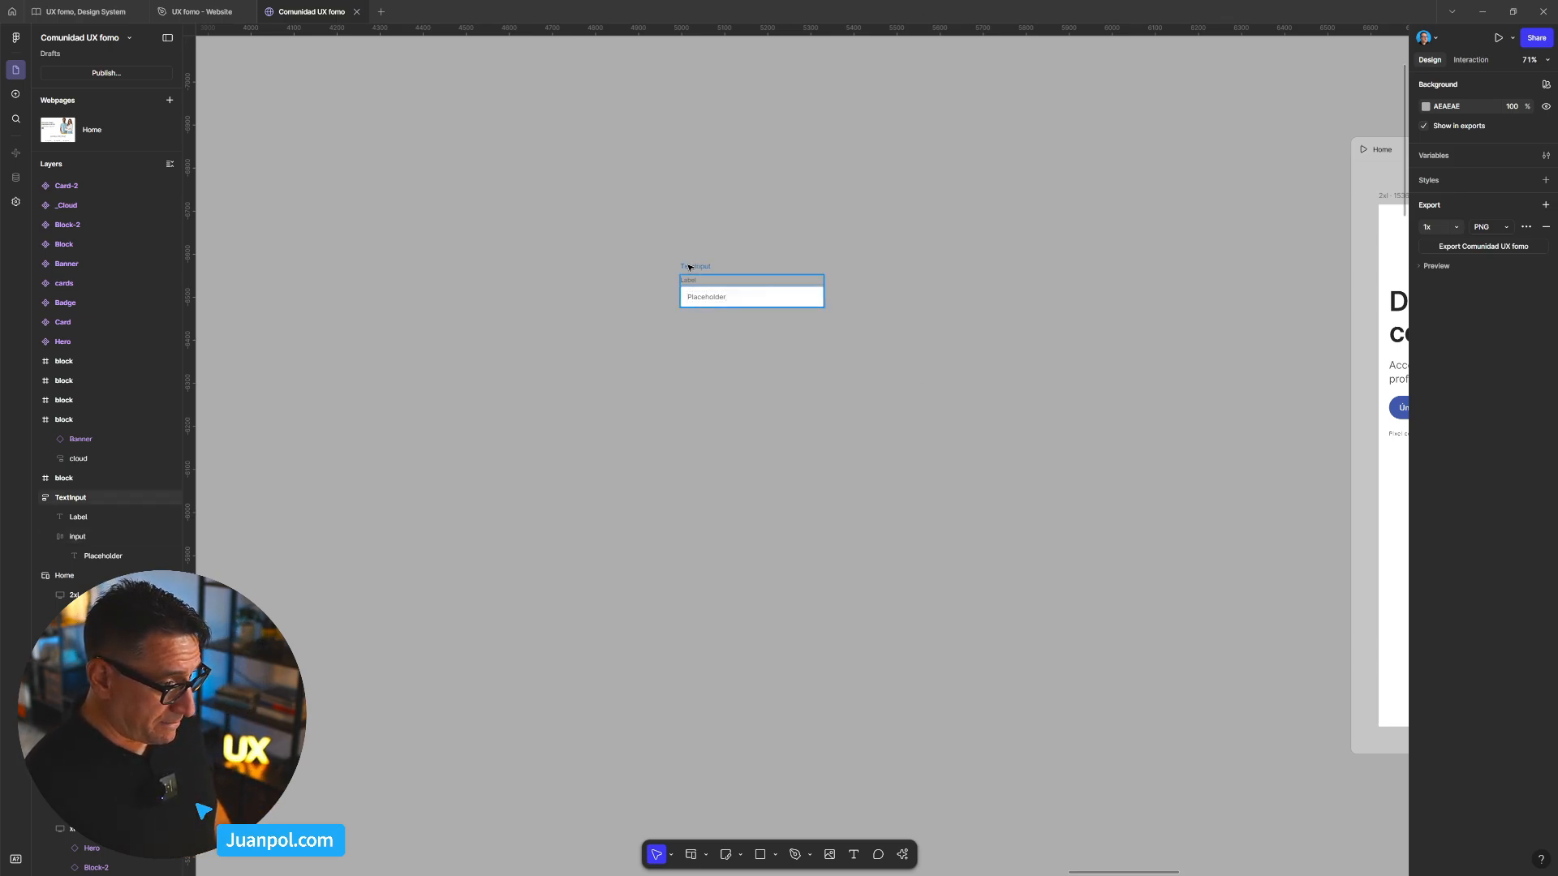
{"action": "left_click_drag", "start_coordinate": [689, 268], "coordinate": [690, 349]}
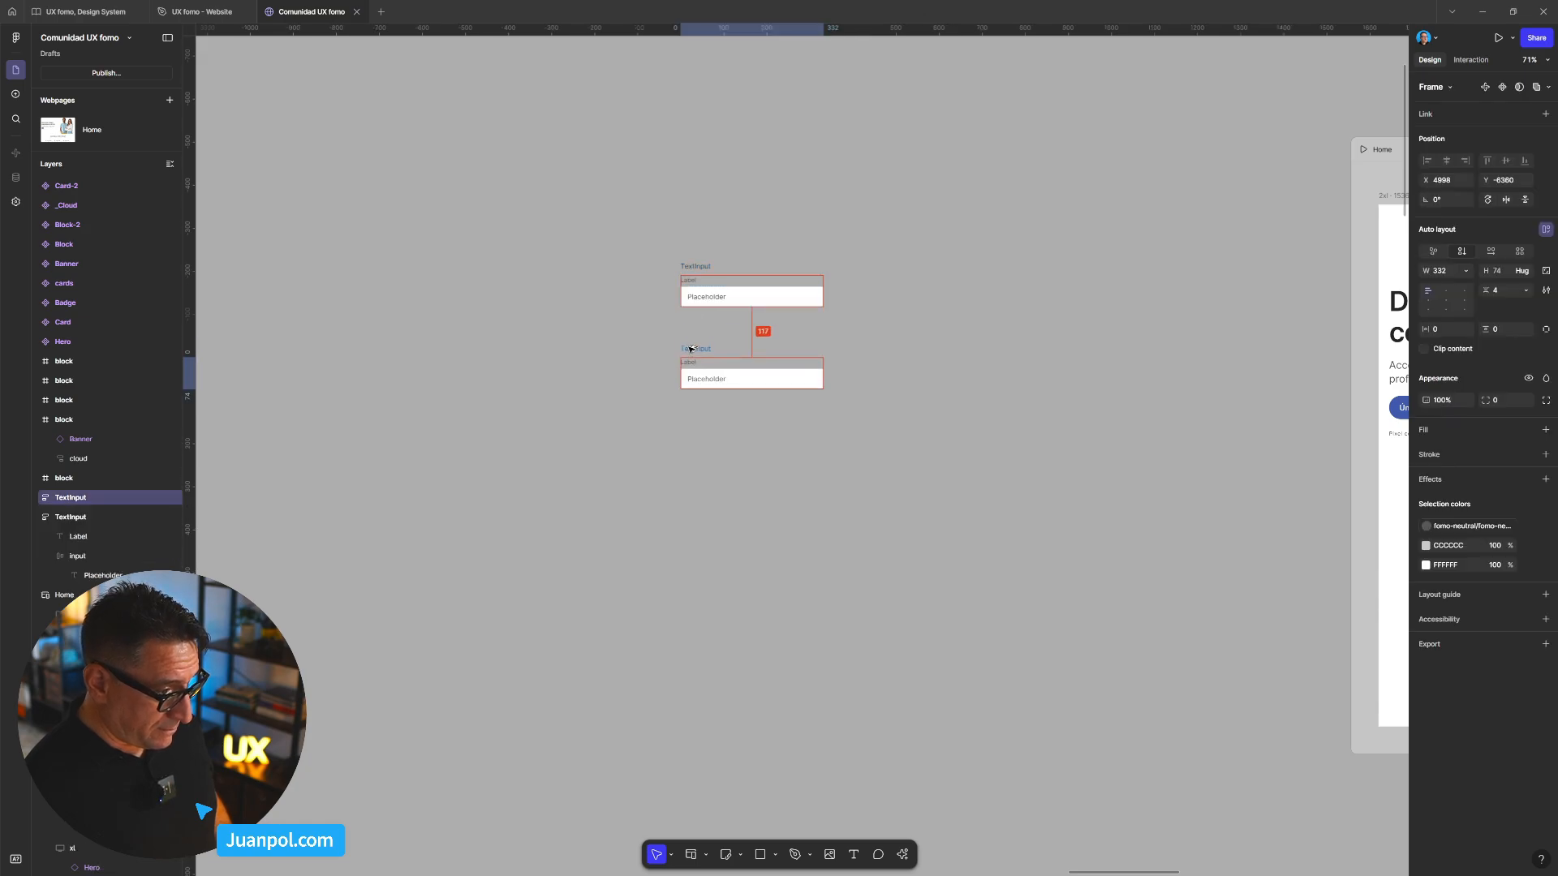
{"action": "scroll", "coordinate": [690, 350], "scroll_direction": "up", "scroll_amount": 3}
{"action": "scroll", "coordinate": [694, 354], "scroll_direction": "up", "scroll_amount": 1}
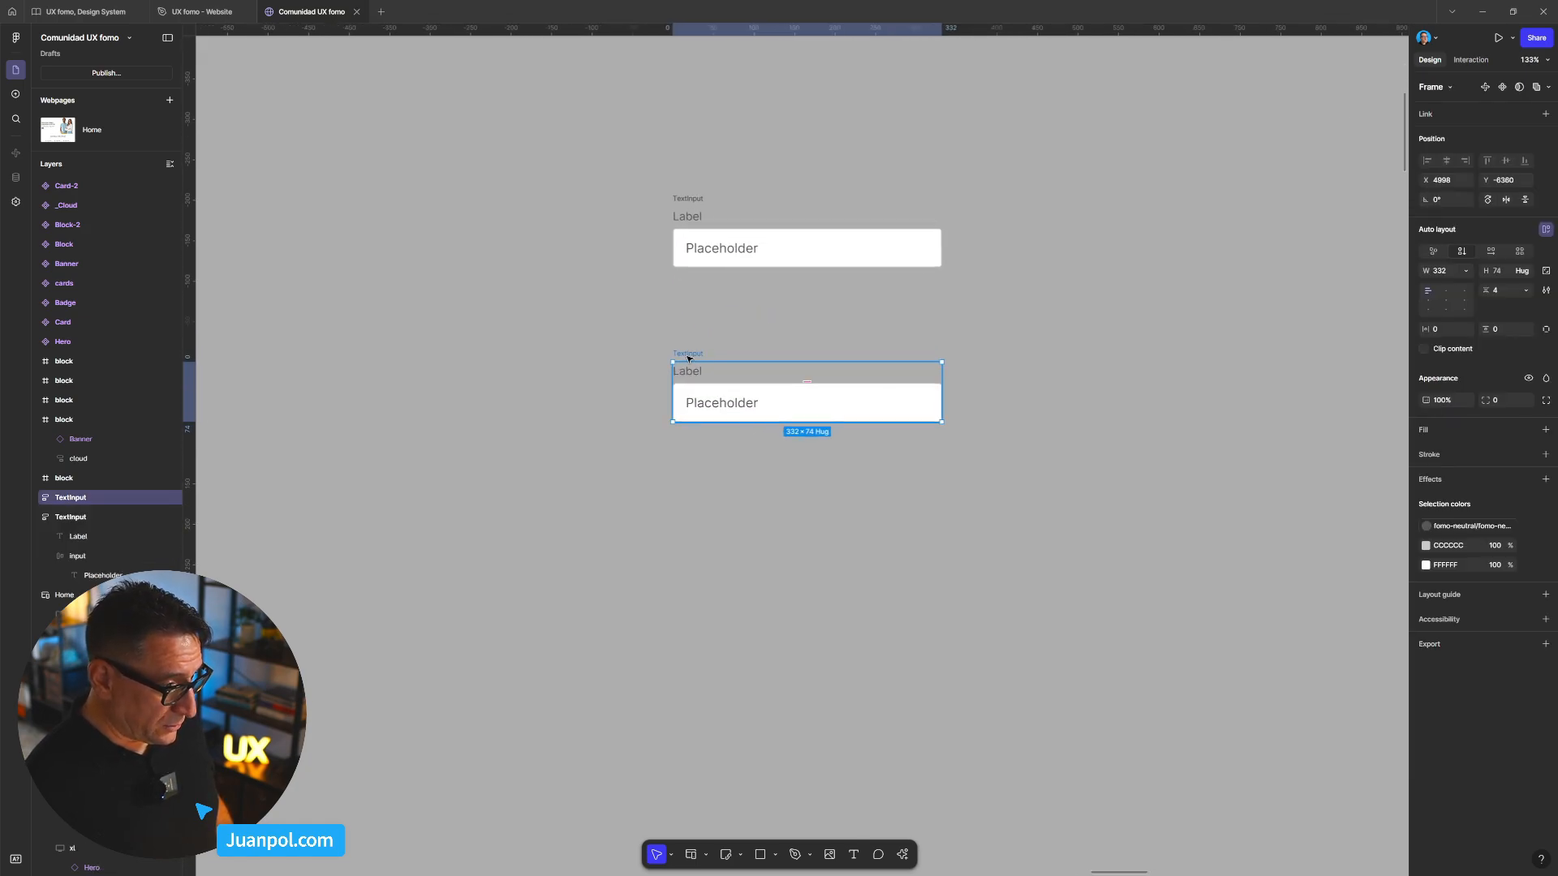
{"action": "key", "text": "BackSpace"}
{"action": "key", "text": "BackSpace"}
{"action": "key", "text": "BackSpace"}
{"action": "key", "text": "BackSpace"}
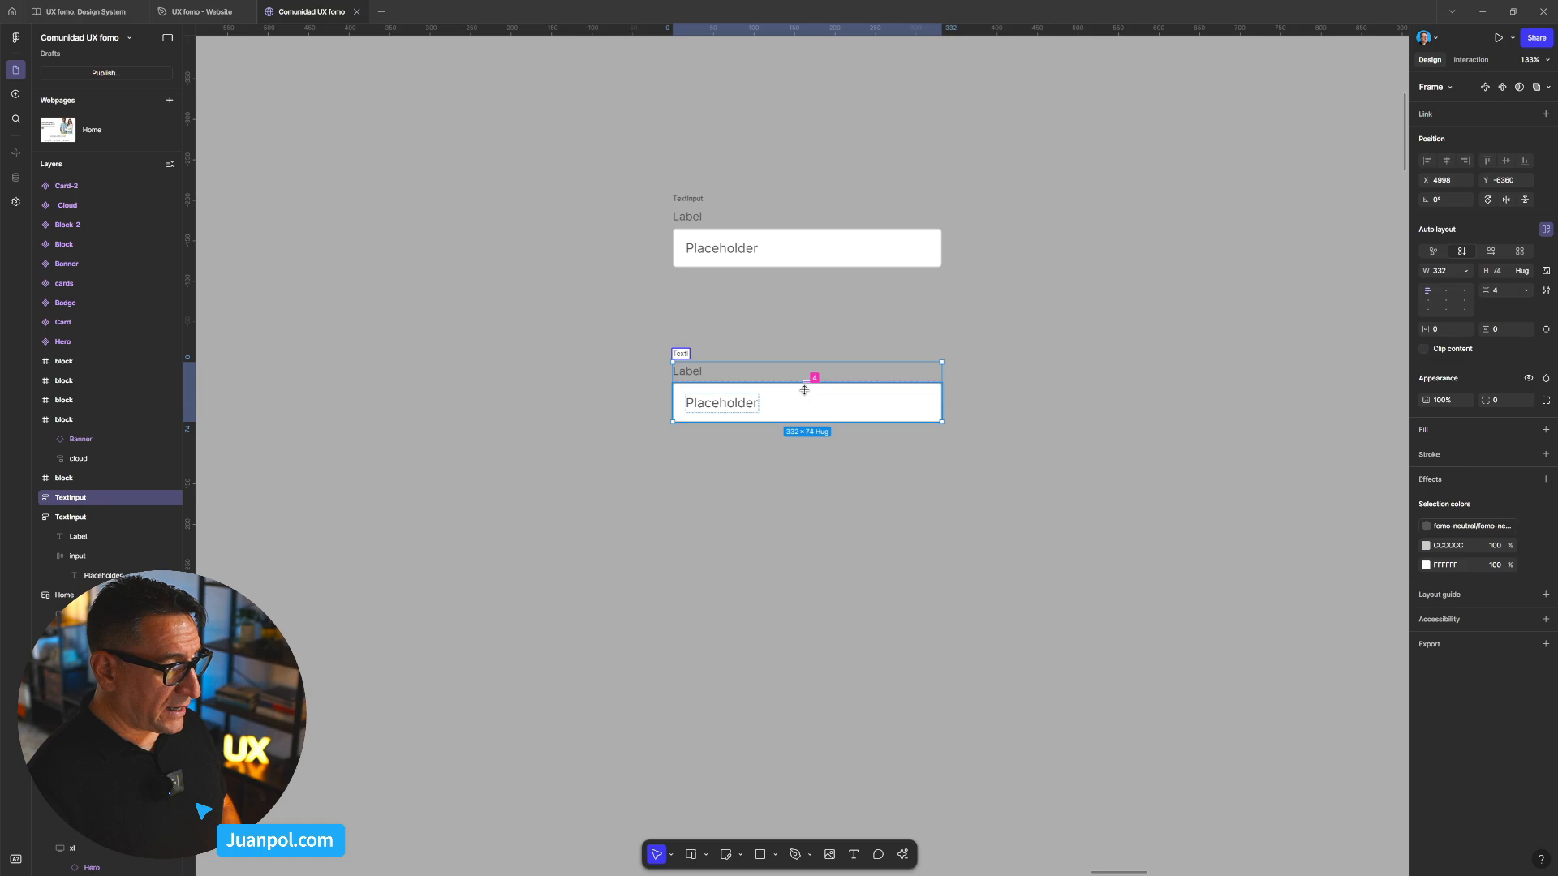
{"action": "type", "text": "area"}
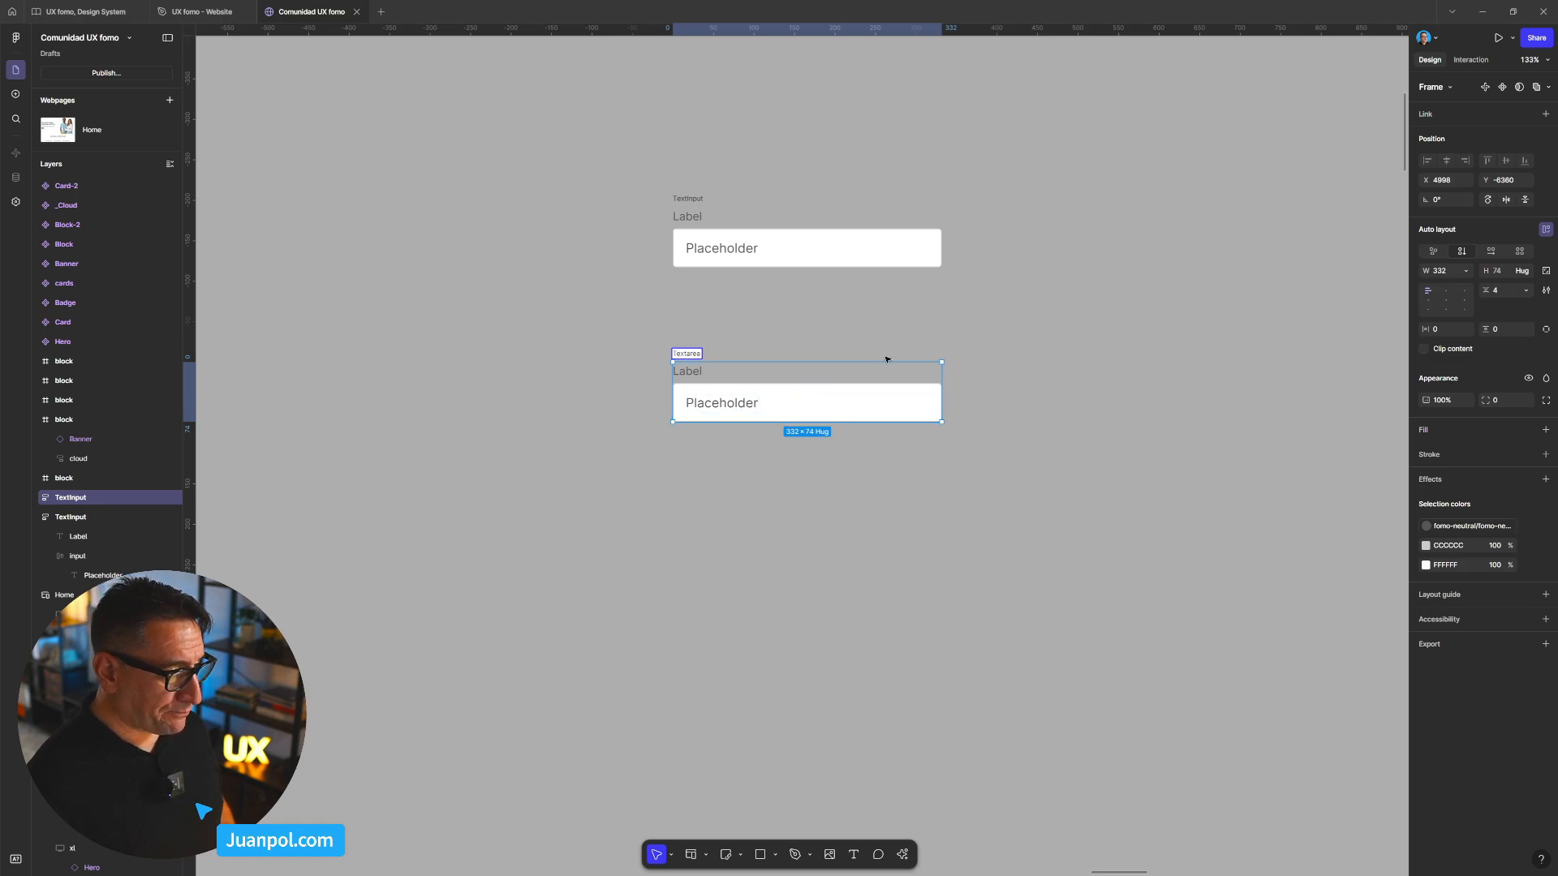
{"action": "left_click", "coordinate": [893, 352]}
- Give the Textarea's inner input frame a fixed height of 128 and align its Placeholder text to the top left
{"action": "double_click", "coordinate": [836, 412]}
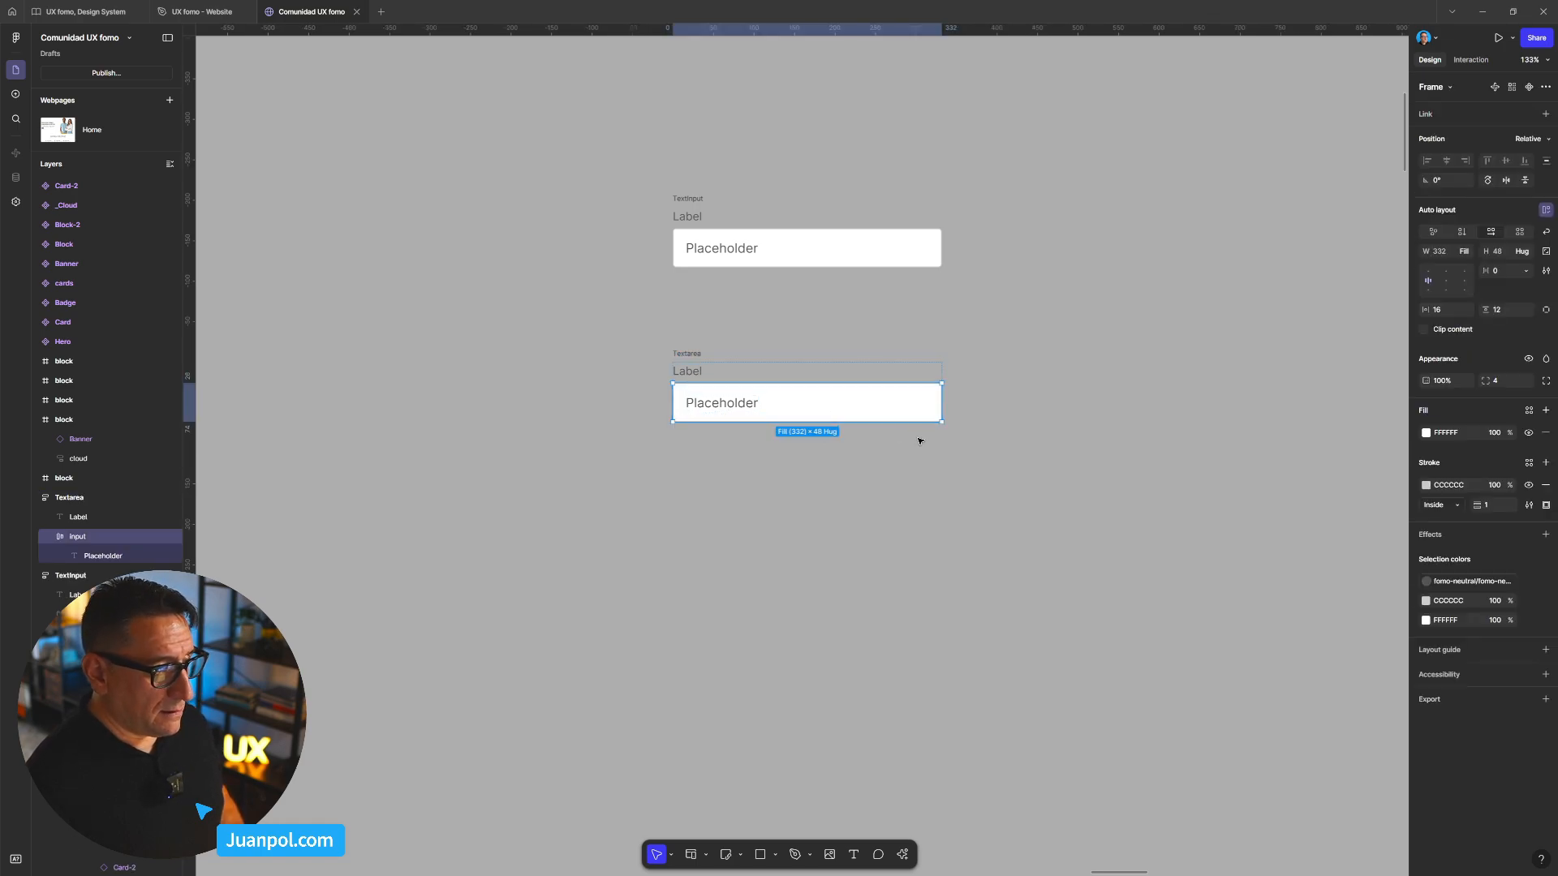
{"action": "left_click", "coordinate": [1526, 253]}
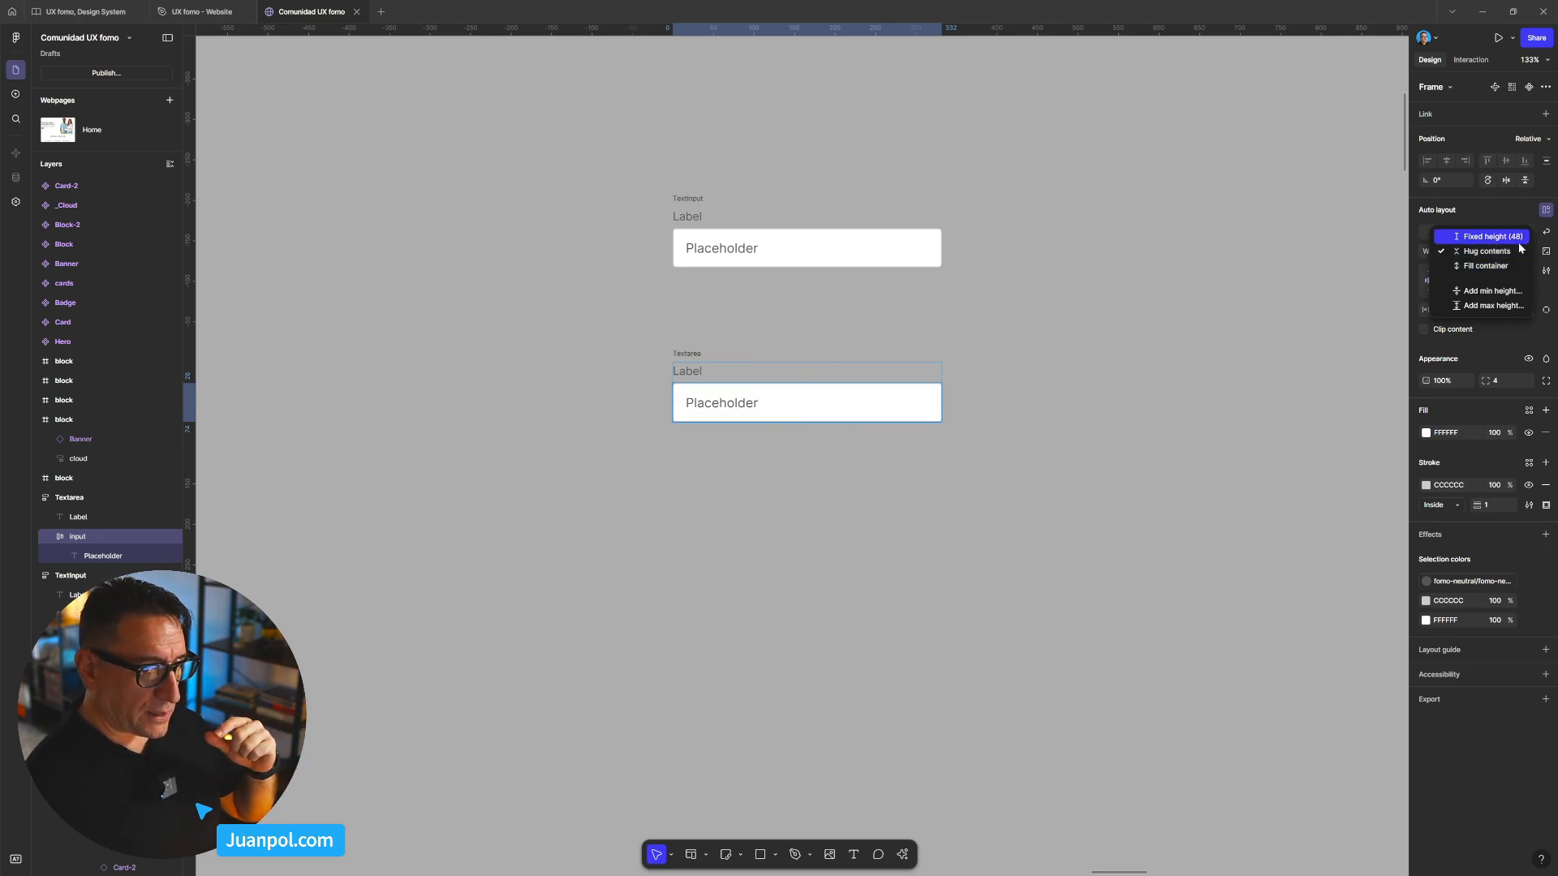
{"action": "left_click", "coordinate": [1493, 237]}
{"action": "type", "text": "19"}
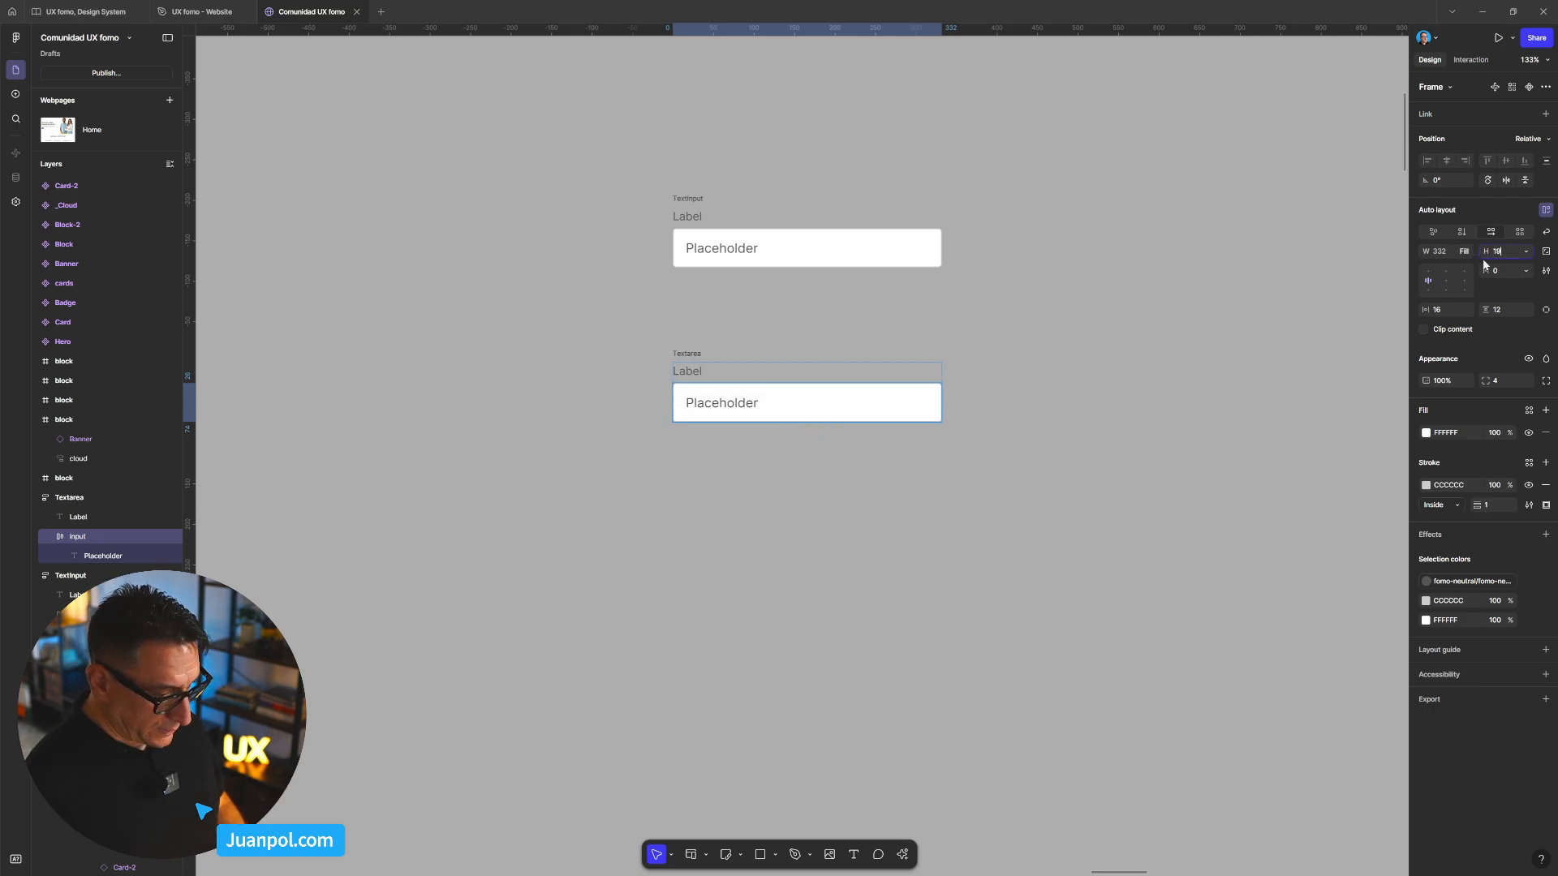
{"action": "type", "text": "2"}
{"action": "key", "text": "Return"}
{"action": "left_click", "coordinate": [1495, 251]}
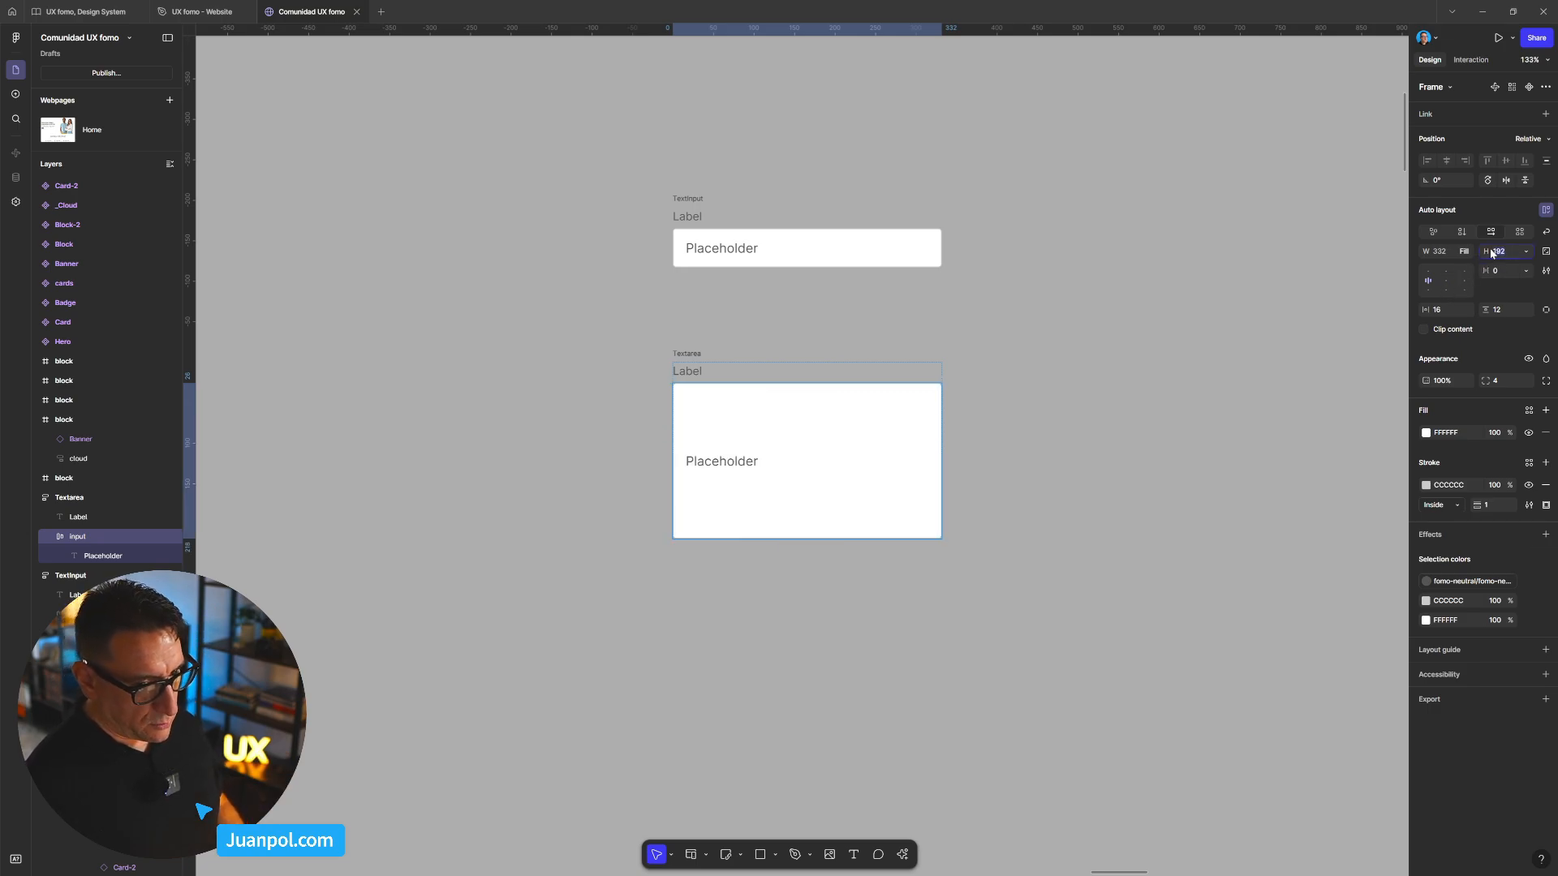
{"action": "type", "text": "128"}
{"action": "key", "text": "Return"}
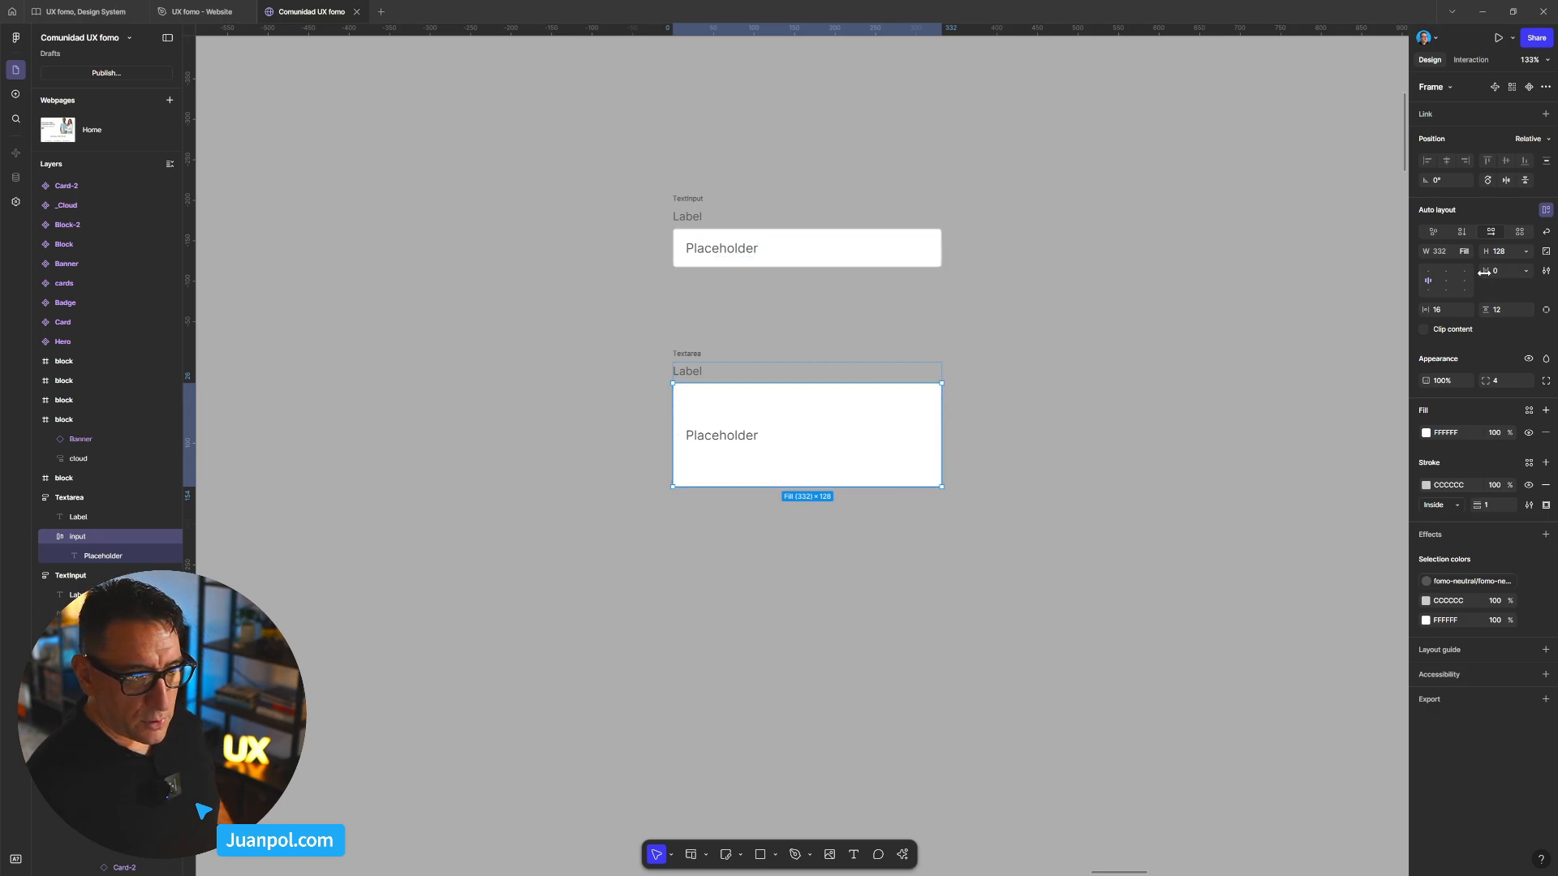
{"action": "left_click", "coordinate": [1427, 271]}
{"action": "left_click", "coordinate": [1245, 382]}
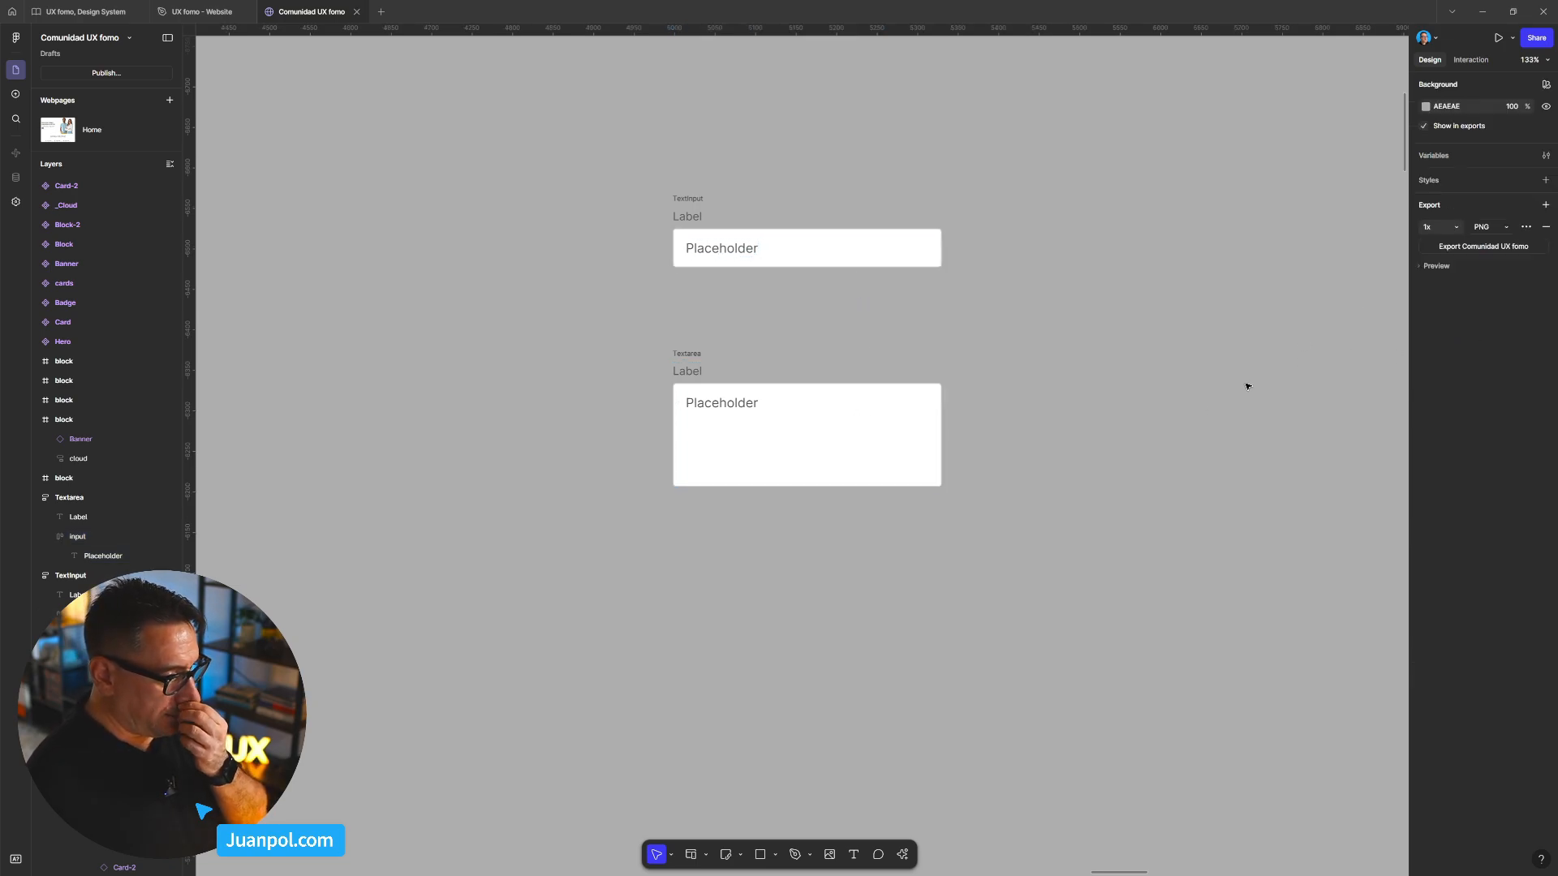
- Move the Textarea frame slightly up, closer to the TextInput frame
{"action": "left_click_drag", "start_coordinate": [696, 356], "coordinate": [694, 347]}
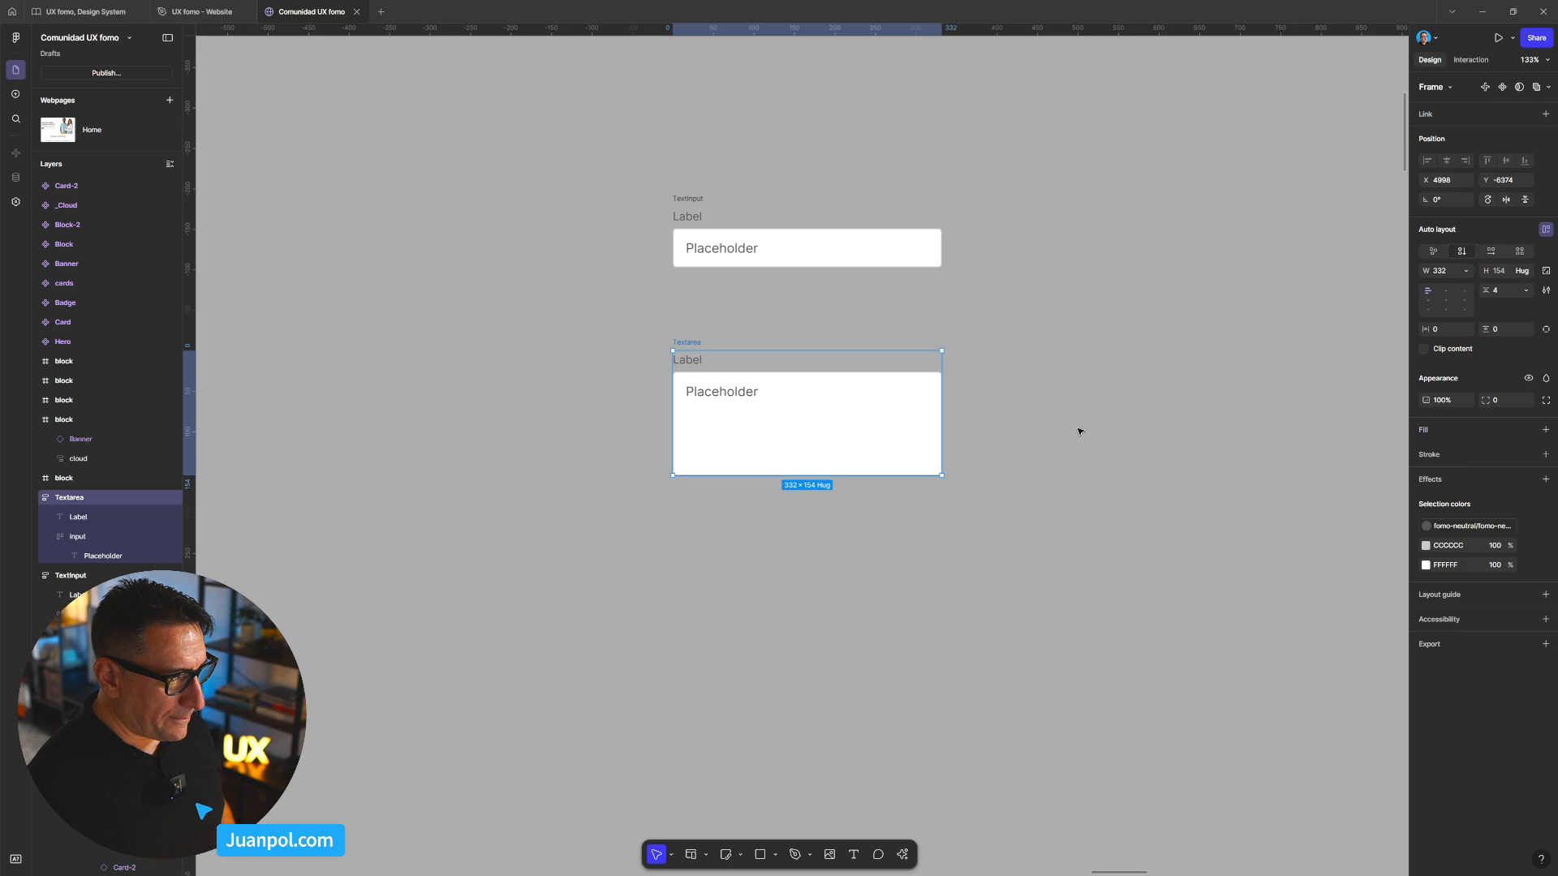
{"action": "left_click", "coordinate": [1078, 431]}
{"action": "left_click_drag", "start_coordinate": [1053, 433], "coordinate": [1033, 348]}
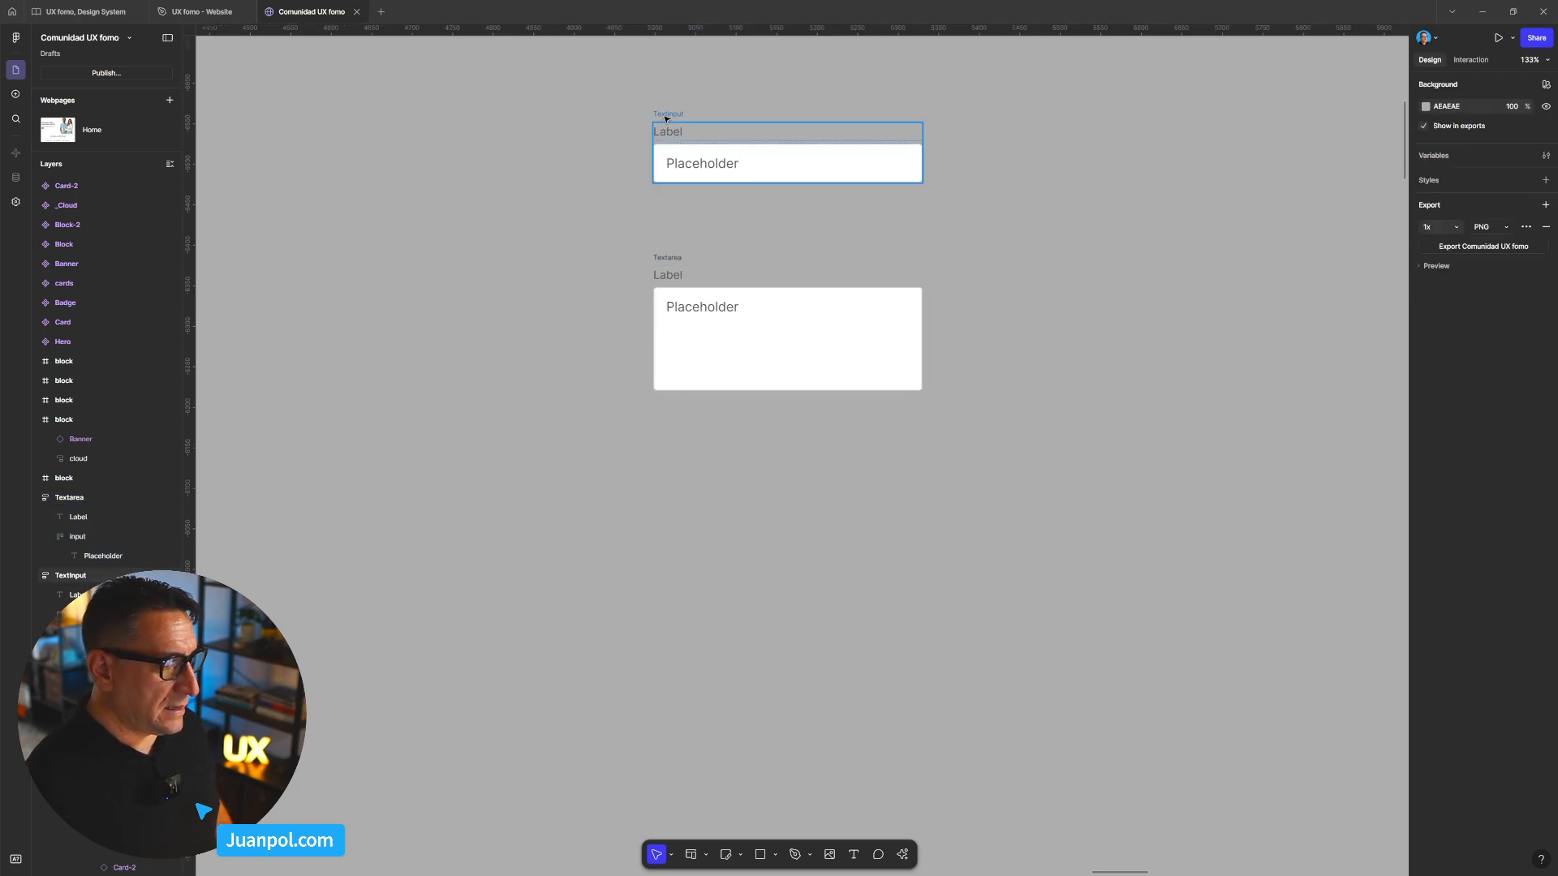
- Duplicate the TextInput frame below the Textarea frame and rename the copy Select
{"action": "left_click_drag", "start_coordinate": [665, 118], "coordinate": [672, 473]}
{"action": "scroll", "coordinate": [681, 460], "scroll_direction": "up", "scroll_amount": 3}
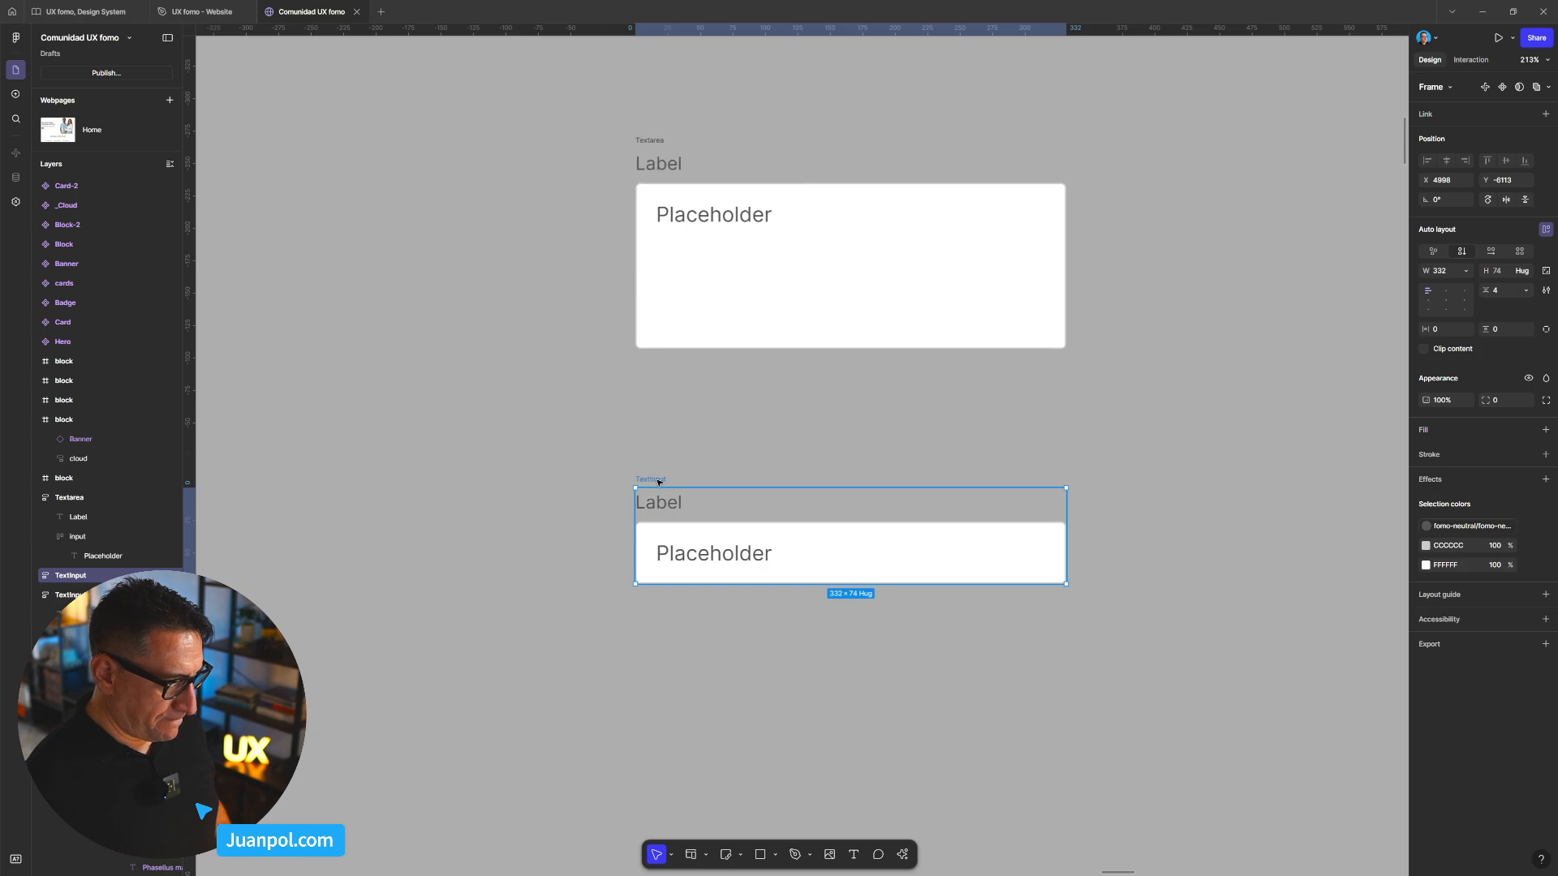
{"action": "double_click", "coordinate": [656, 480]}
{"action": "type", "text": "Select"}
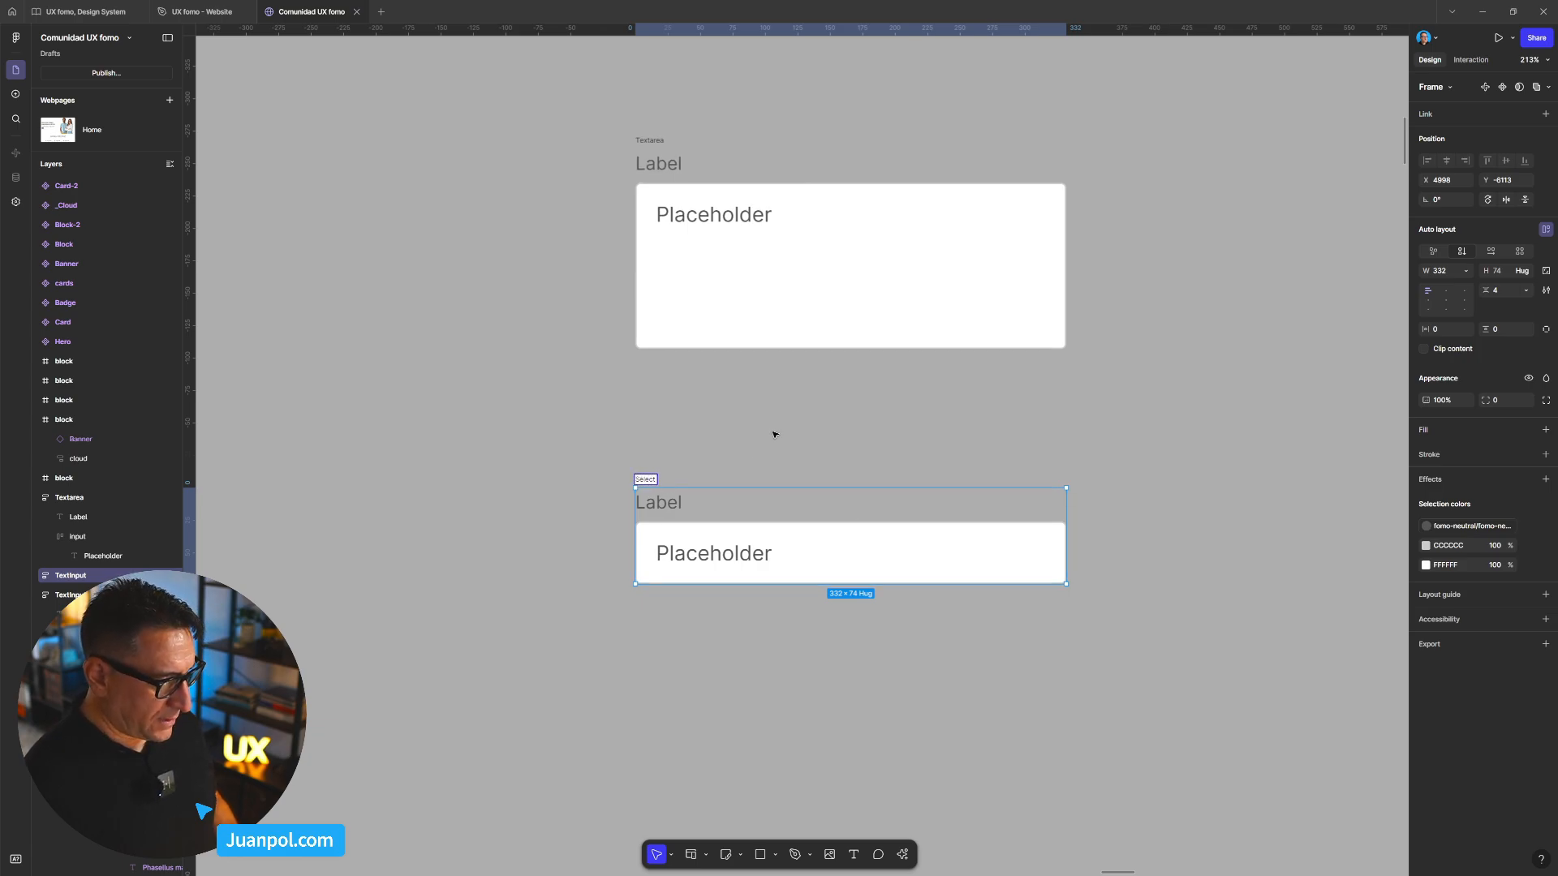
{"action": "key", "text": "Return"}
{"action": "key", "text": "Escape"}
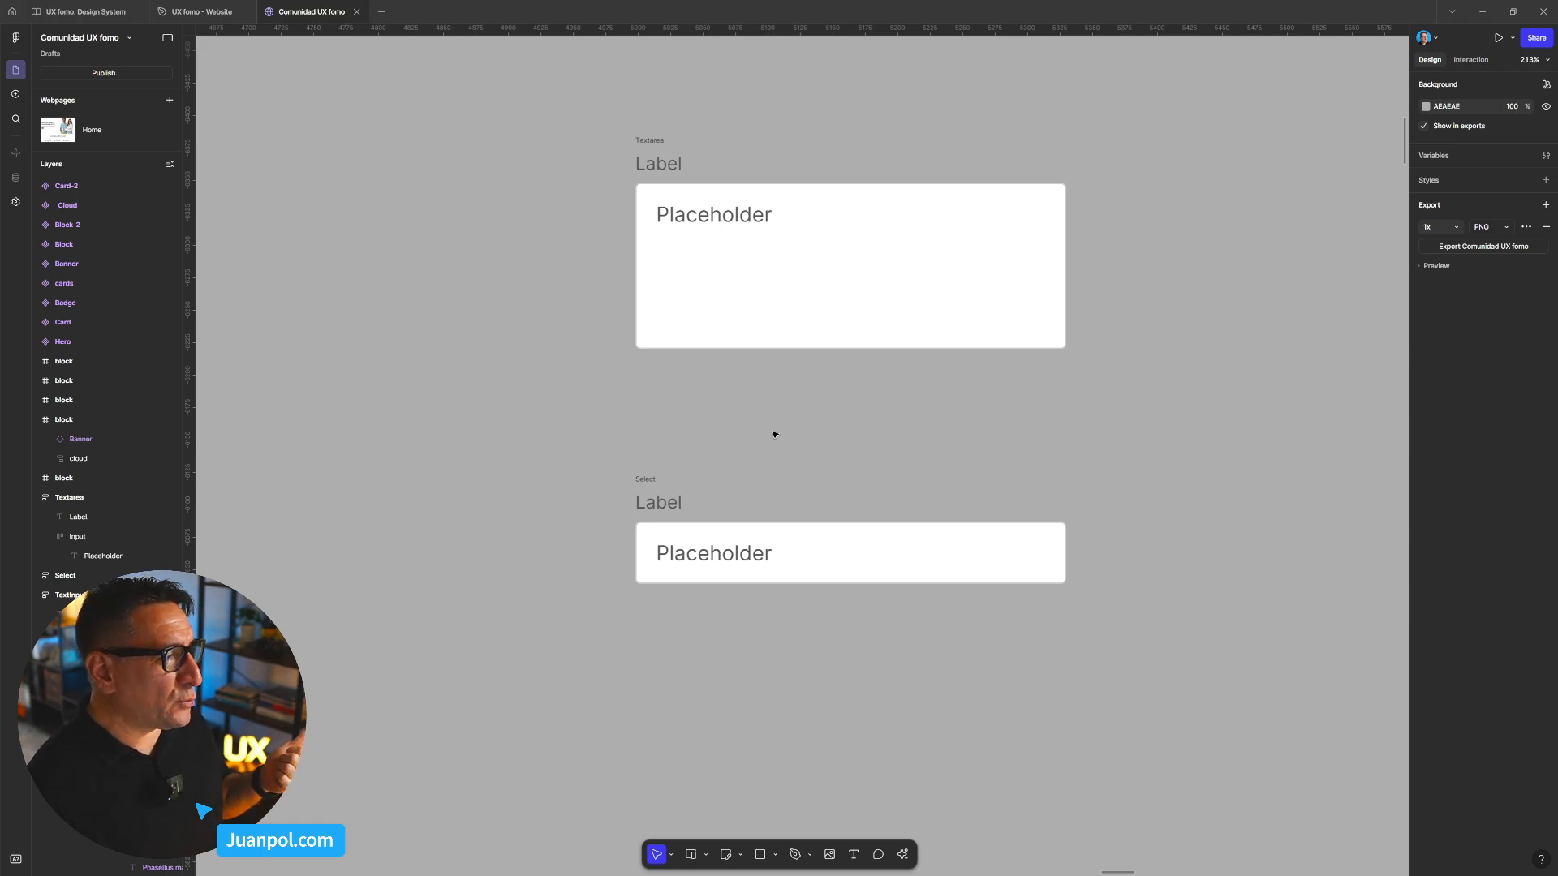
{"action": "mouse_move", "coordinate": [111, 17]}
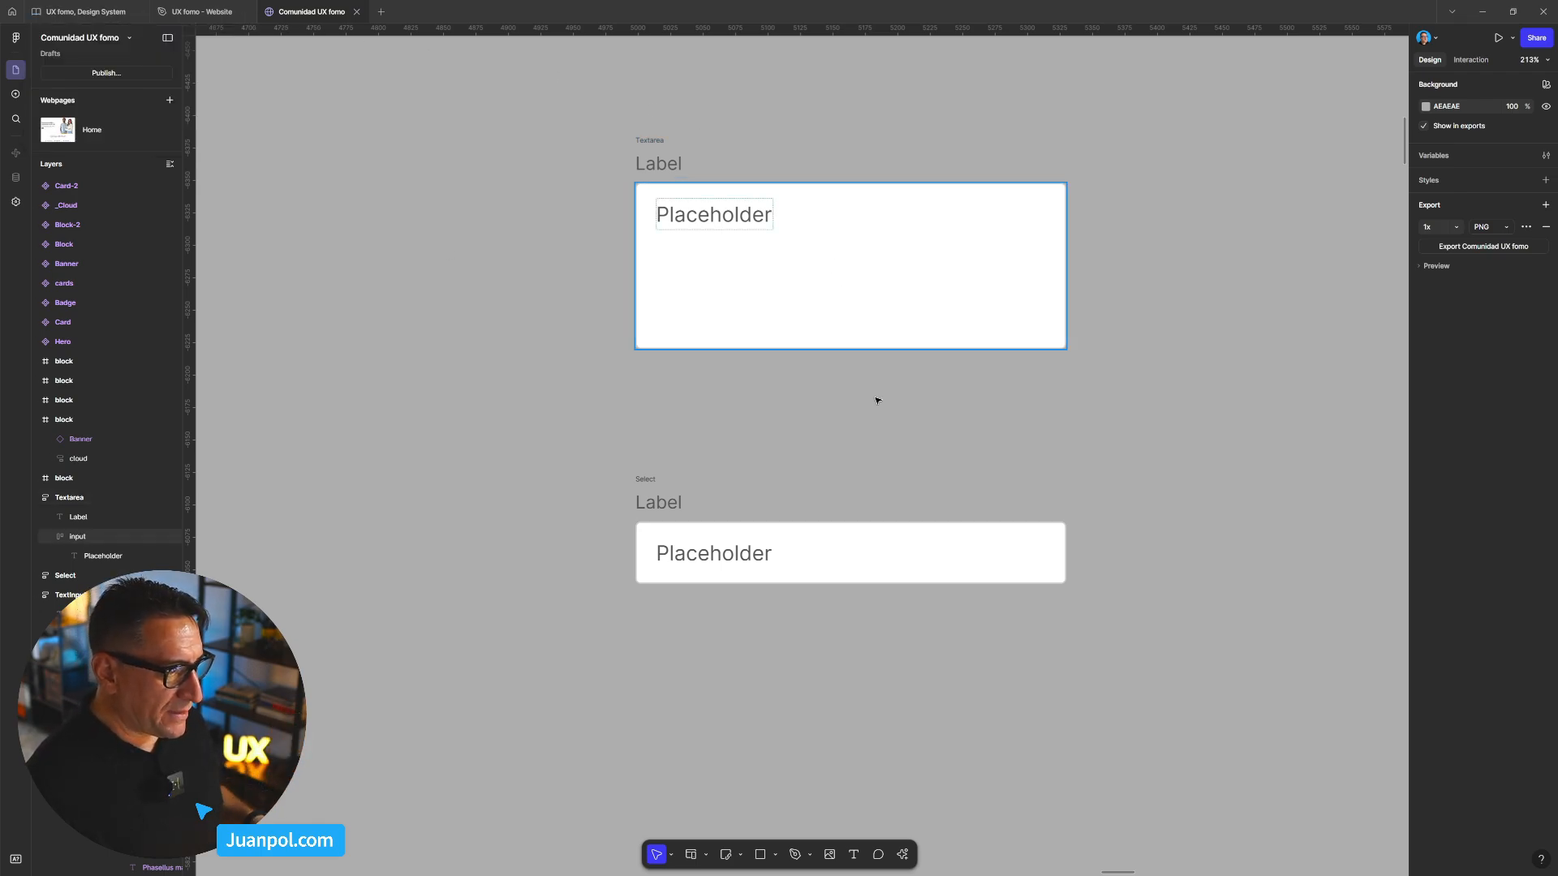
{"action": "scroll", "coordinate": [877, 448], "scroll_direction": "down", "scroll_amount": 3}
{"action": "scroll", "coordinate": [877, 448], "scroll_direction": "down", "scroll_amount": 3}
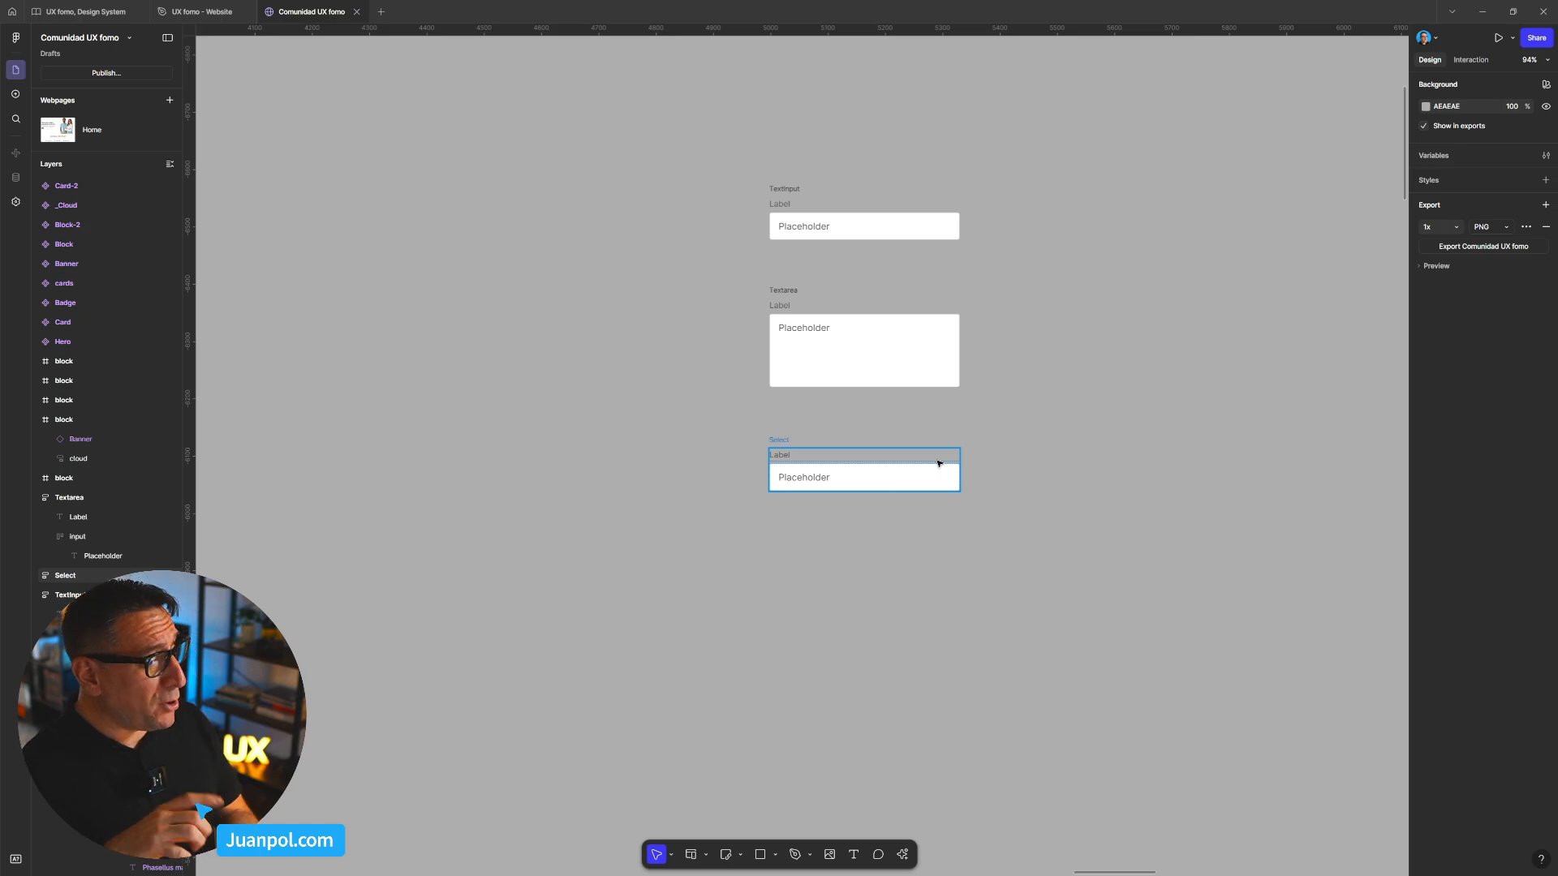
{"action": "left_click", "coordinate": [938, 463]}
{"action": "scroll", "coordinate": [906, 487], "scroll_direction": "up", "scroll_amount": 4}
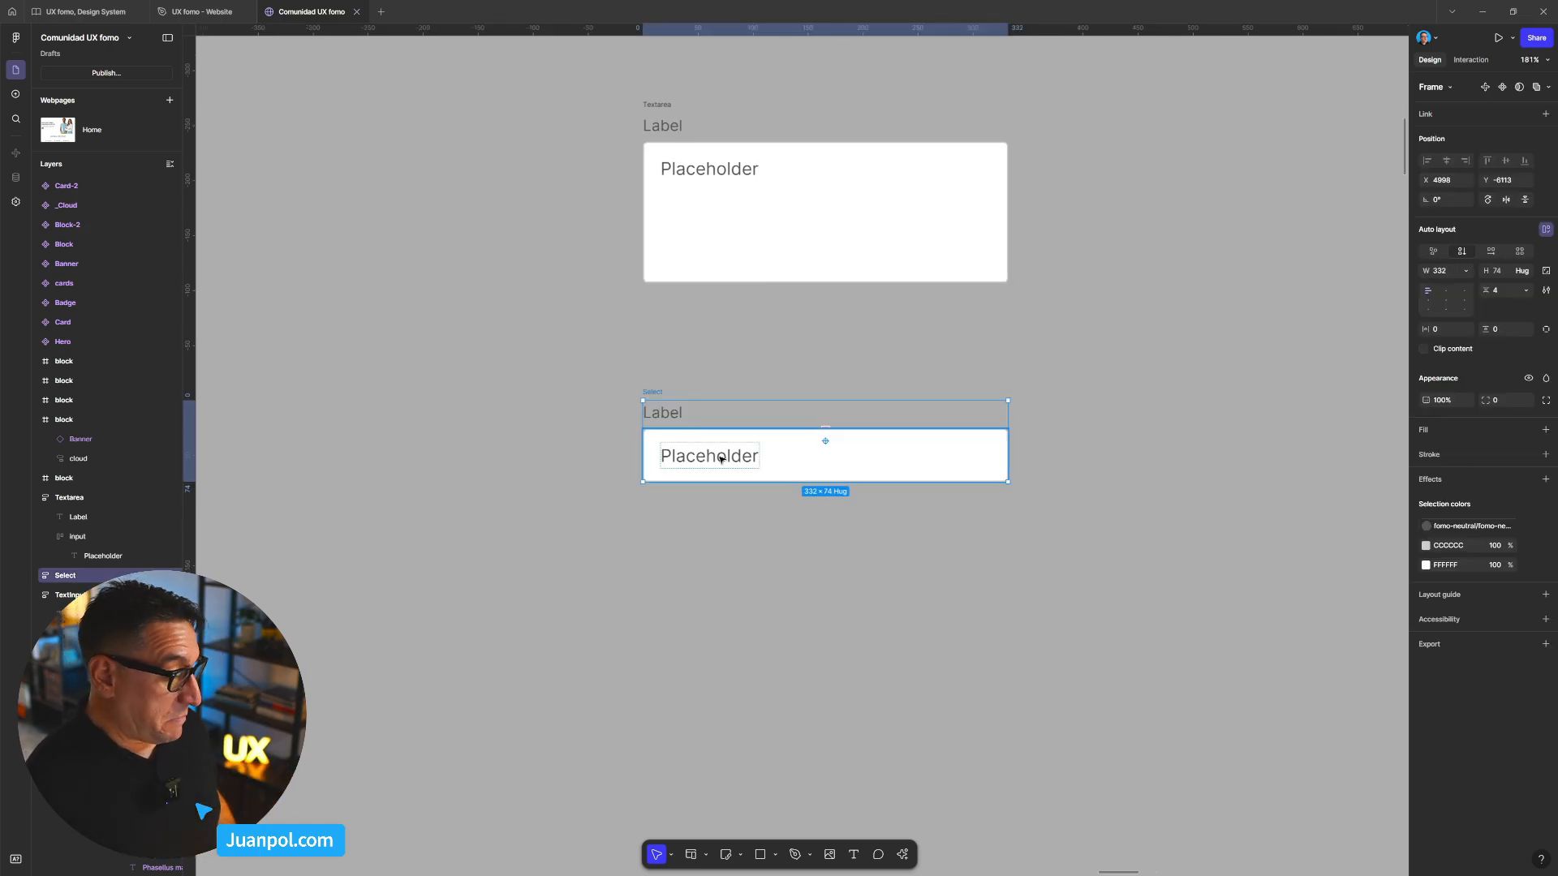
{"action": "left_click", "coordinate": [1030, 487]}
{"action": "scroll", "coordinate": [1050, 490], "scroll_direction": "down", "scroll_amount": 5}
{"action": "scroll", "coordinate": [1055, 471], "scroll_direction": "right", "scroll_amount": 2}
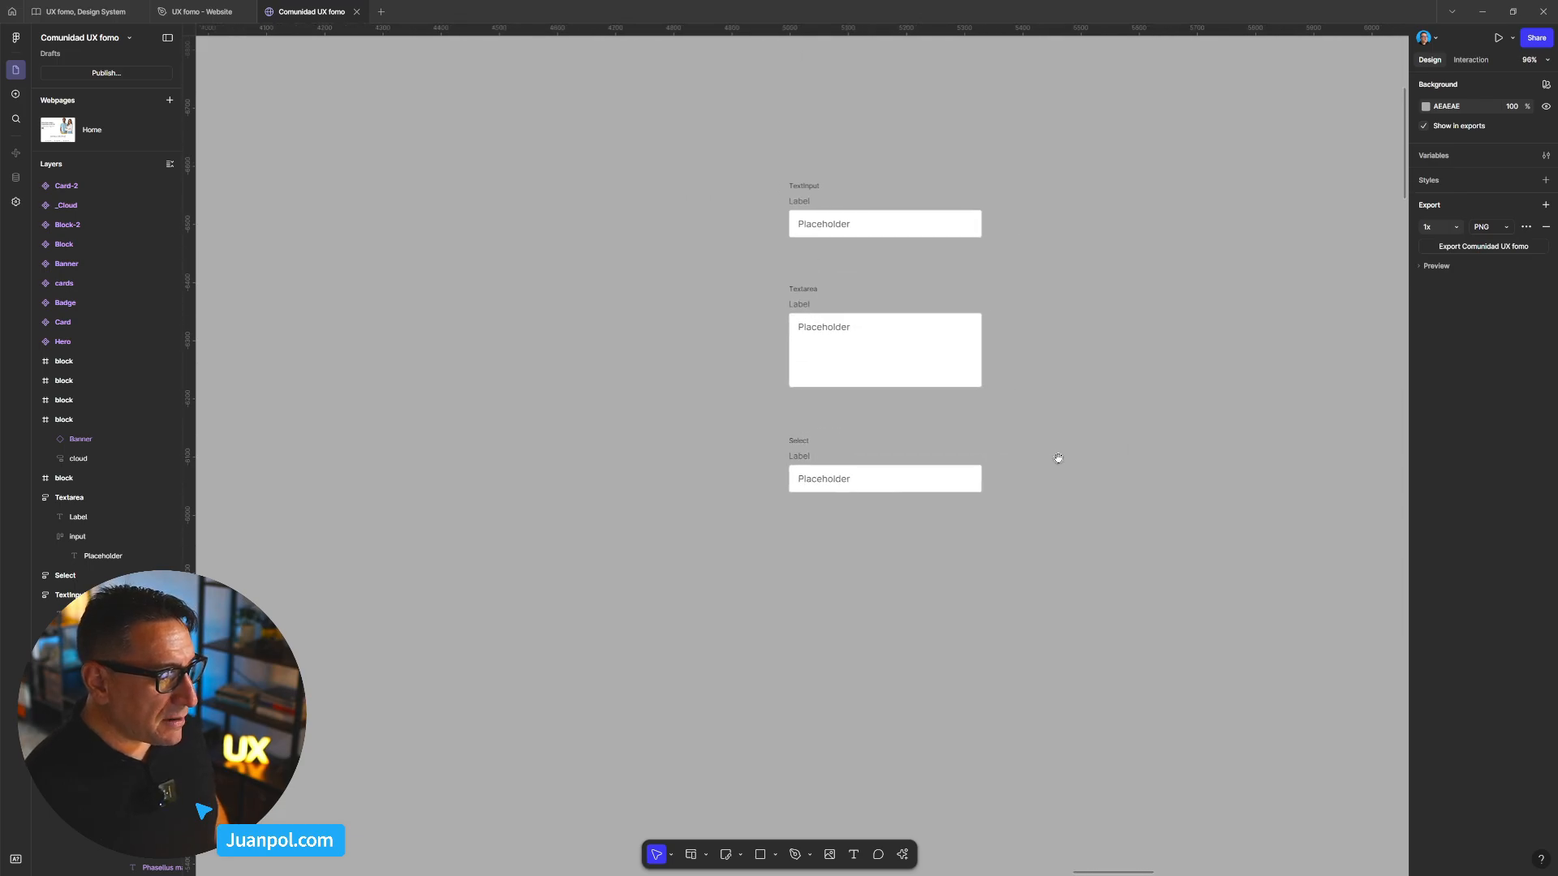
{"action": "scroll", "coordinate": [1058, 458], "scroll_direction": "up", "scroll_amount": 4}
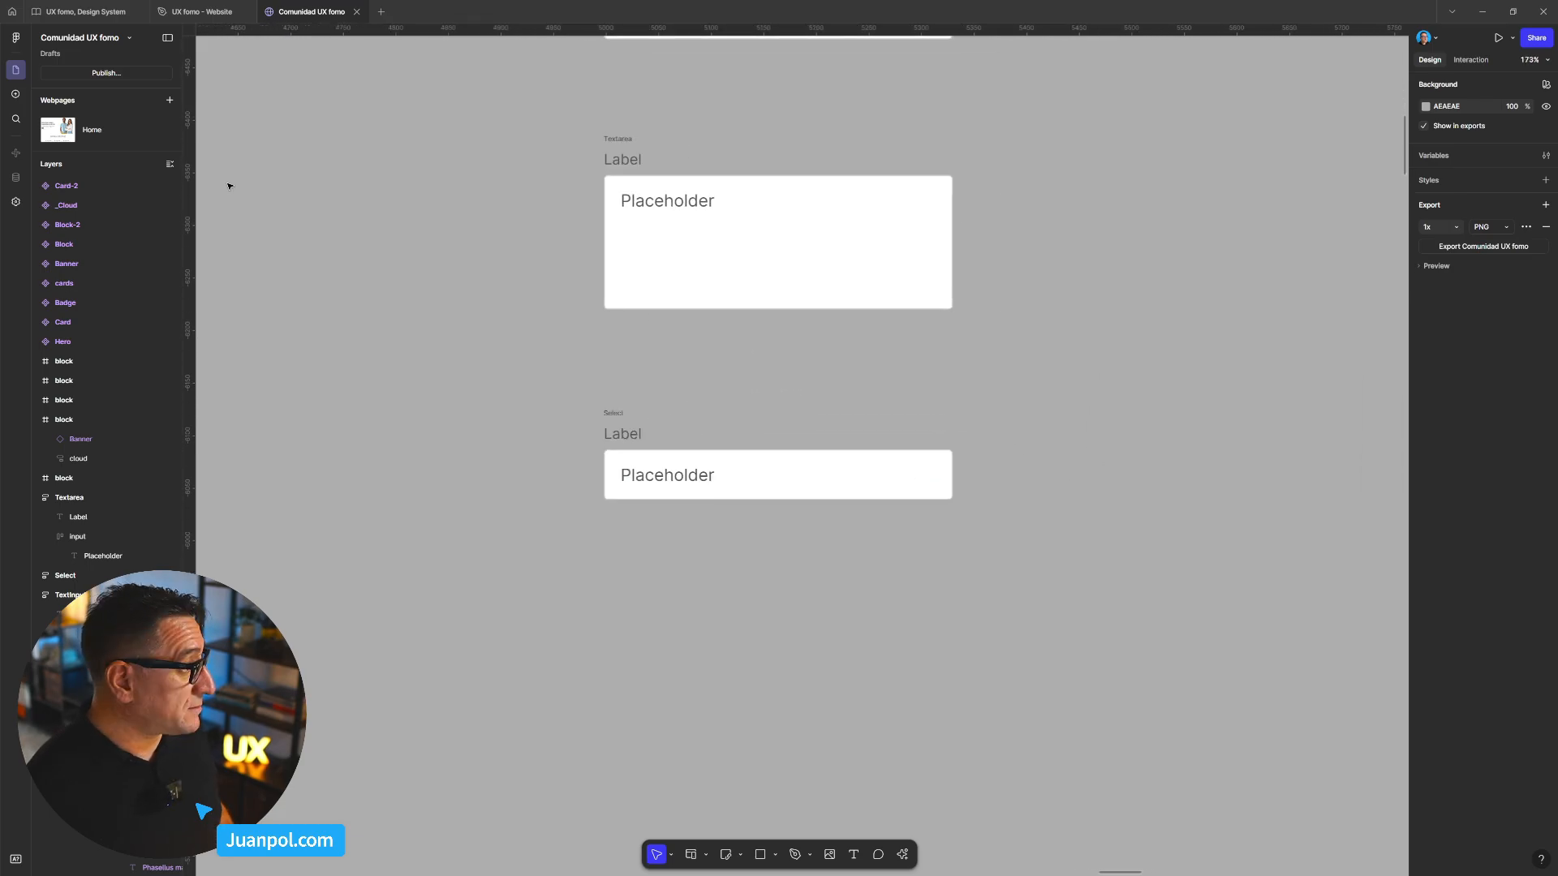
- In the UX fomo, Design System file, pull a copy of the chevron-down icon out of the Icons frame and cut it
{"action": "left_click", "coordinate": [102, 20]}
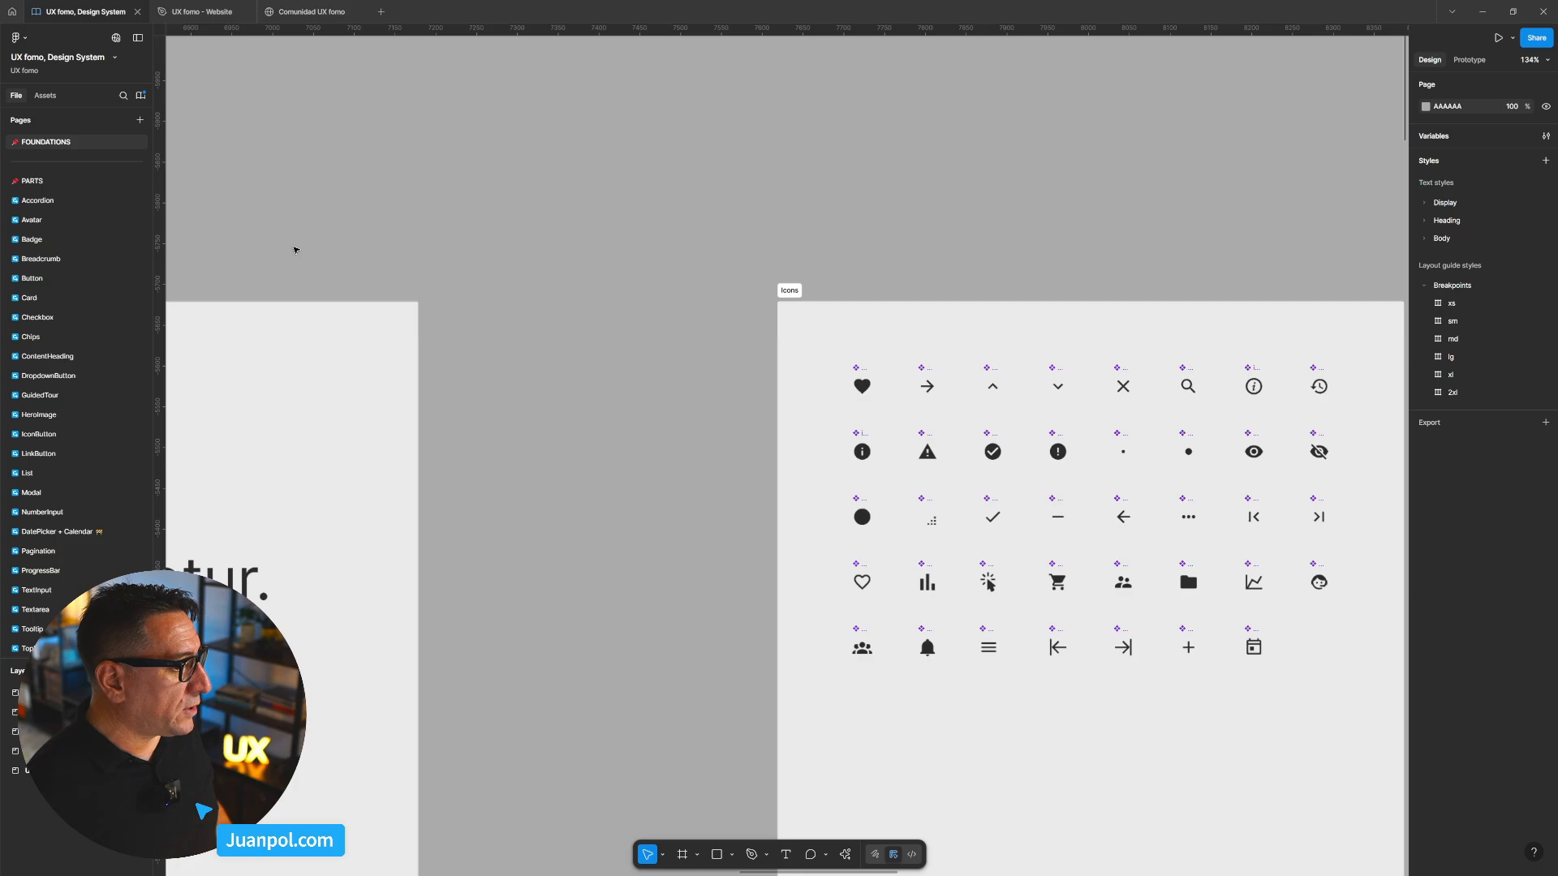
{"action": "scroll", "coordinate": [593, 364], "scroll_direction": "down", "scroll_amount": 2}
{"action": "left_click_drag", "start_coordinate": [725, 448], "coordinate": [647, 426]}
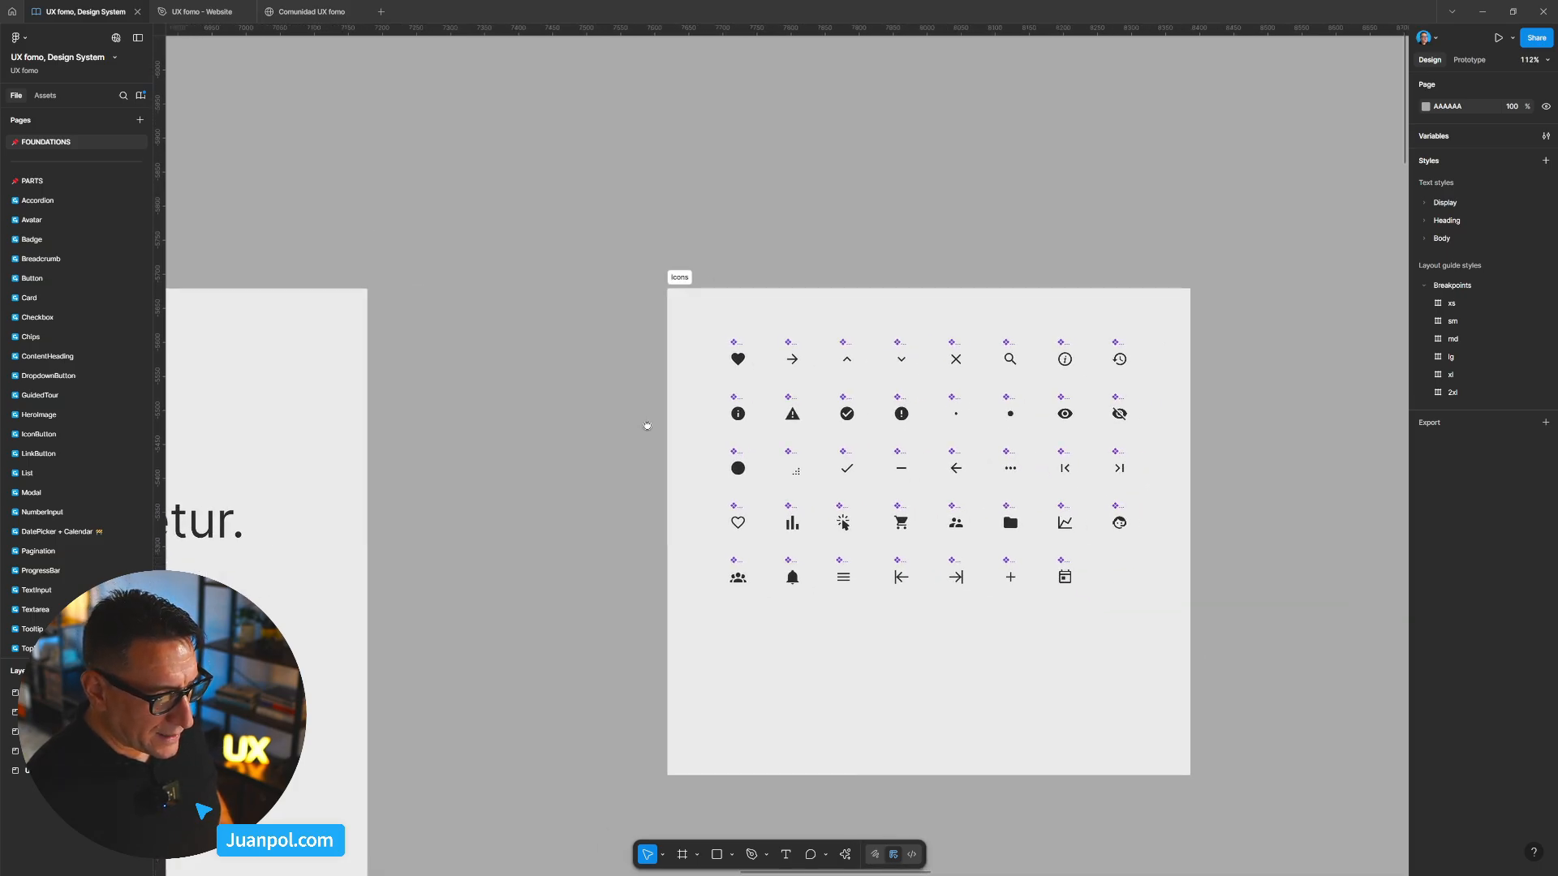
{"action": "scroll", "coordinate": [948, 398], "scroll_direction": "up", "scroll_amount": 5}
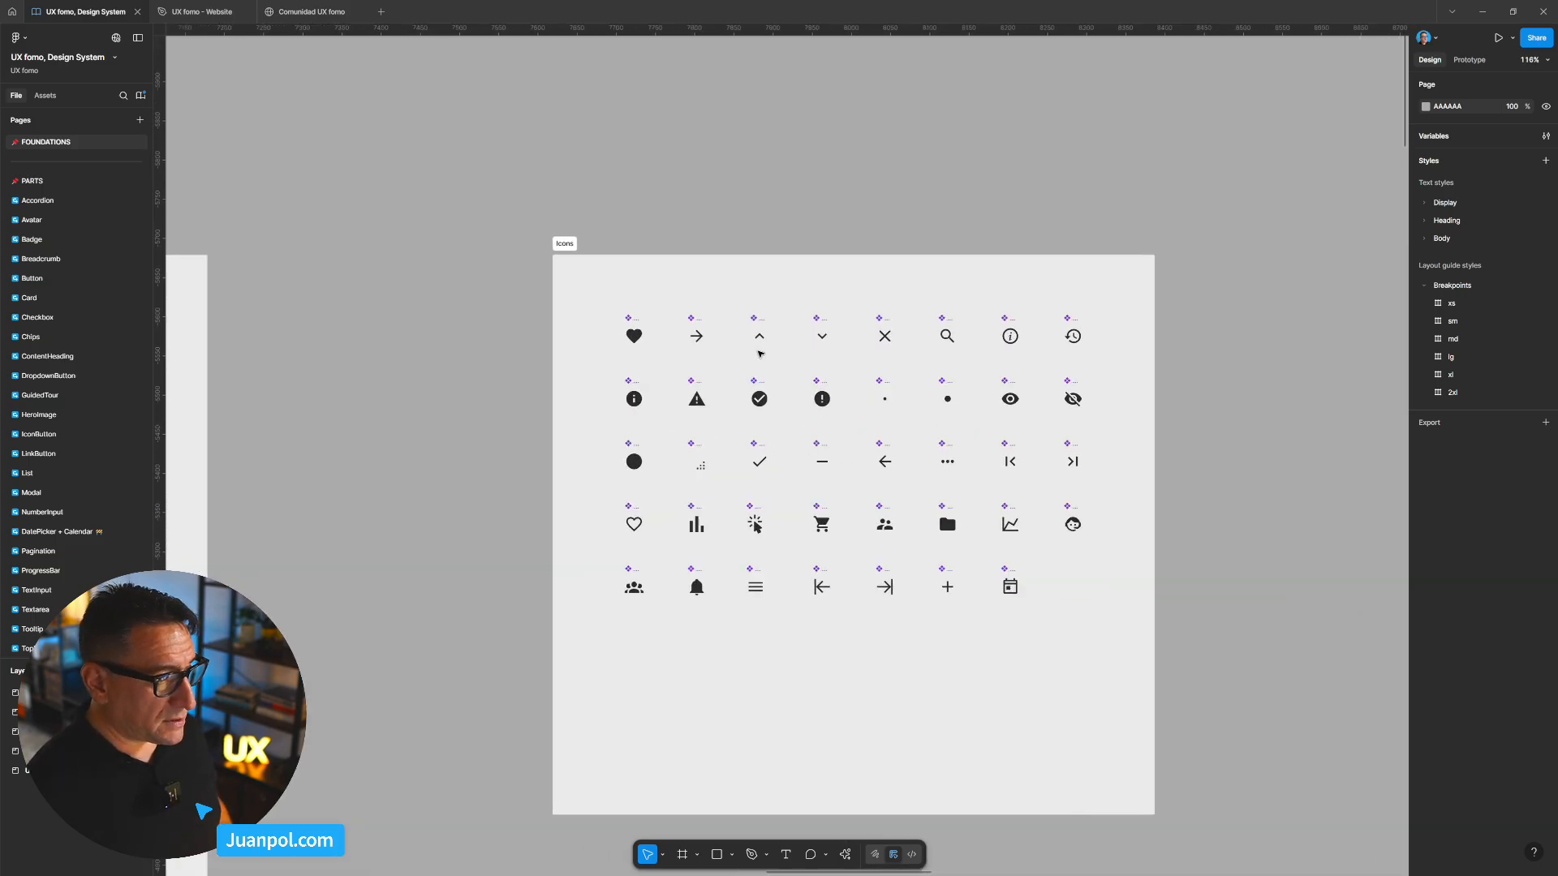
{"action": "left_click_drag", "start_coordinate": [859, 328], "coordinate": [1015, 120]}
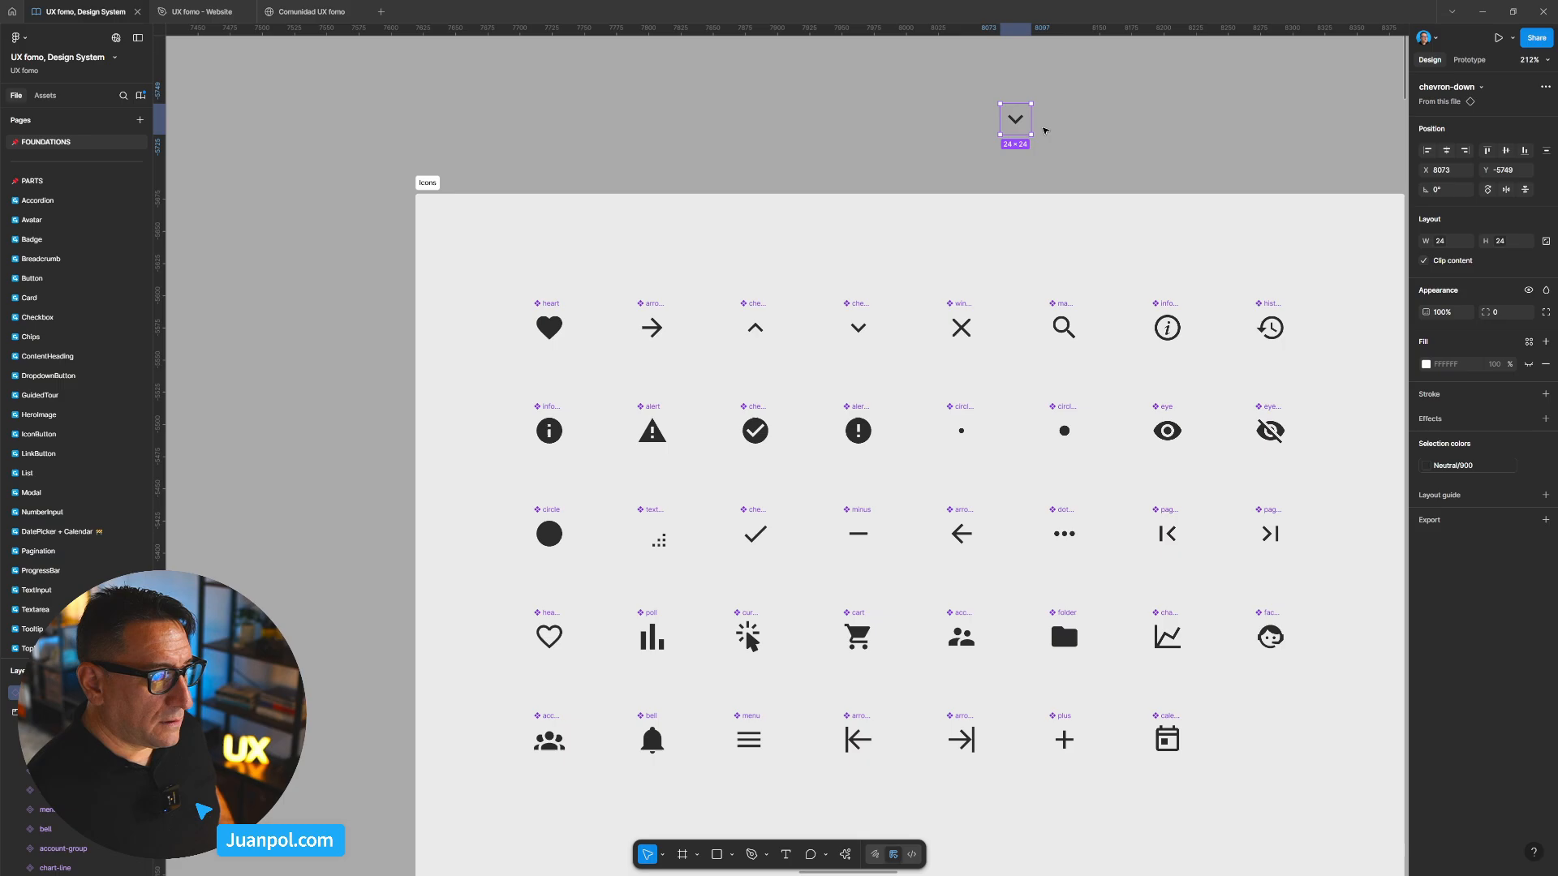
{"action": "key", "text": "Delete"}
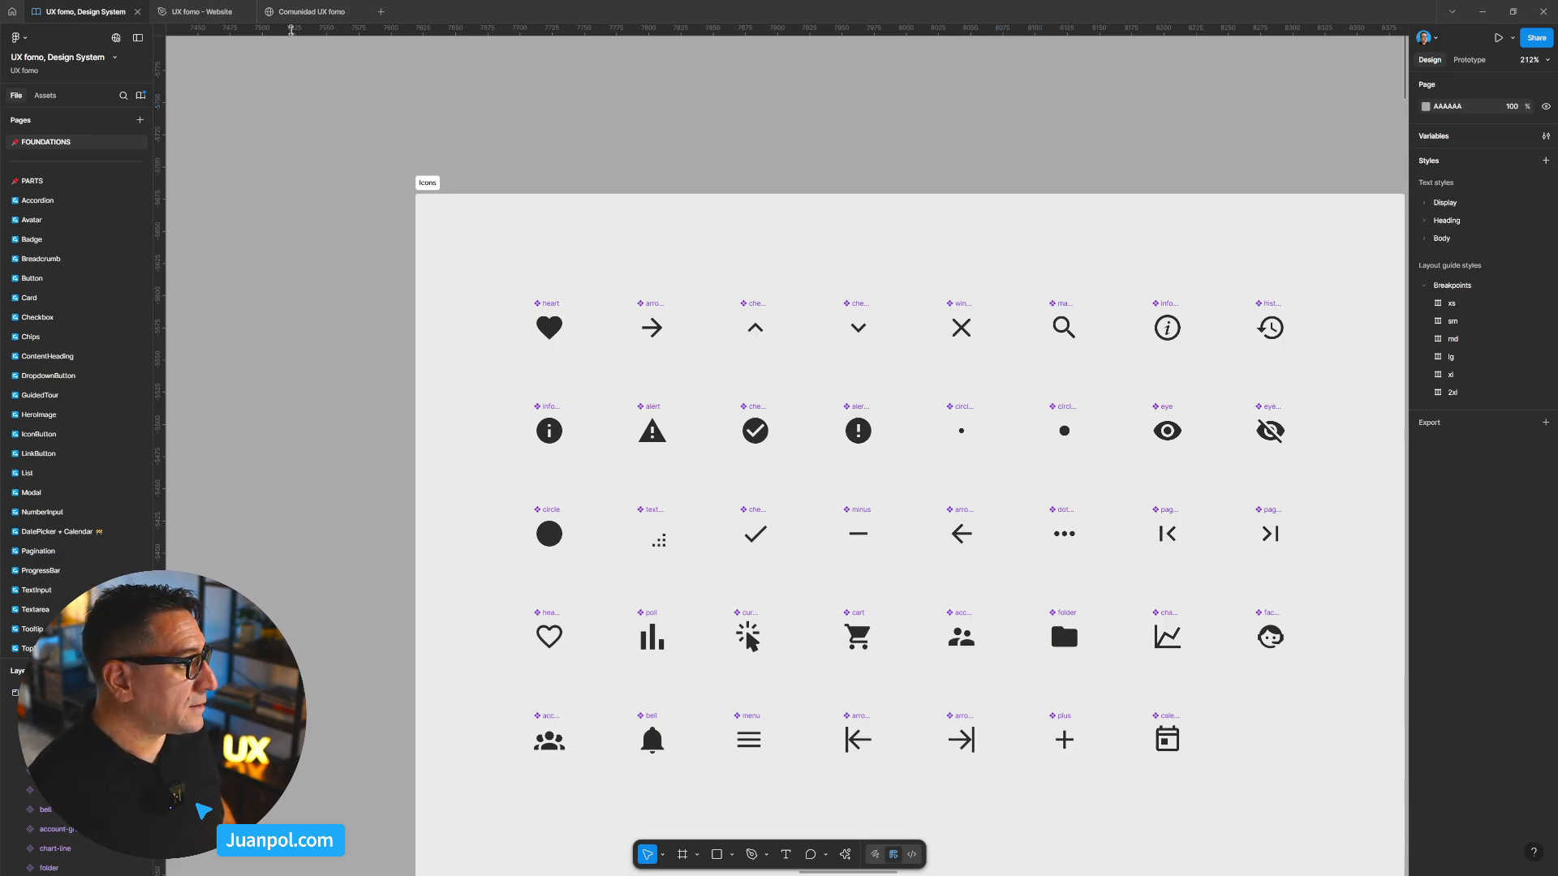
- Paste the chevron-down icon into the Comunidad UX fomo file, place it on empty canvas beside the Select frame and detach its instance
{"action": "left_click", "coordinate": [305, 11]}
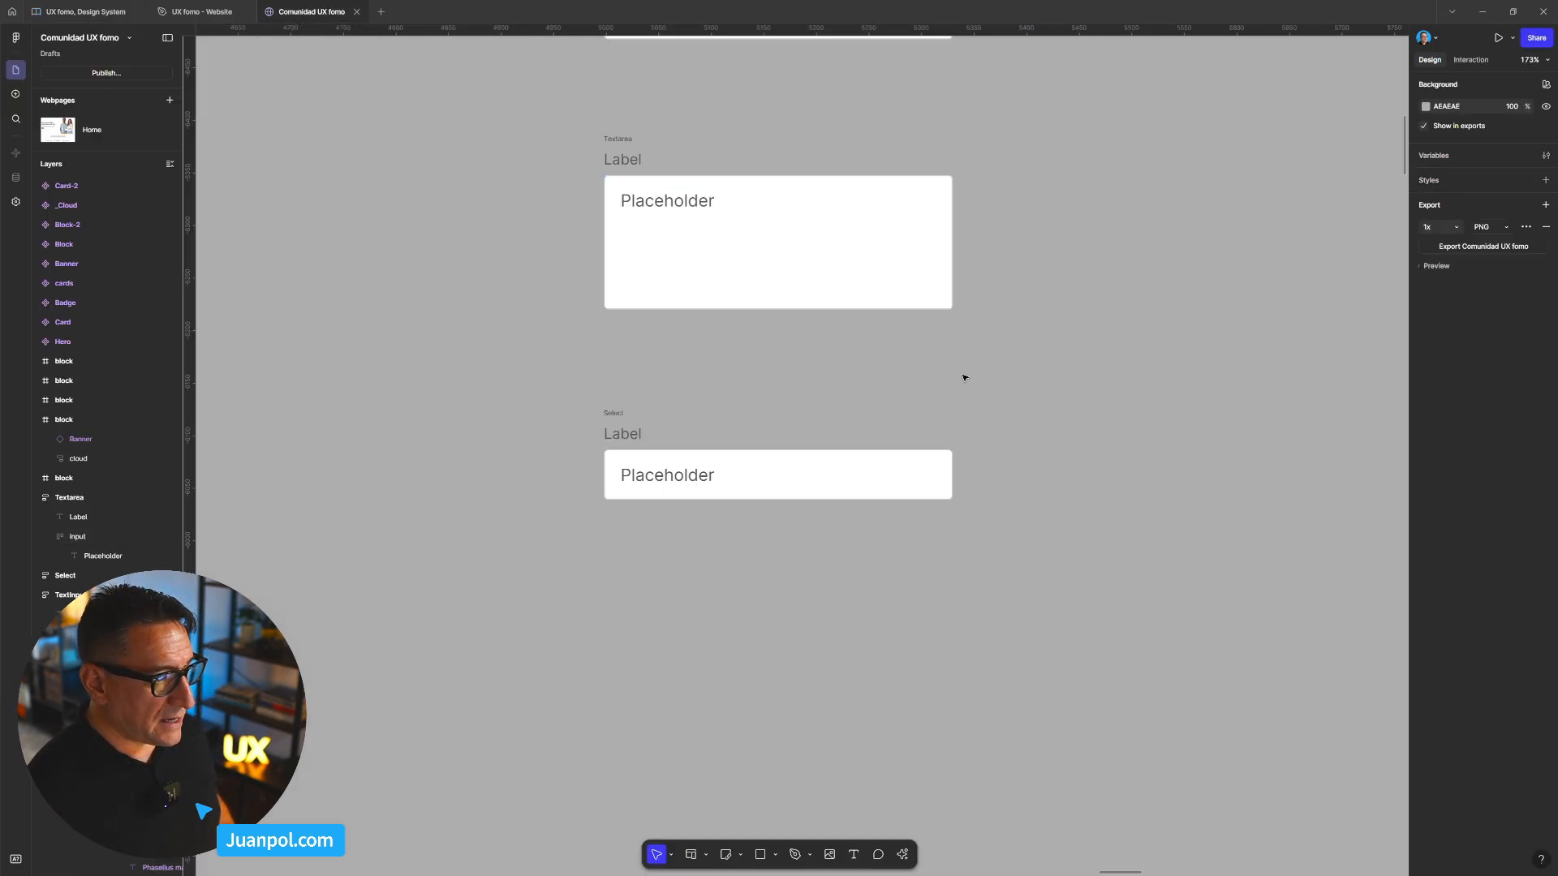
{"action": "left_click_drag", "start_coordinate": [963, 378], "coordinate": [893, 351]}
{"action": "key", "text": "ctrl+v"}
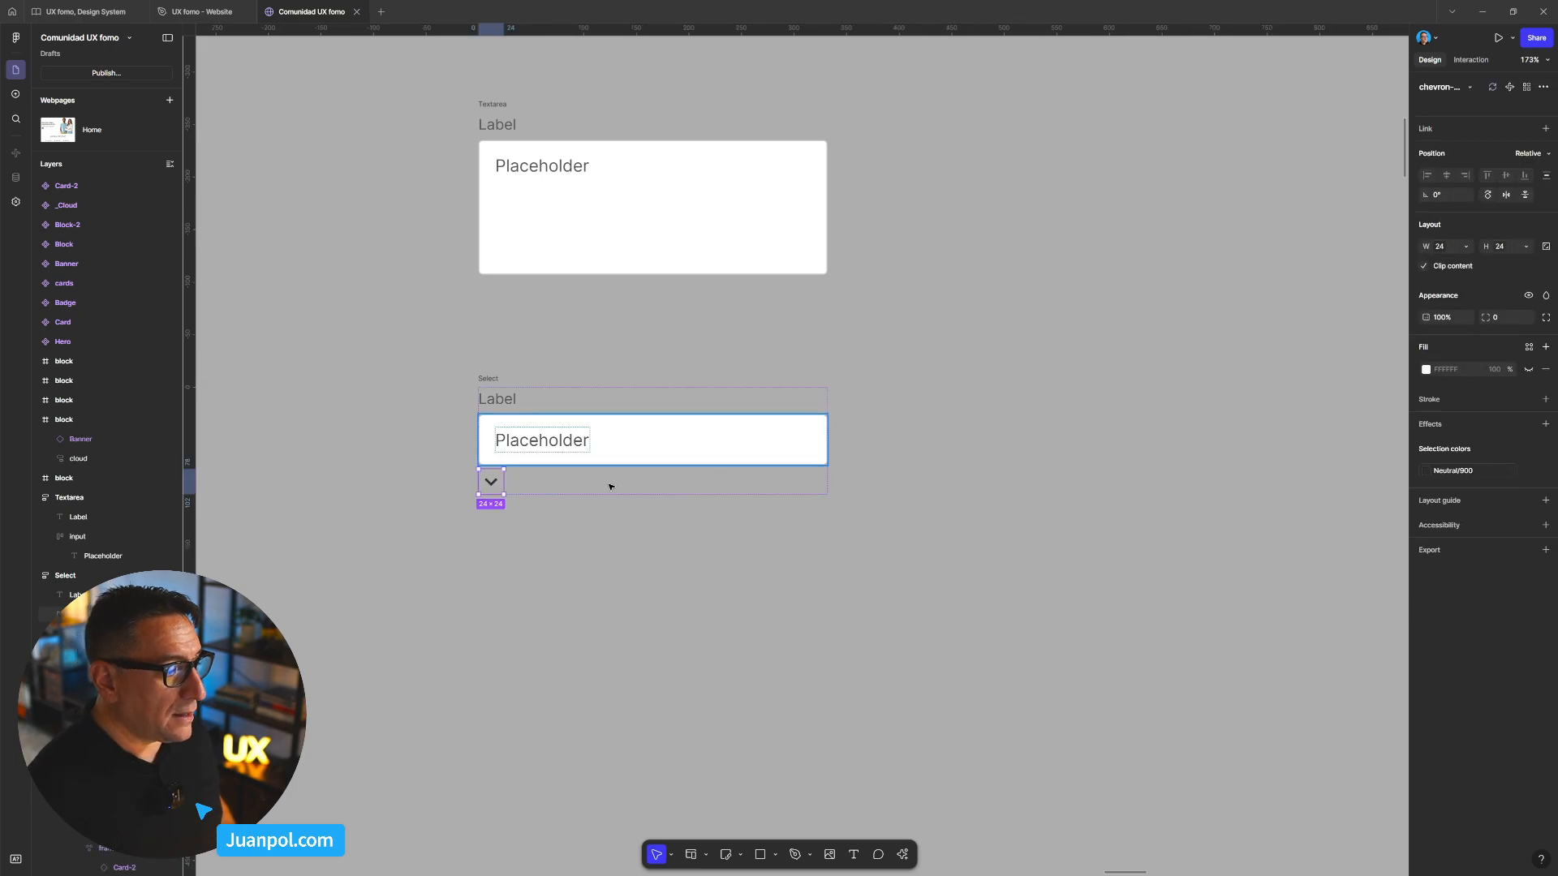
{"action": "scroll", "coordinate": [612, 483], "scroll_direction": "up", "scroll_amount": 2}
{"action": "left_click_drag", "start_coordinate": [490, 552], "coordinate": [1004, 491]}
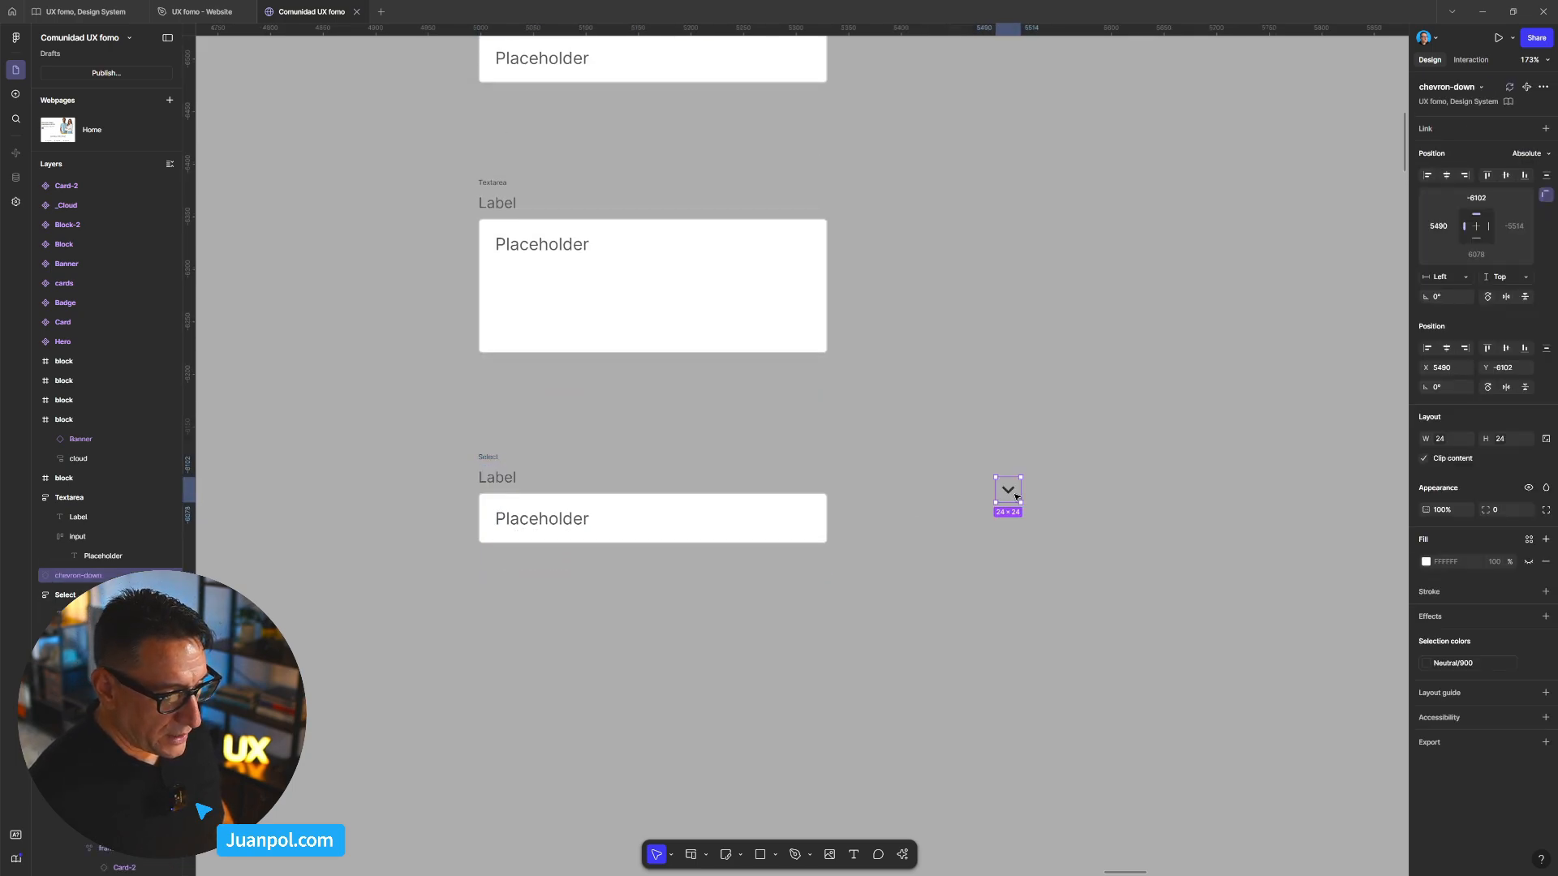
{"action": "right_click", "coordinate": [1001, 483]}
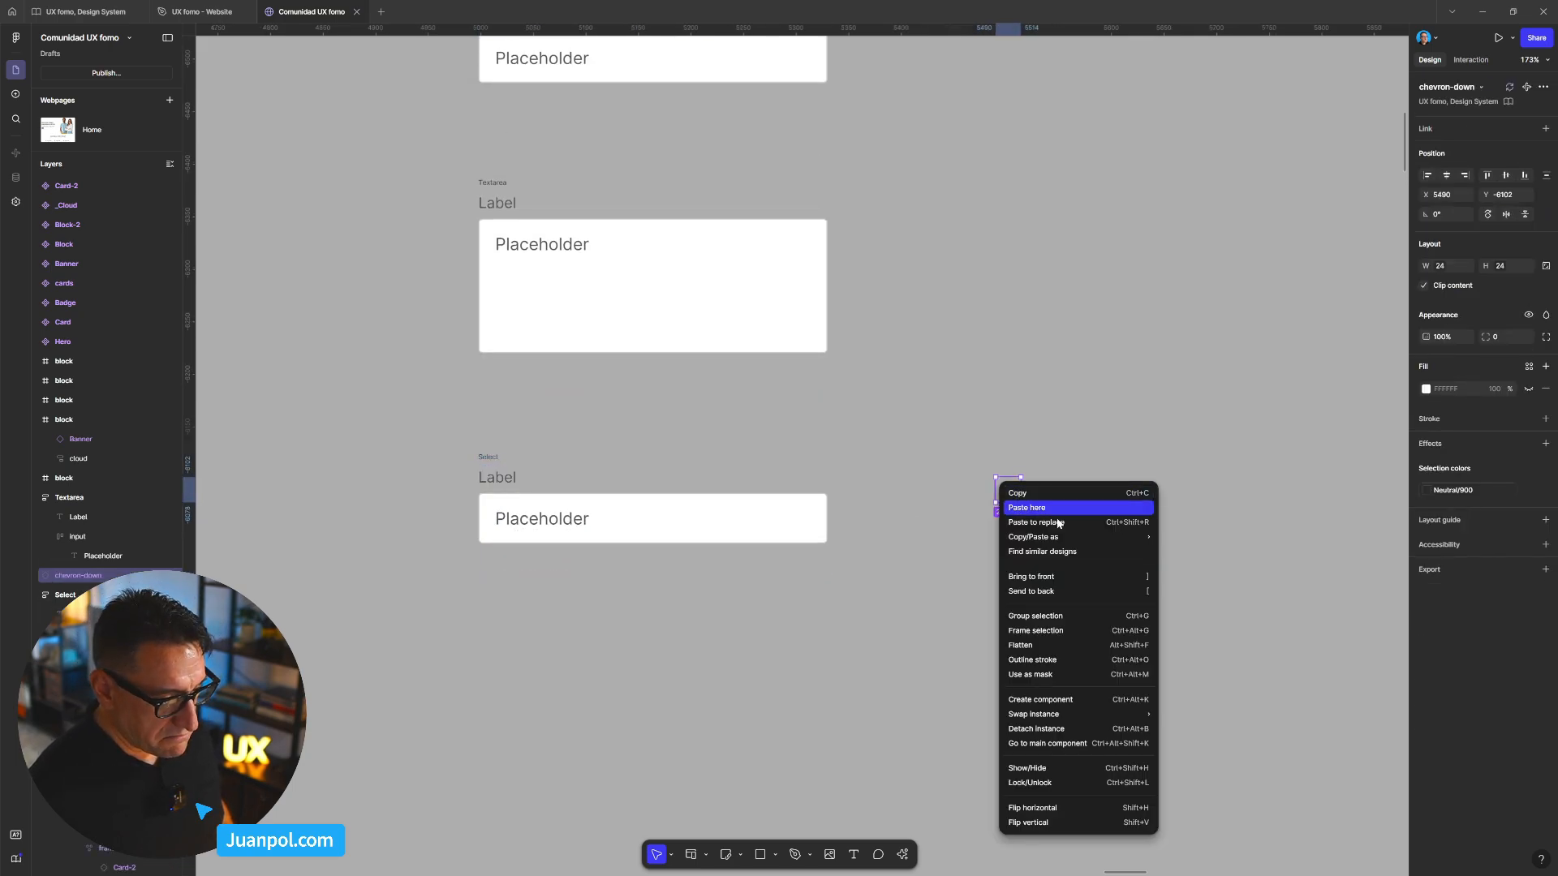
{"action": "left_click", "coordinate": [1037, 728]}
{"action": "left_click", "coordinate": [918, 656]}
- Move the chevron-down icon into the Select's input frame and set automatic spacing so Placeholder and icon sit at opposite ends
{"action": "scroll", "coordinate": [1055, 543], "scroll_direction": "up", "scroll_amount": 1}
{"action": "left_click_drag", "start_coordinate": [977, 542], "coordinate": [1155, 408]}
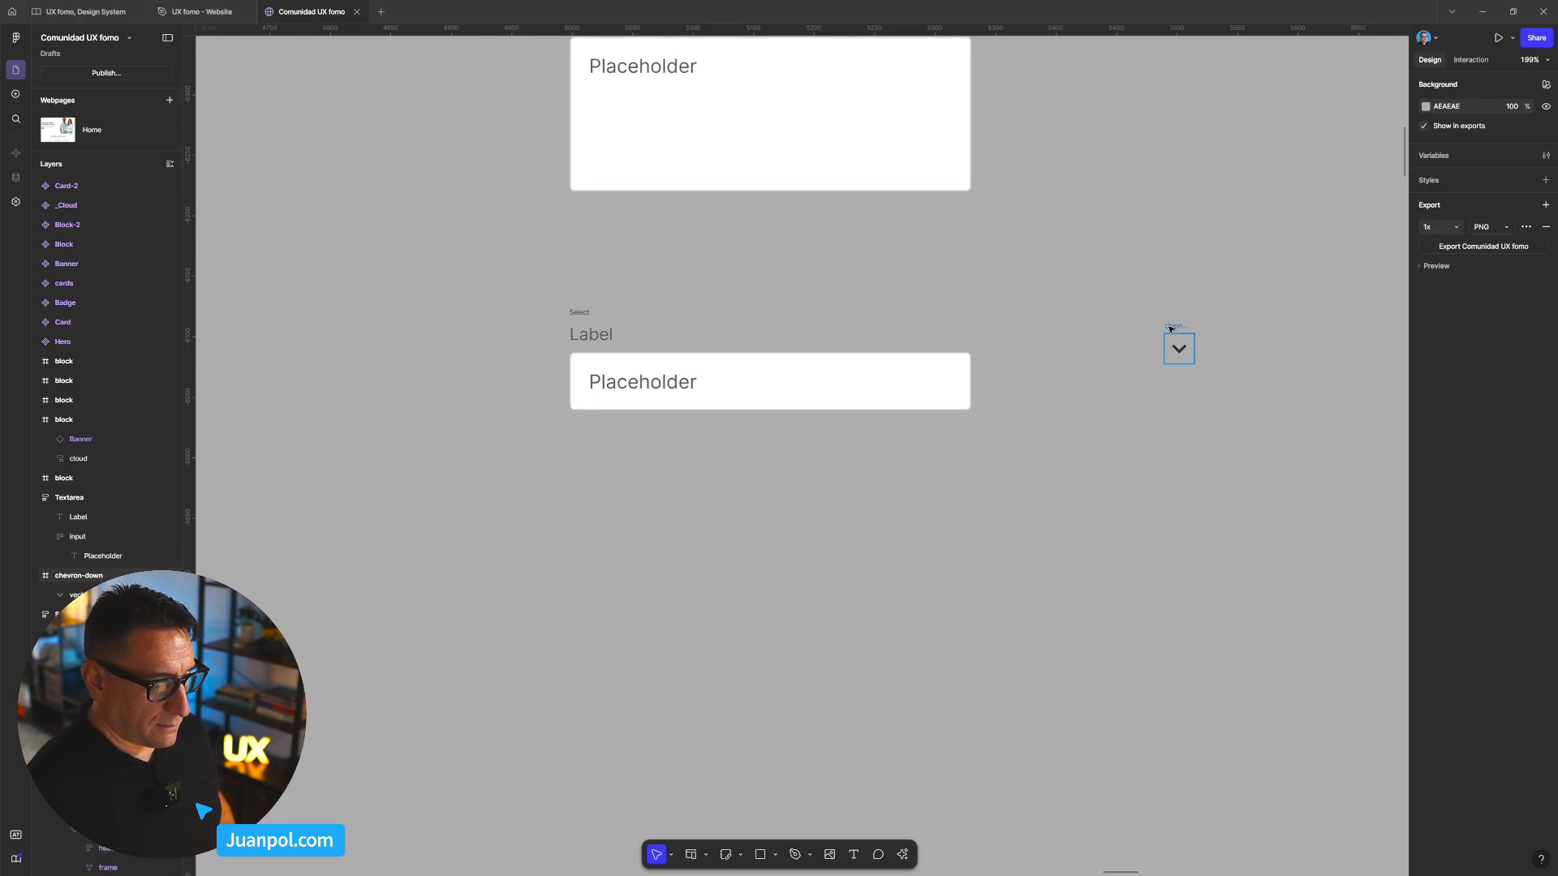
{"action": "left_click_drag", "start_coordinate": [1169, 328], "coordinate": [873, 390]}
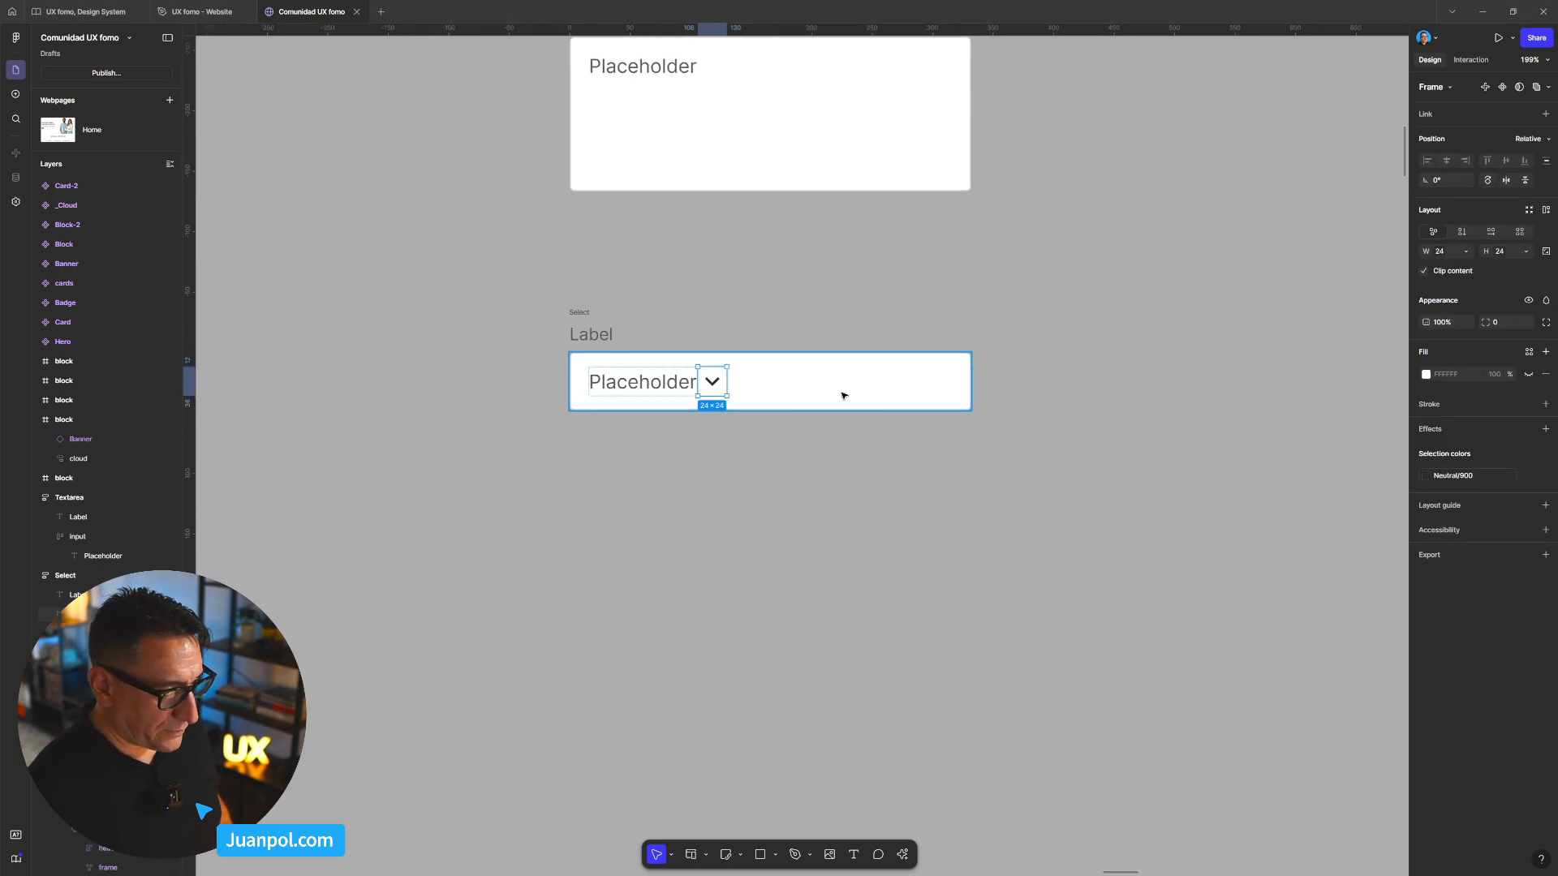
{"action": "left_click", "coordinate": [846, 396]}
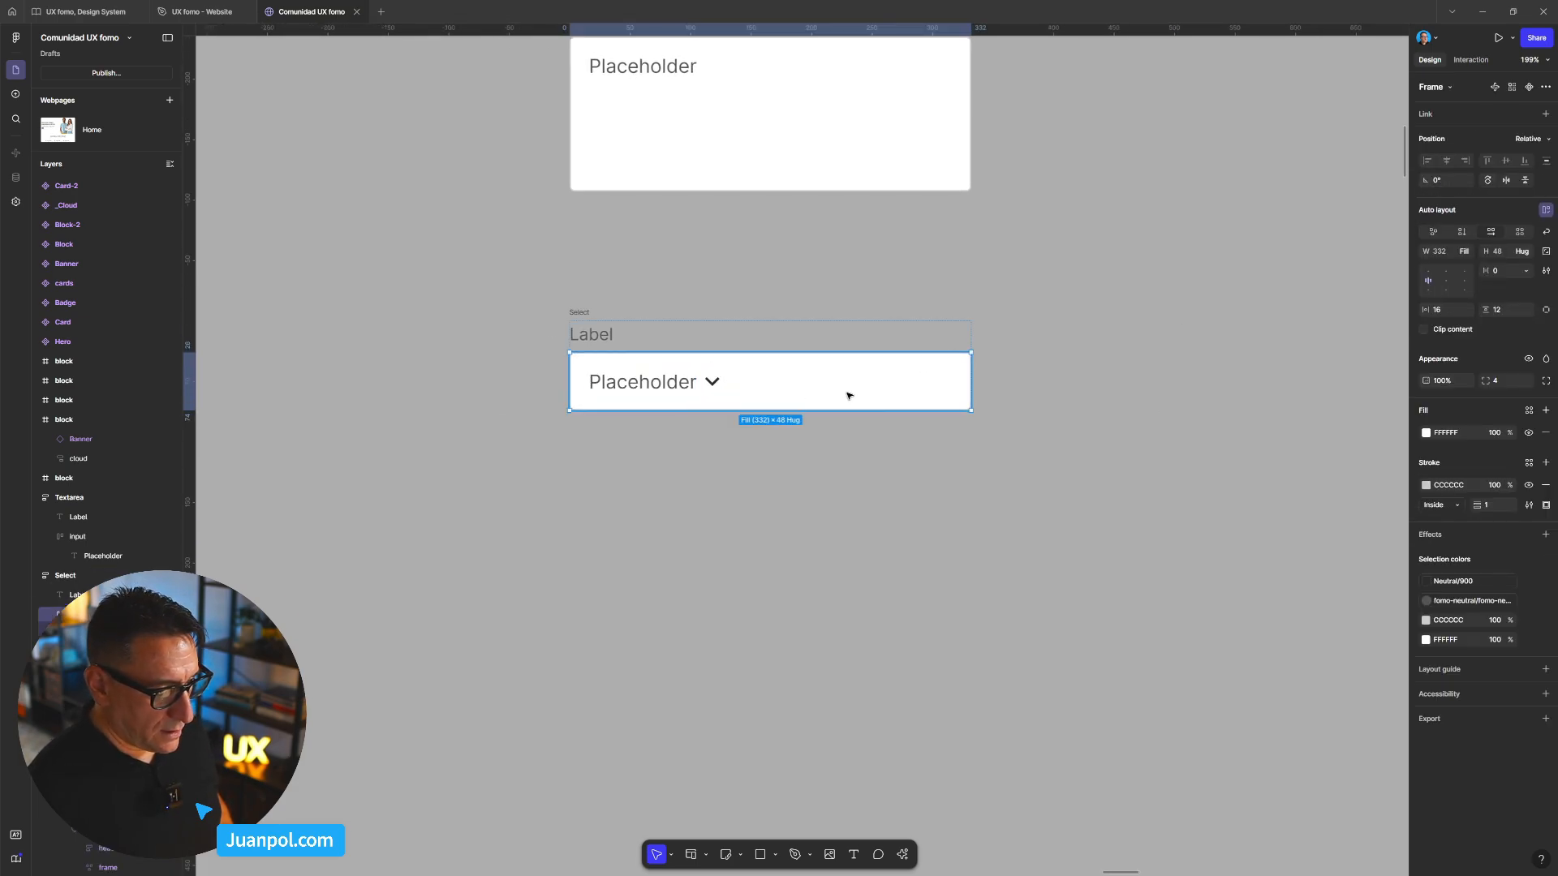
{"action": "double_click", "coordinate": [1426, 281]}
{"action": "left_click", "coordinate": [1123, 438]}
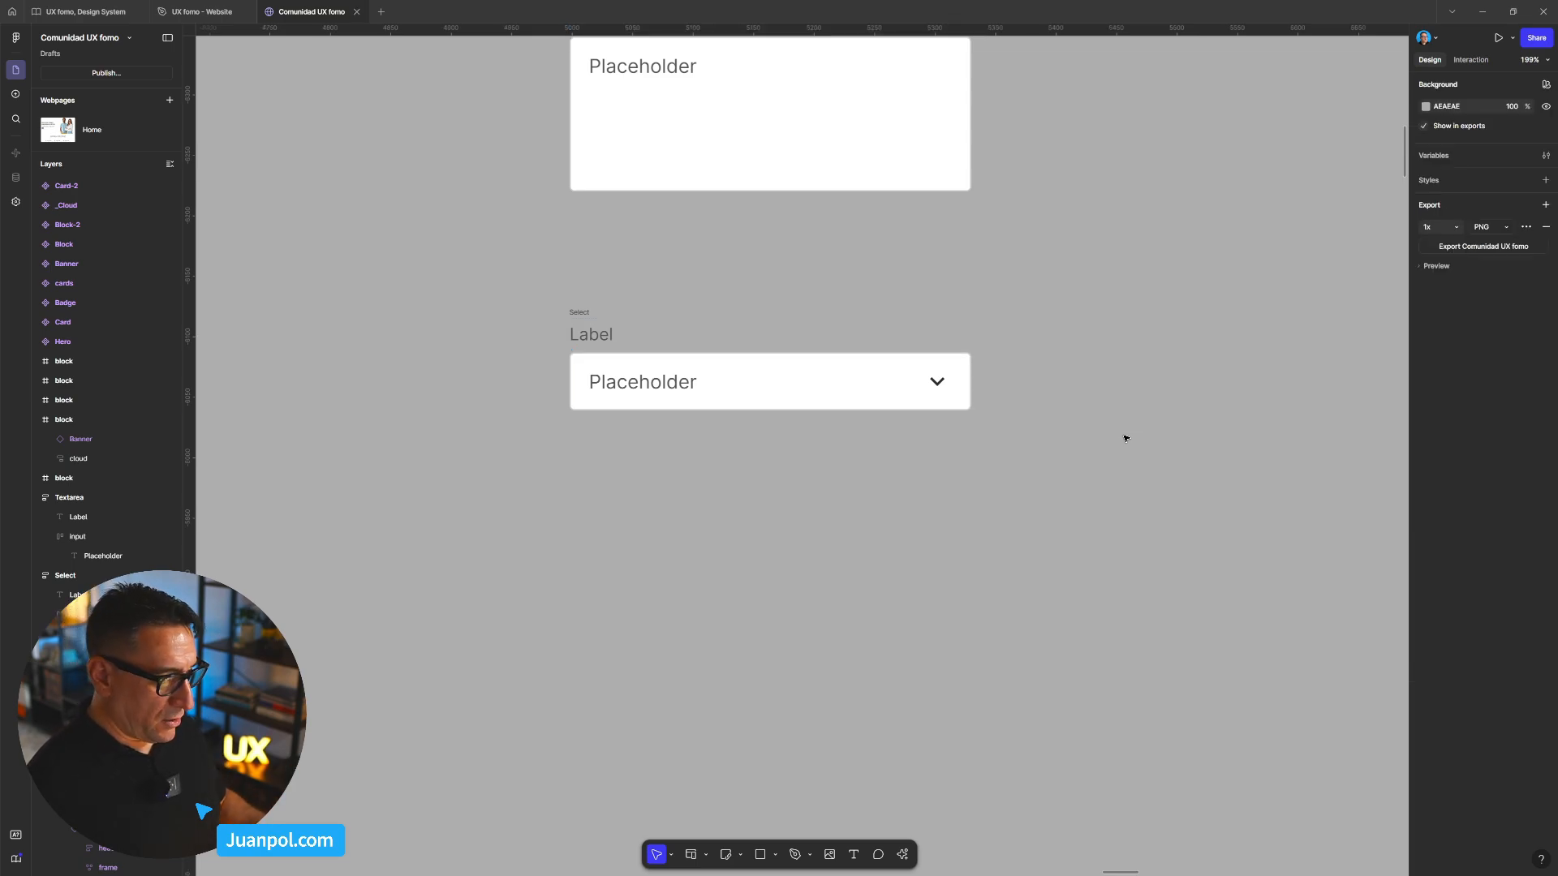
{"action": "scroll", "coordinate": [1124, 438], "scroll_direction": "down", "scroll_amount": 3}
{"action": "scroll", "coordinate": [887, 433], "scroll_direction": "up", "scroll_amount": 4}
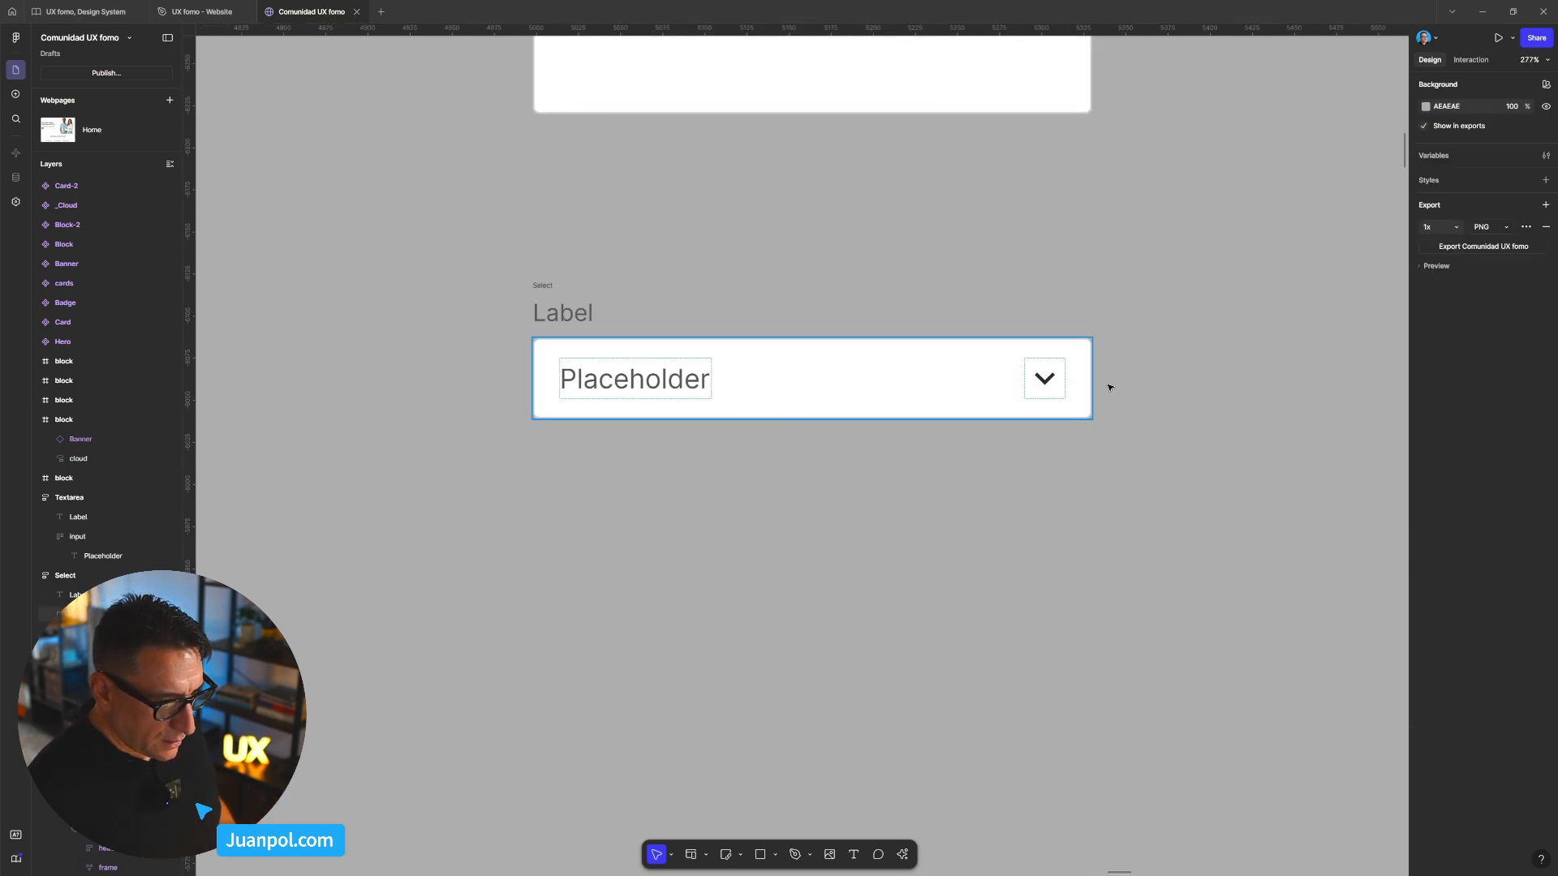
{"action": "scroll", "coordinate": [1110, 388], "scroll_direction": "down", "scroll_amount": 6}
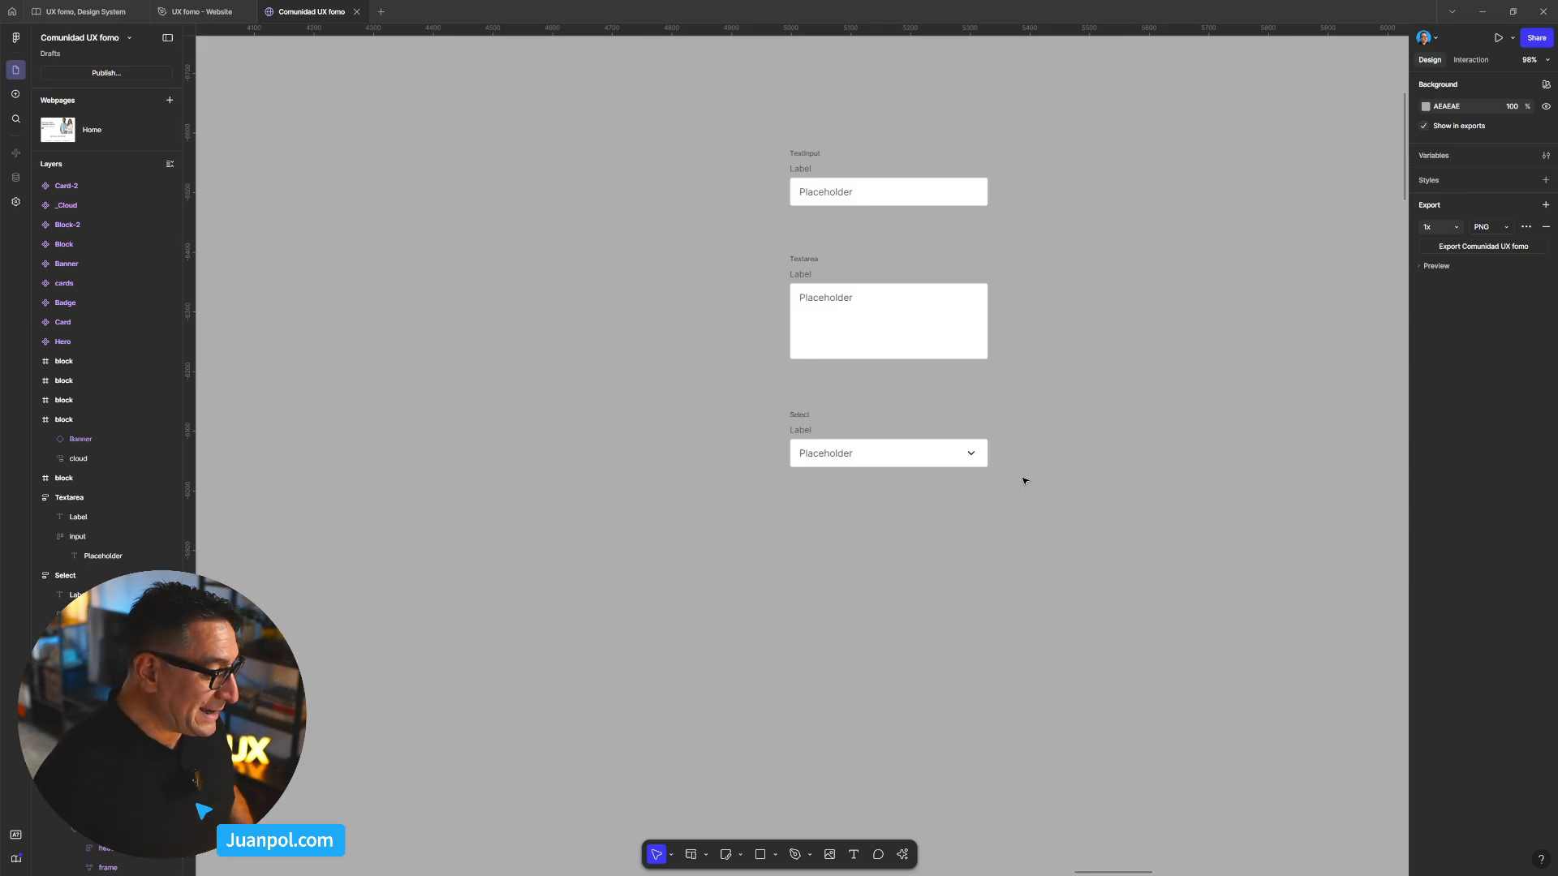
- On the Checkbox page of the UX fomo, Design System file, make a copy of the unselected checkbox and cut it
{"action": "left_click", "coordinate": [58, 12]}
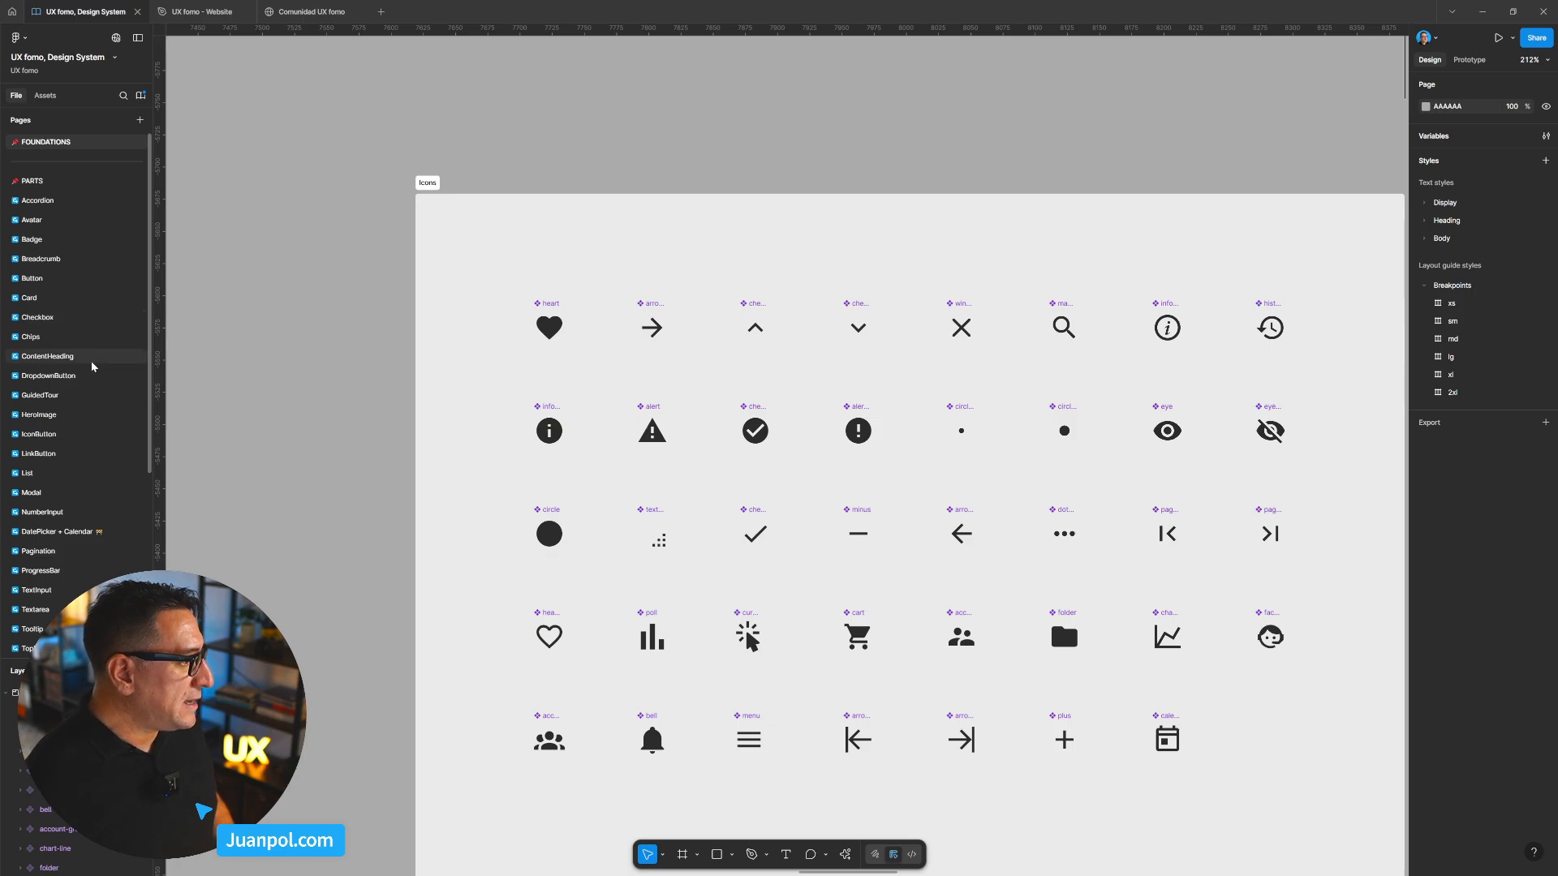
{"action": "left_click", "coordinate": [40, 320]}
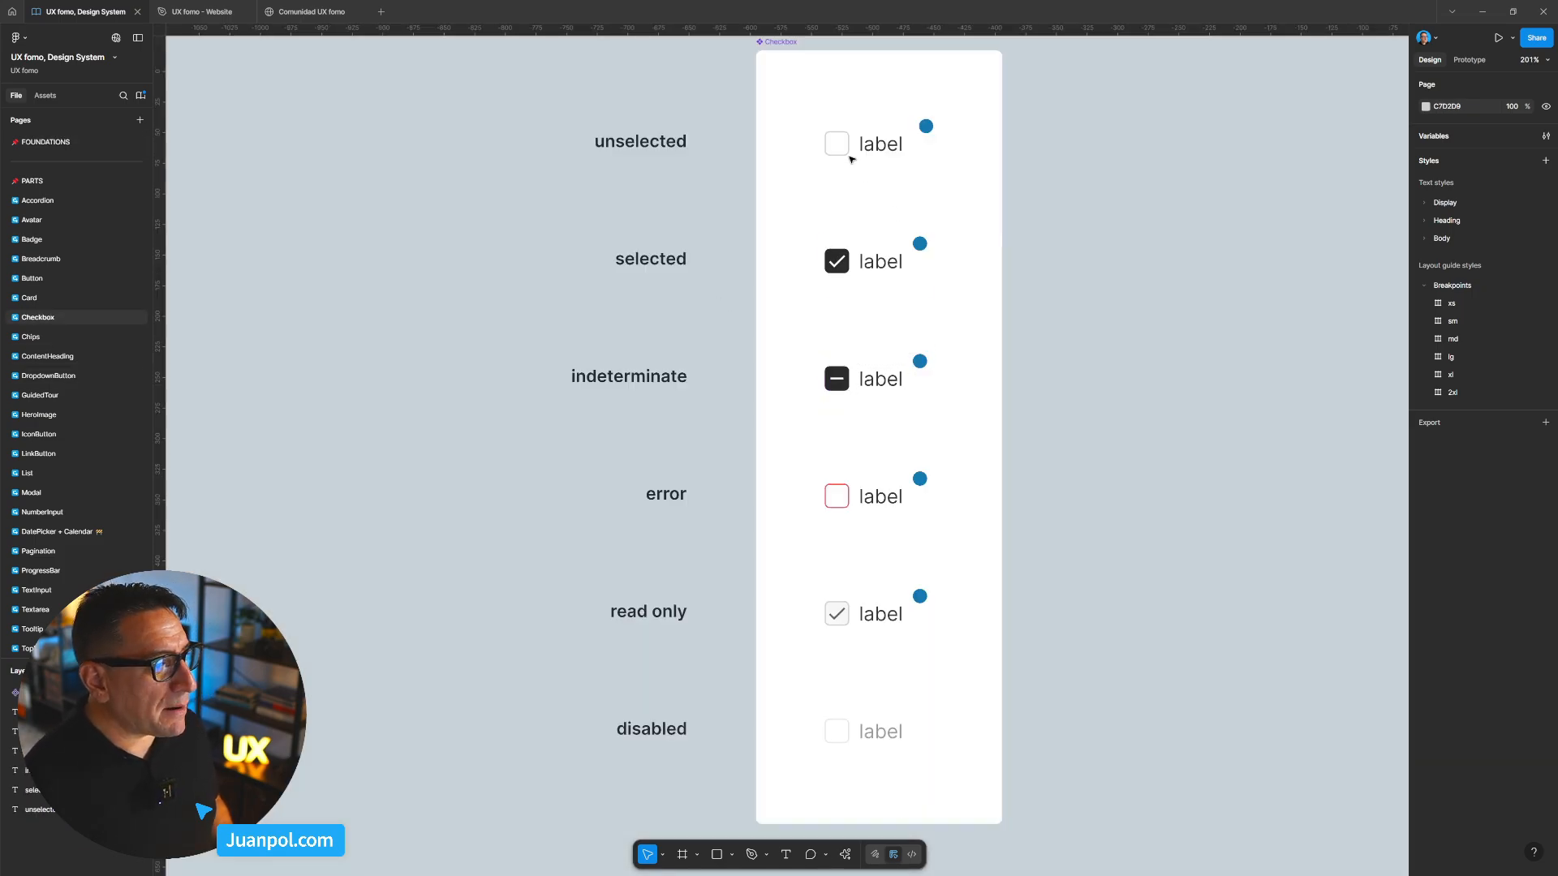
{"action": "left_click_drag", "start_coordinate": [878, 150], "coordinate": [1234, 316]}
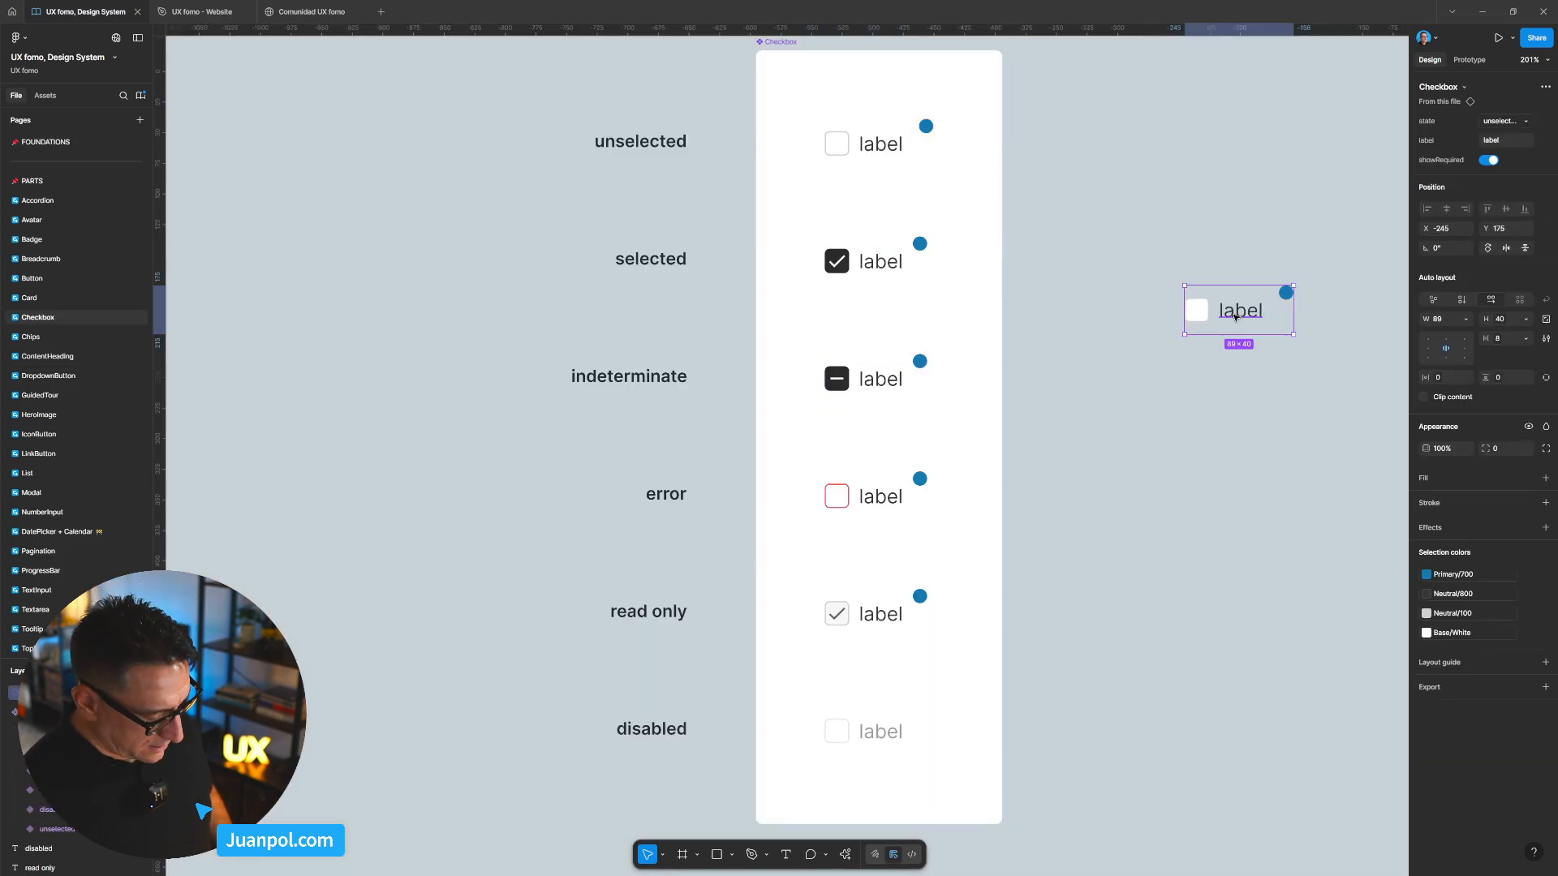
{"action": "key", "text": "Delete"}
- Paste the checkbox into the Comunidad UX fomo file, move it below the Select frame and detach its instance
{"action": "left_click", "coordinate": [308, 12]}
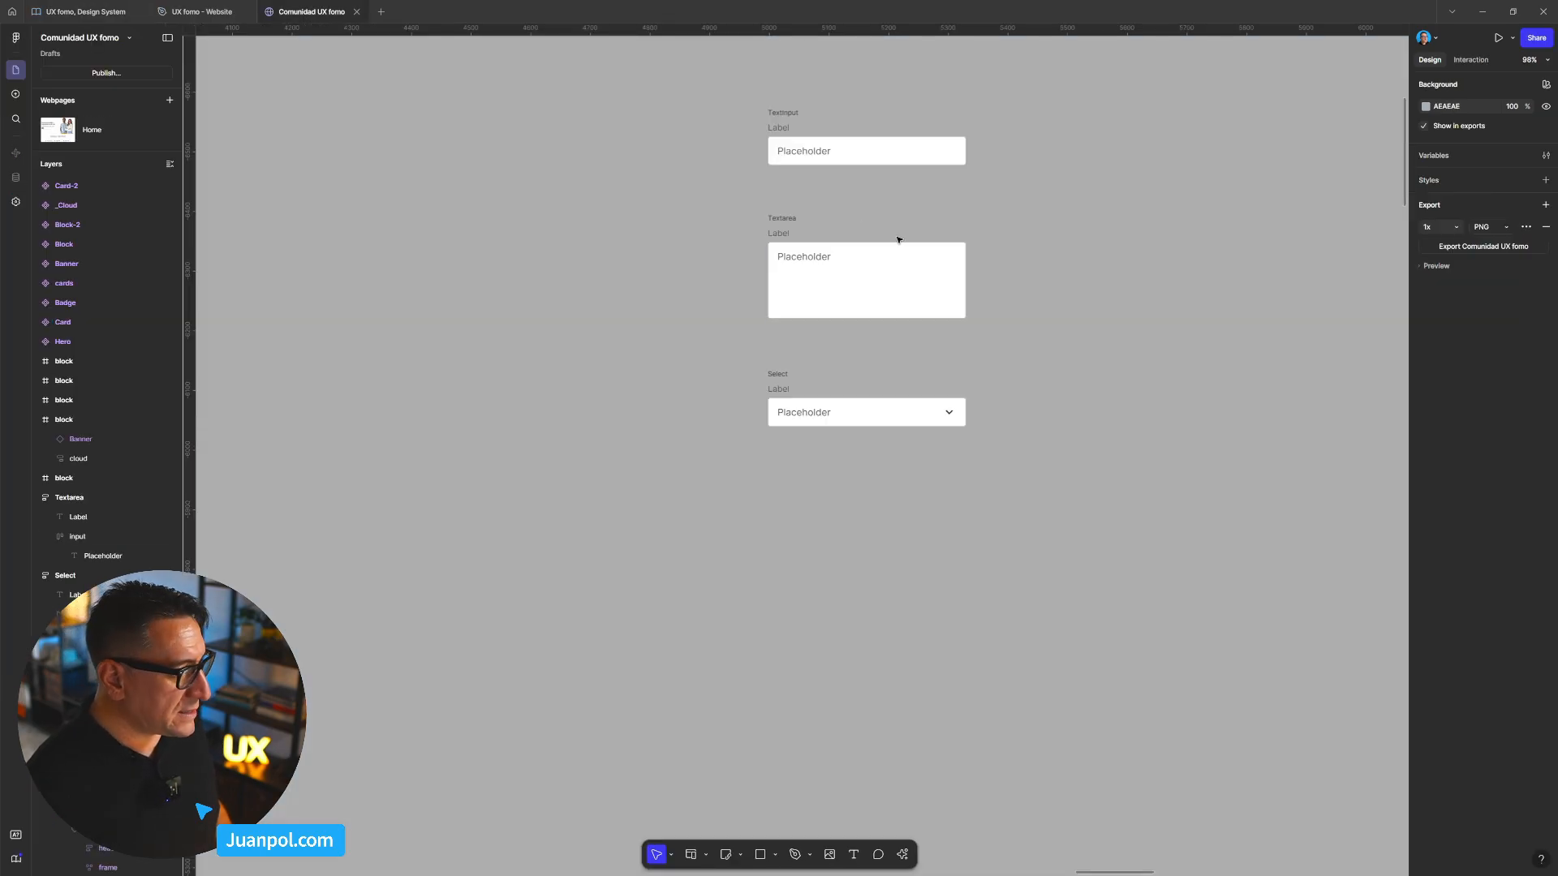
{"action": "key", "text": "ctrl+v"}
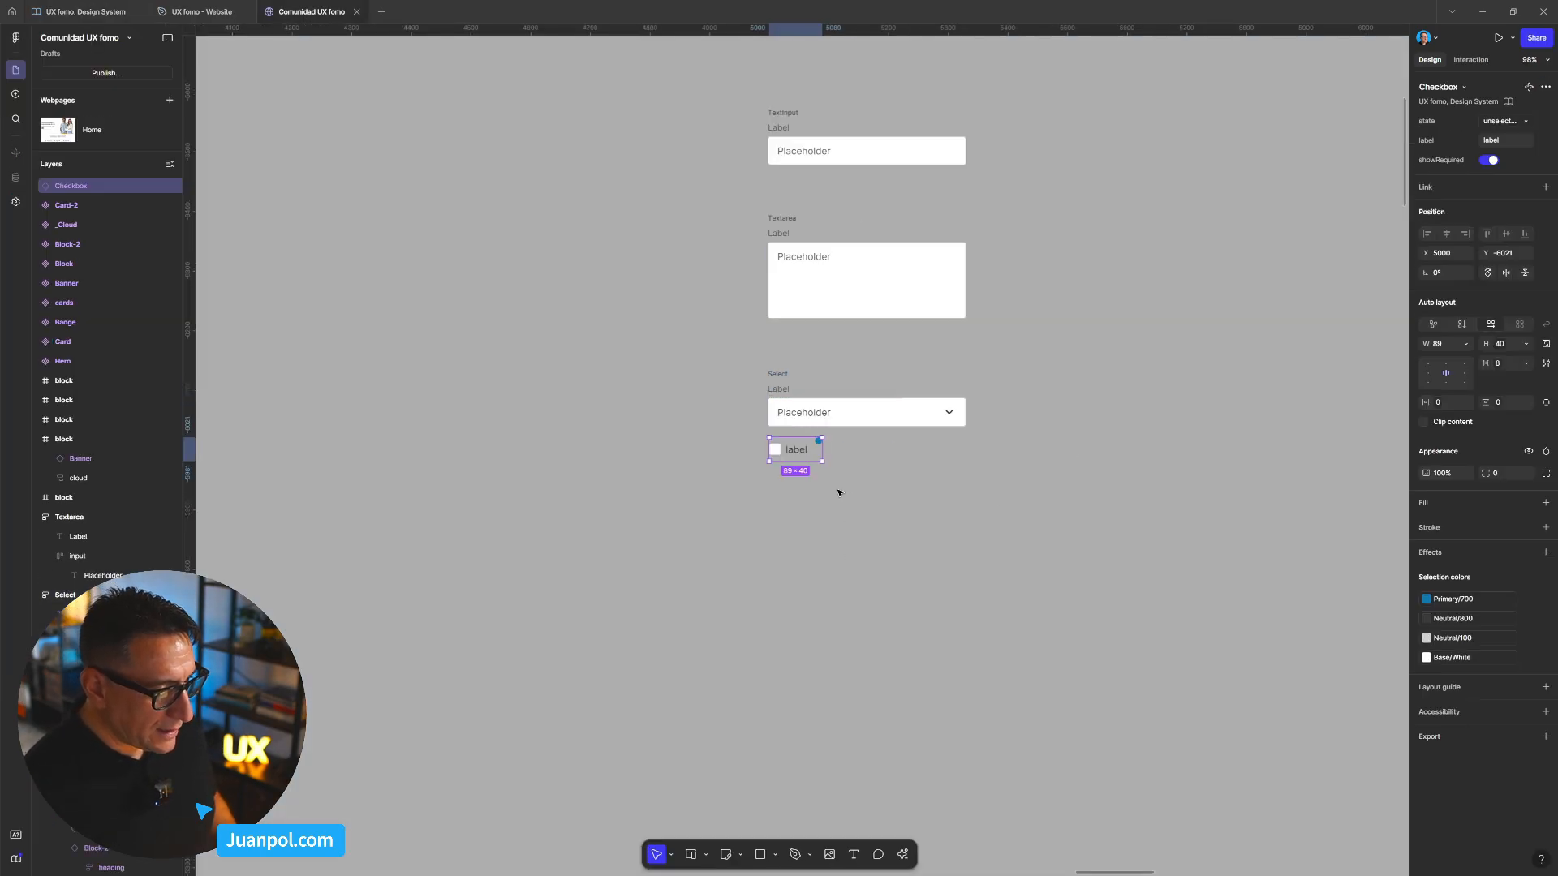
{"action": "scroll", "coordinate": [839, 471], "scroll_direction": "up", "scroll_amount": 3}
{"action": "left_click_drag", "start_coordinate": [783, 443], "coordinate": [805, 496]}
{"action": "right_click", "coordinate": [790, 498]}
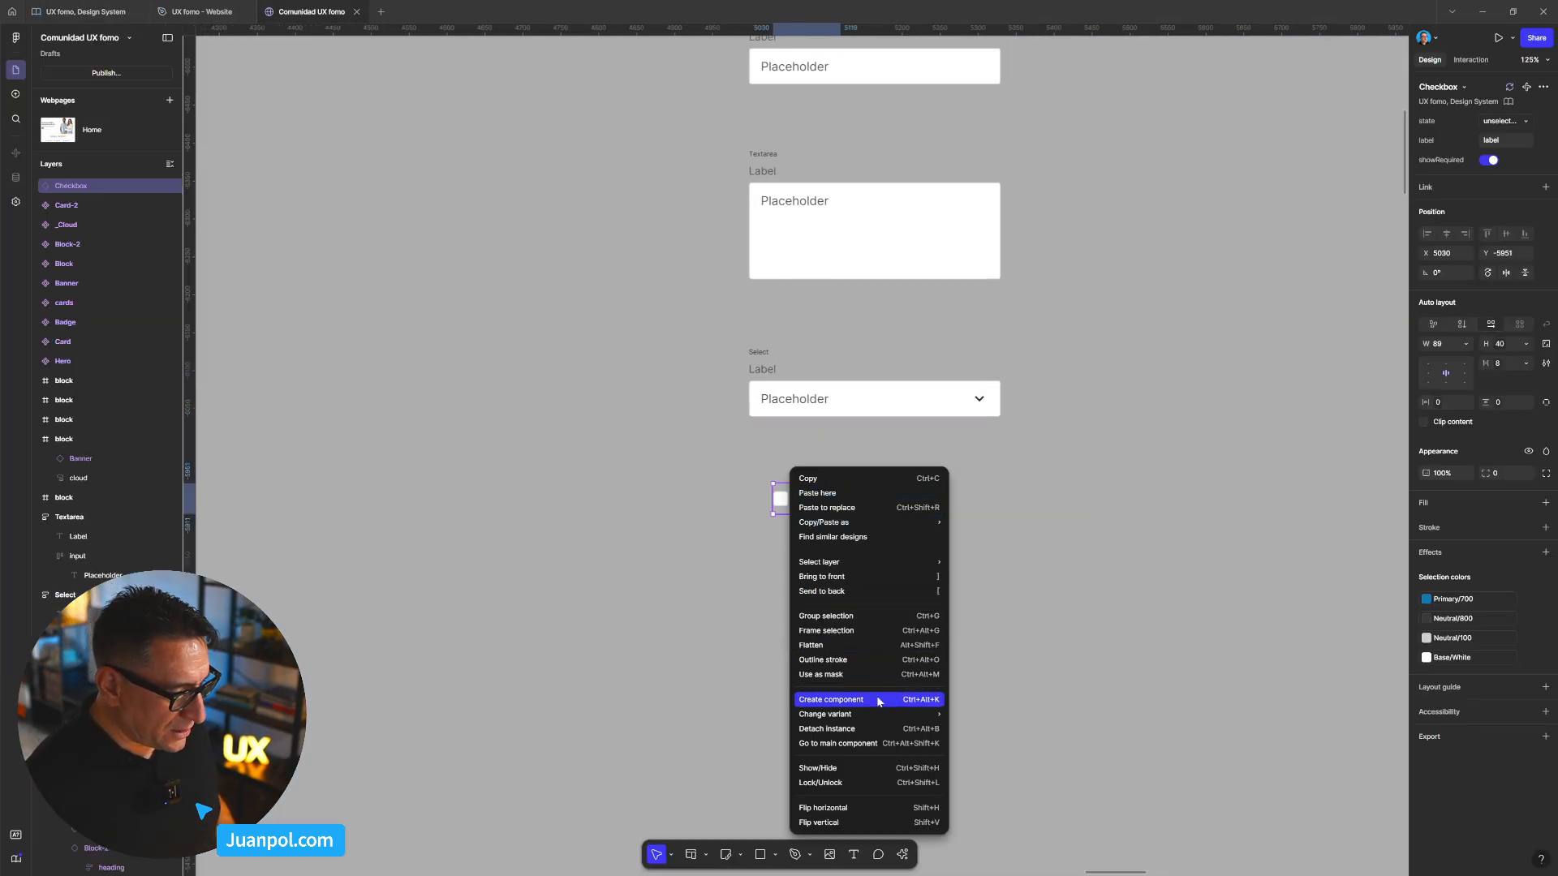
{"action": "left_click", "coordinate": [866, 727]}
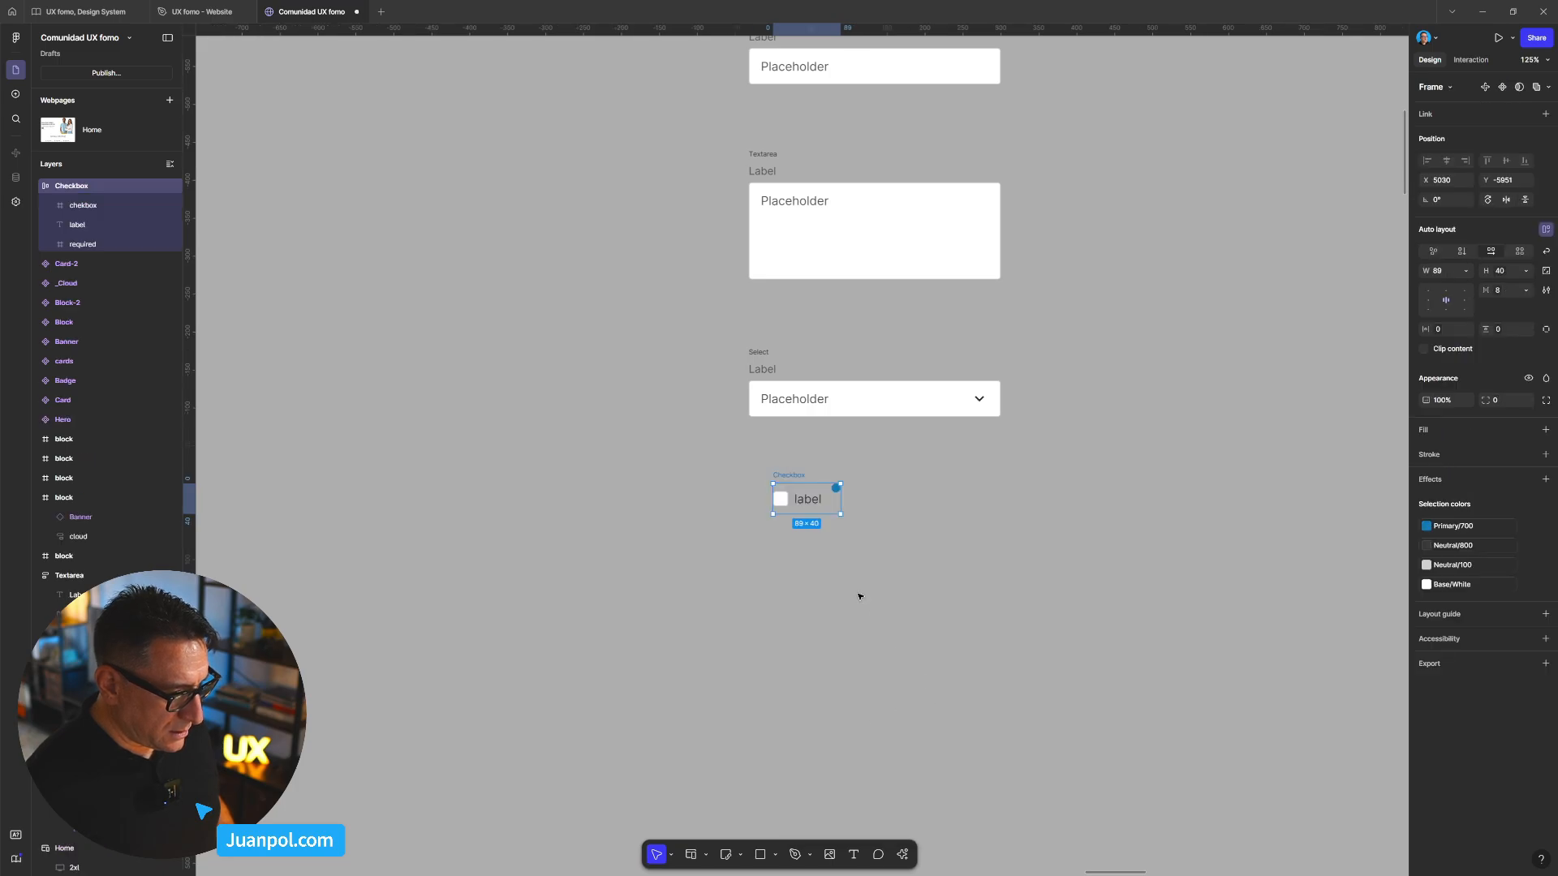
{"action": "left_click", "coordinate": [827, 556]}
- Delete the required indicator from the Checkbox frame, keeping only the box and its label
{"action": "scroll", "coordinate": [827, 556], "scroll_direction": "up", "scroll_amount": 4}
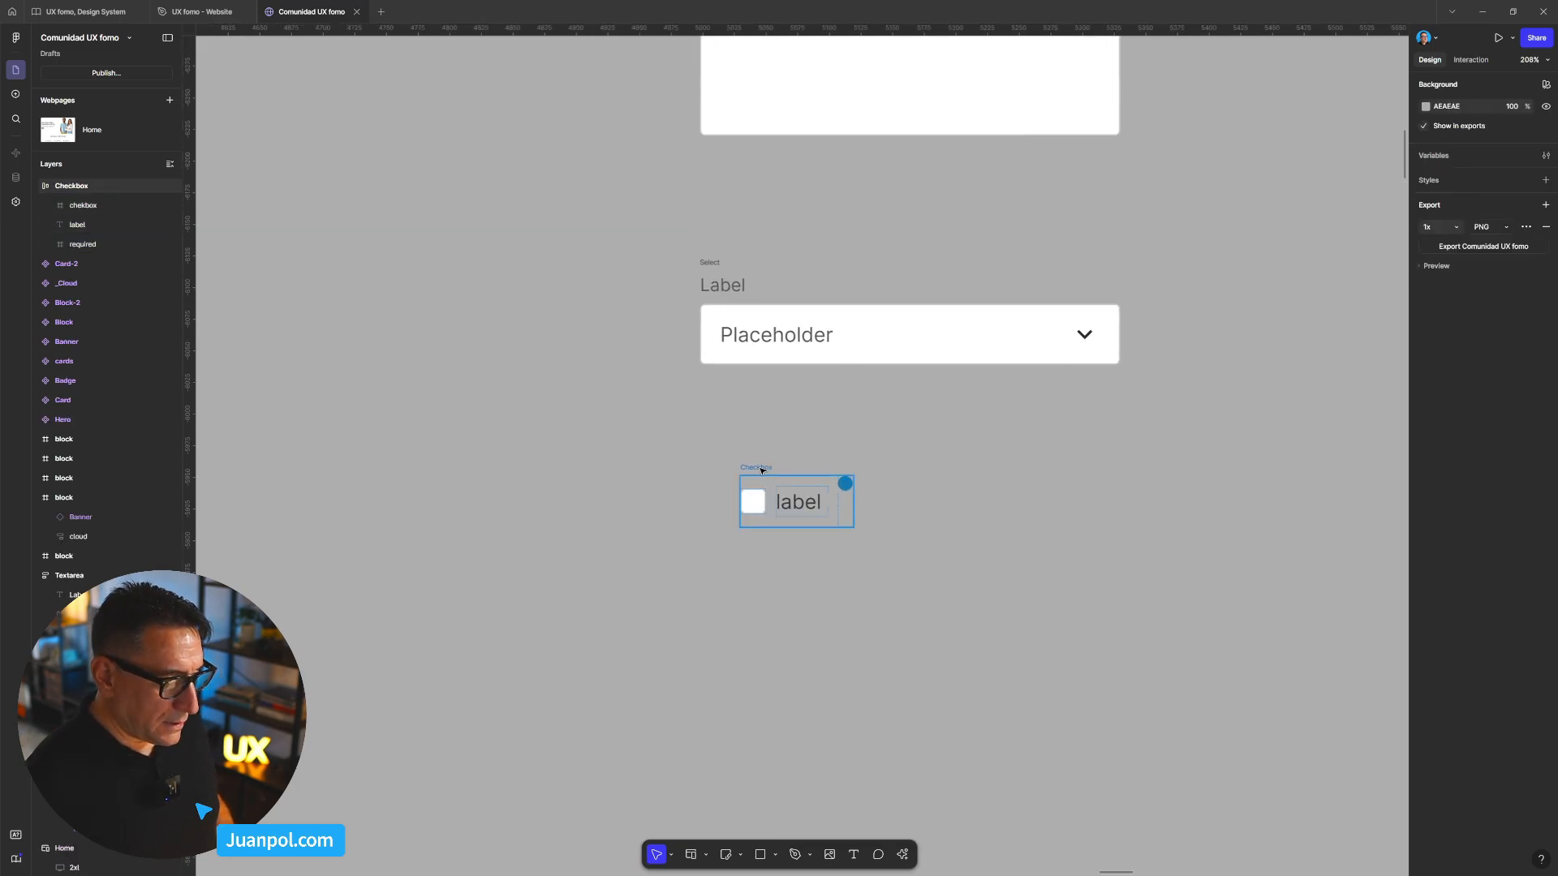
{"action": "left_click", "coordinate": [762, 470]}
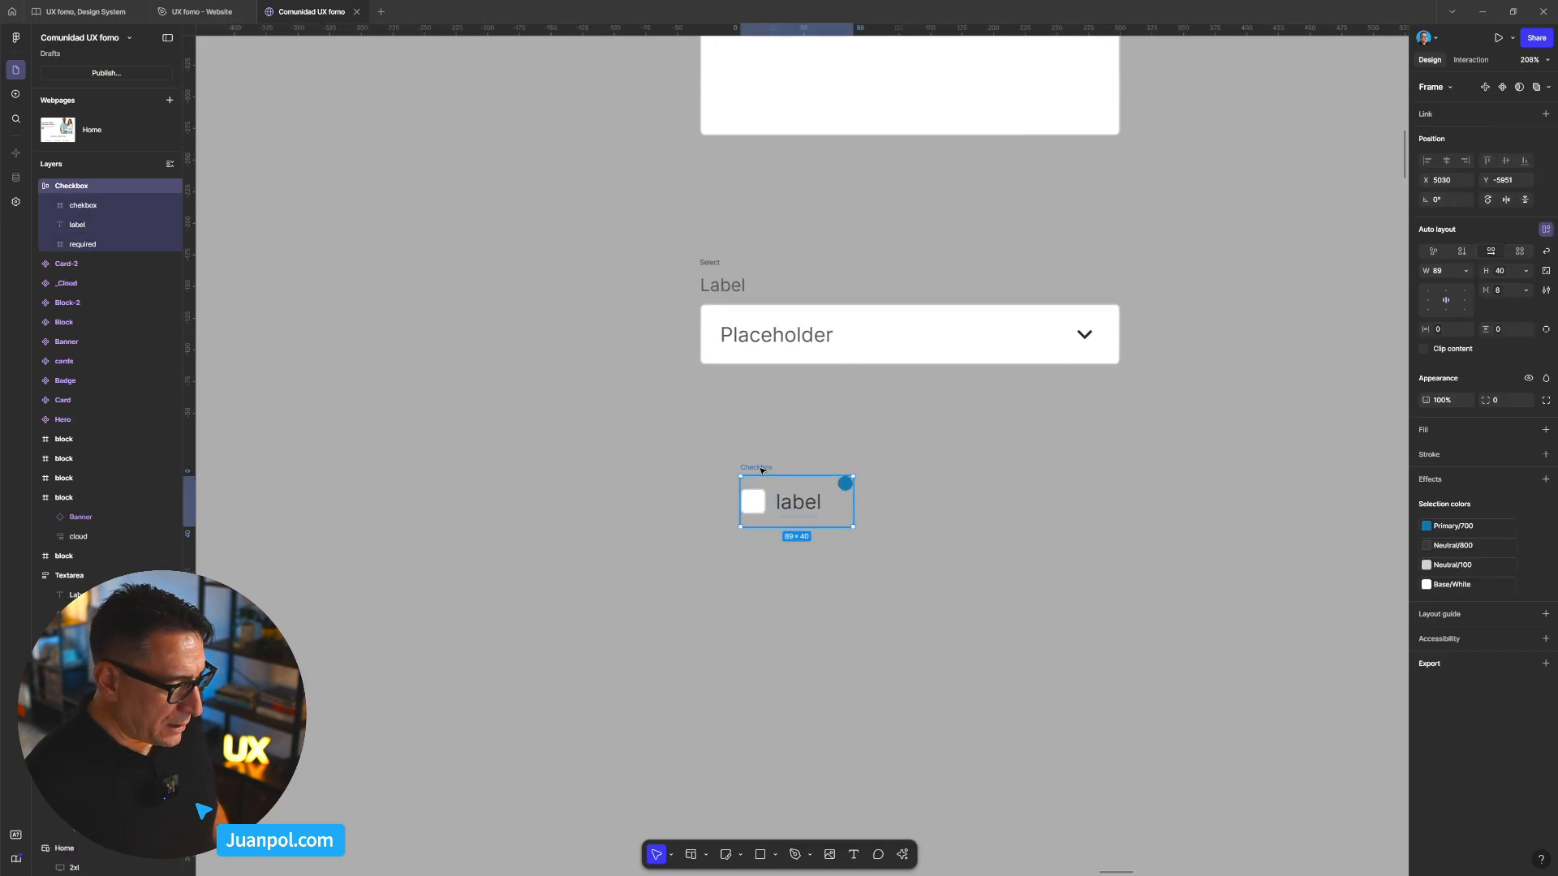
{"action": "left_click", "coordinate": [91, 245]}
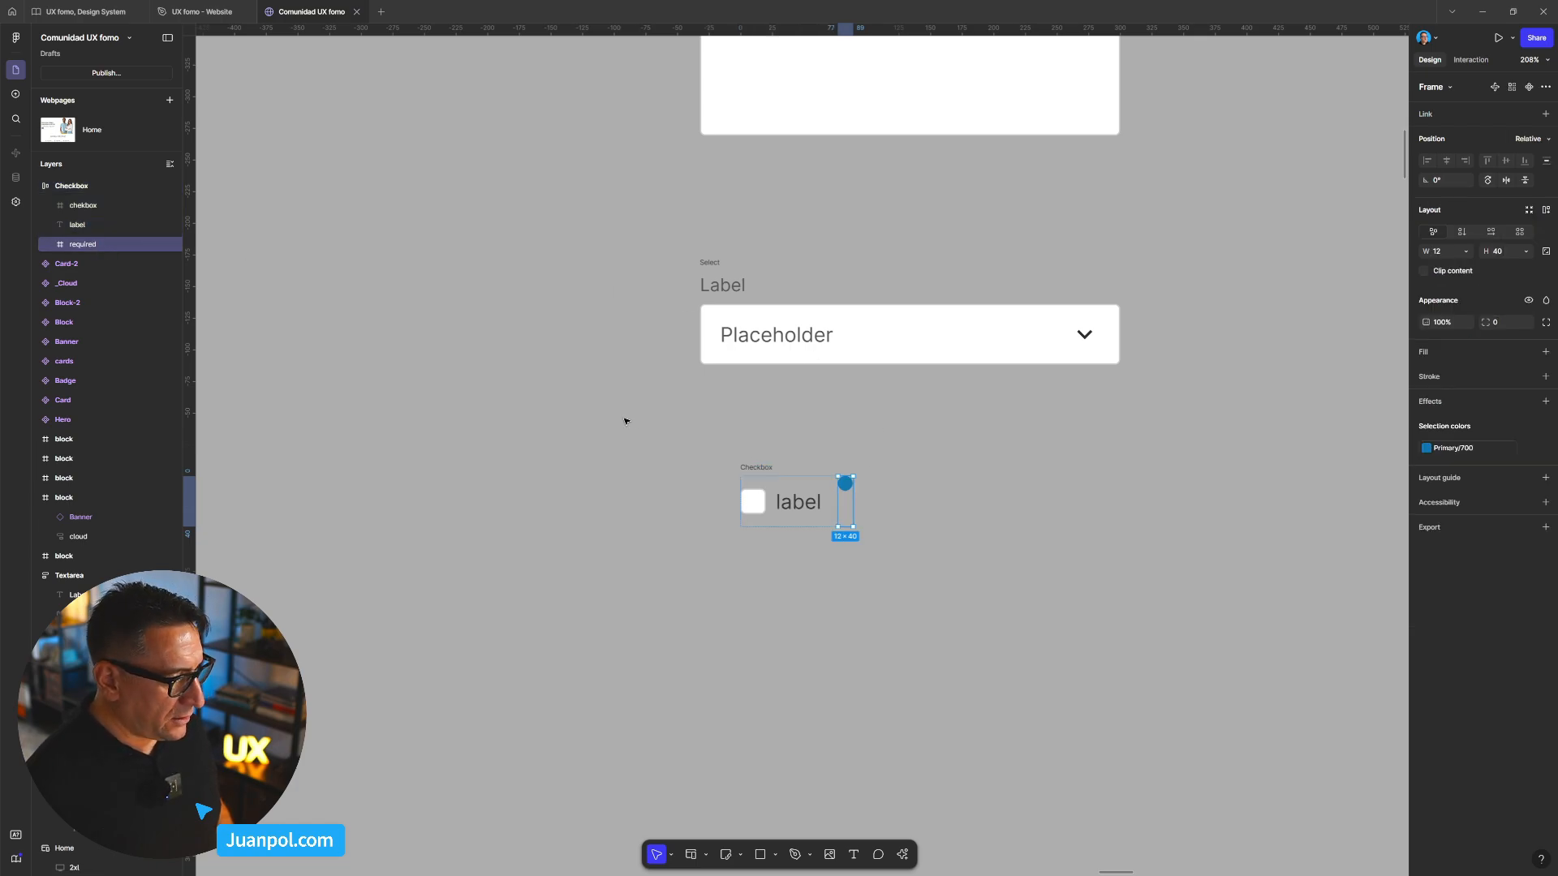
{"action": "key", "text": "Delete"}
{"action": "left_click", "coordinate": [791, 508]}
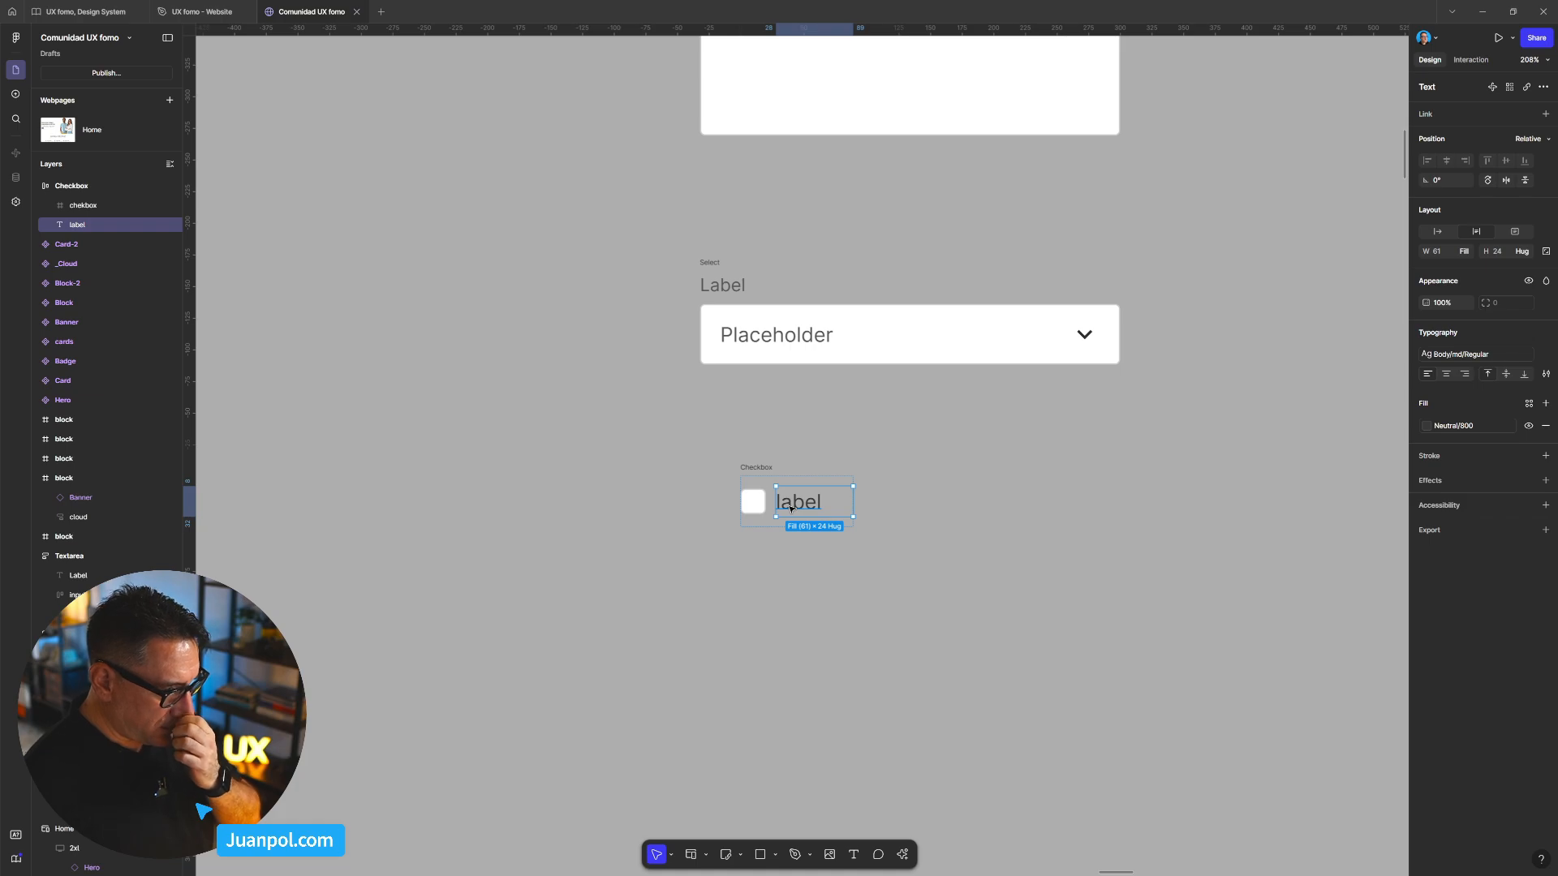
{"action": "left_click", "coordinate": [852, 445]}
{"action": "left_click", "coordinate": [756, 467]}
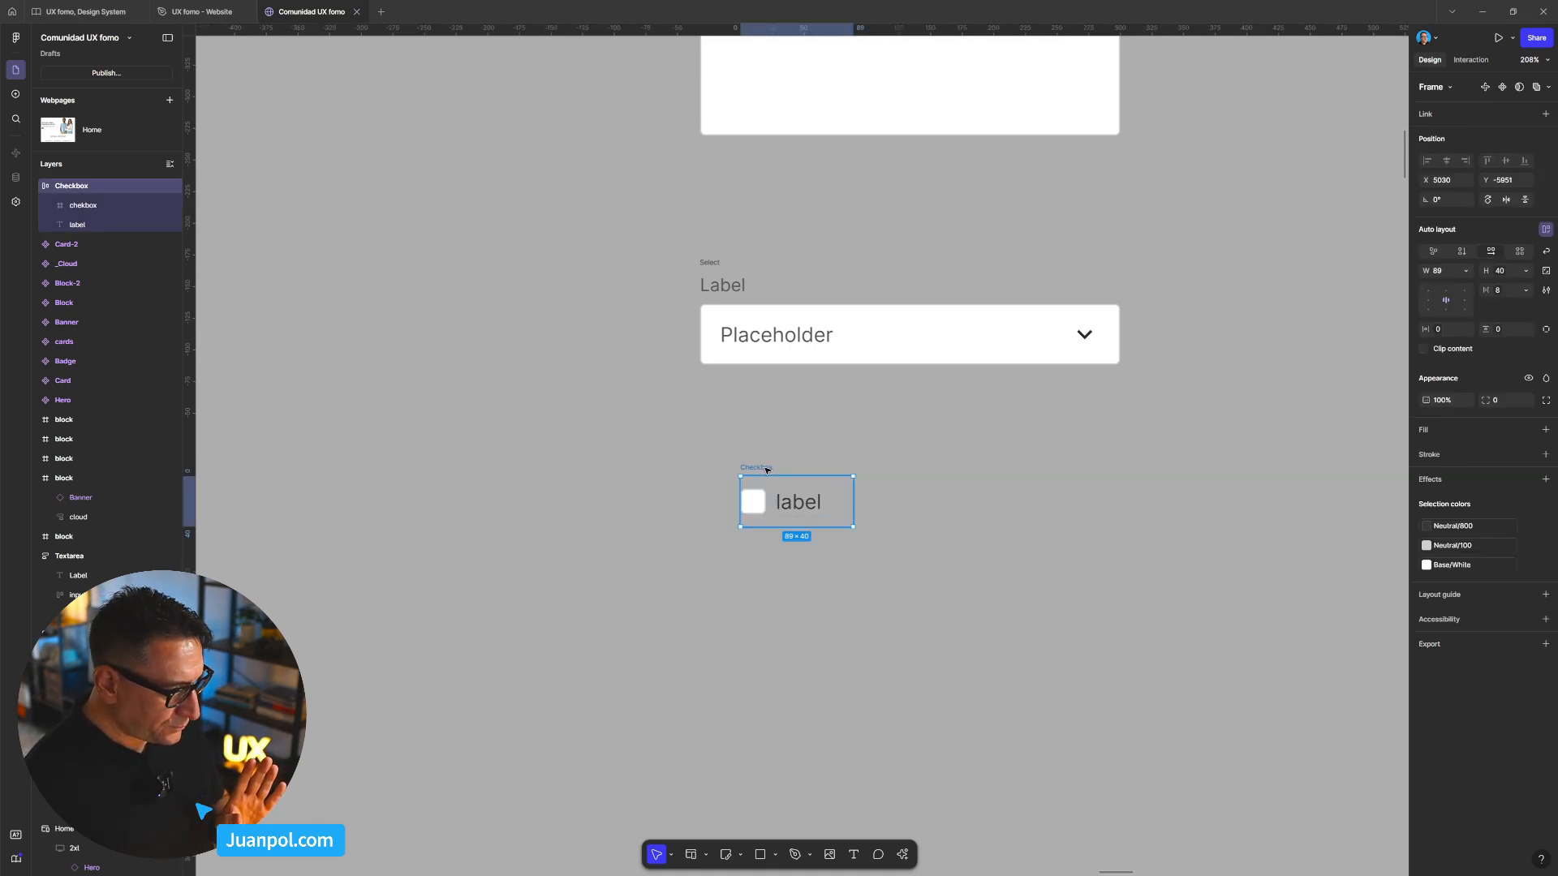
- Try a longer dummy text in the Checkbox's label and widen the Checkbox frame to 237
{"action": "double_click", "coordinate": [809, 510]}
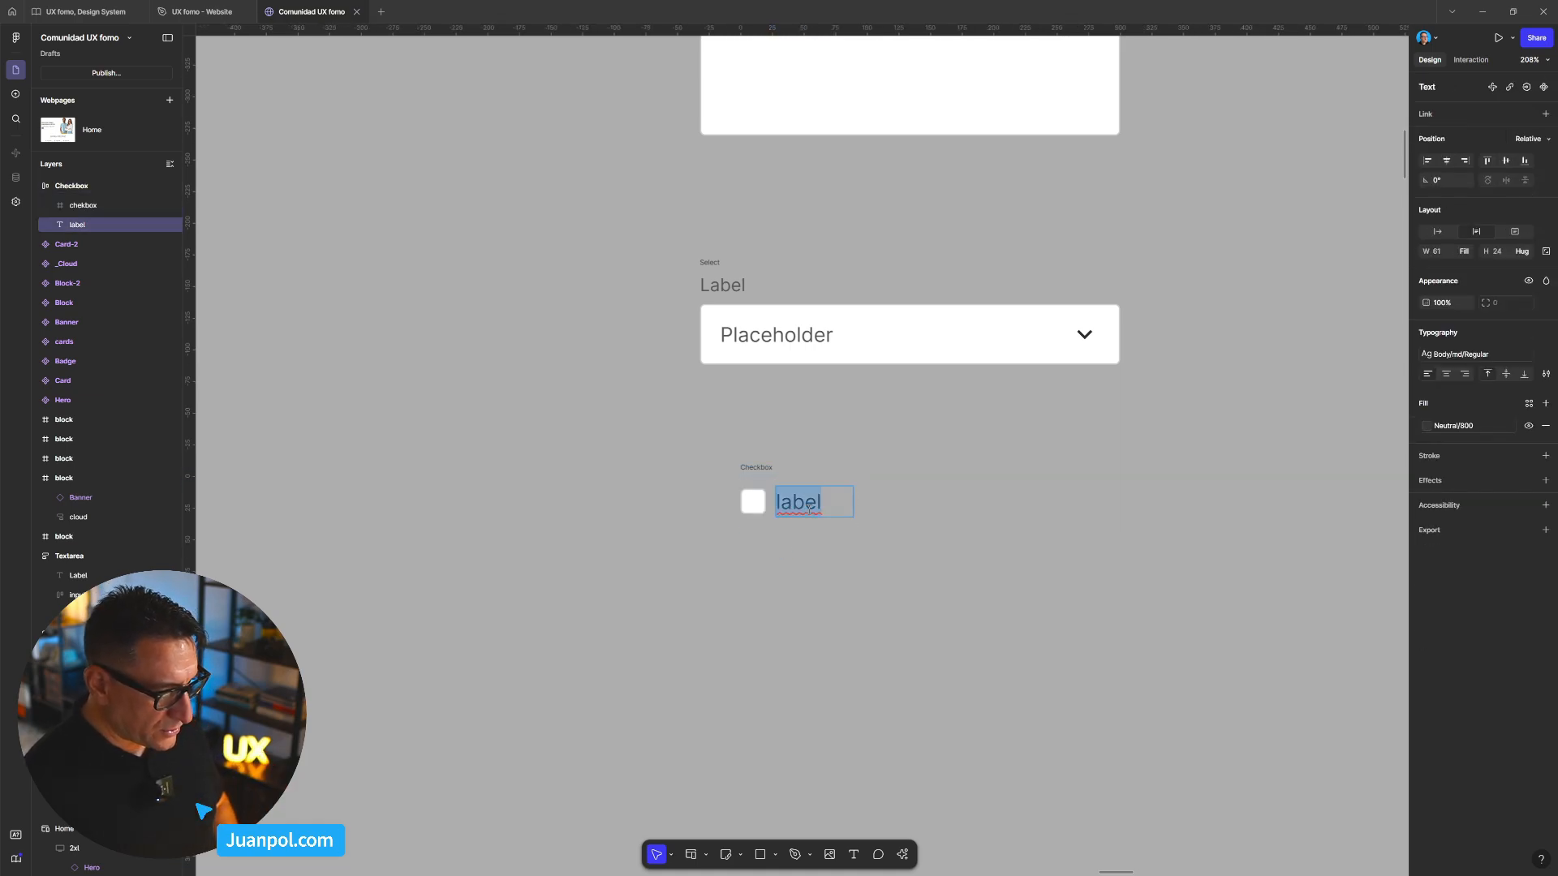
{"action": "type", "text": "fdsg fd gfd g dg dsf g"}
{"action": "left_click", "coordinate": [756, 467]}
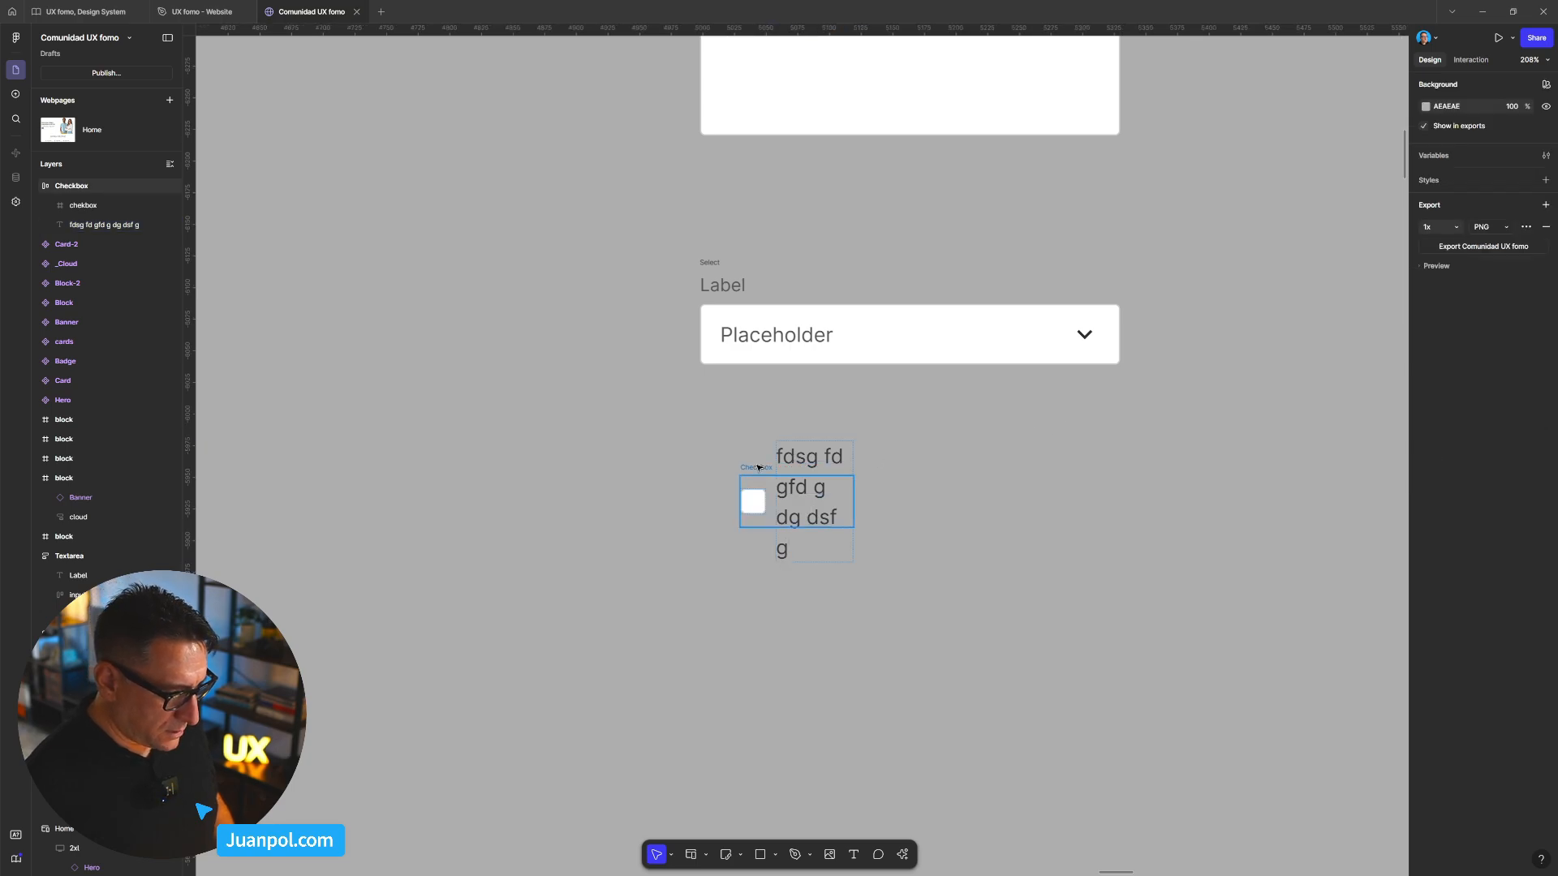
{"action": "left_click_drag", "start_coordinate": [853, 501], "coordinate": [1040, 503]}
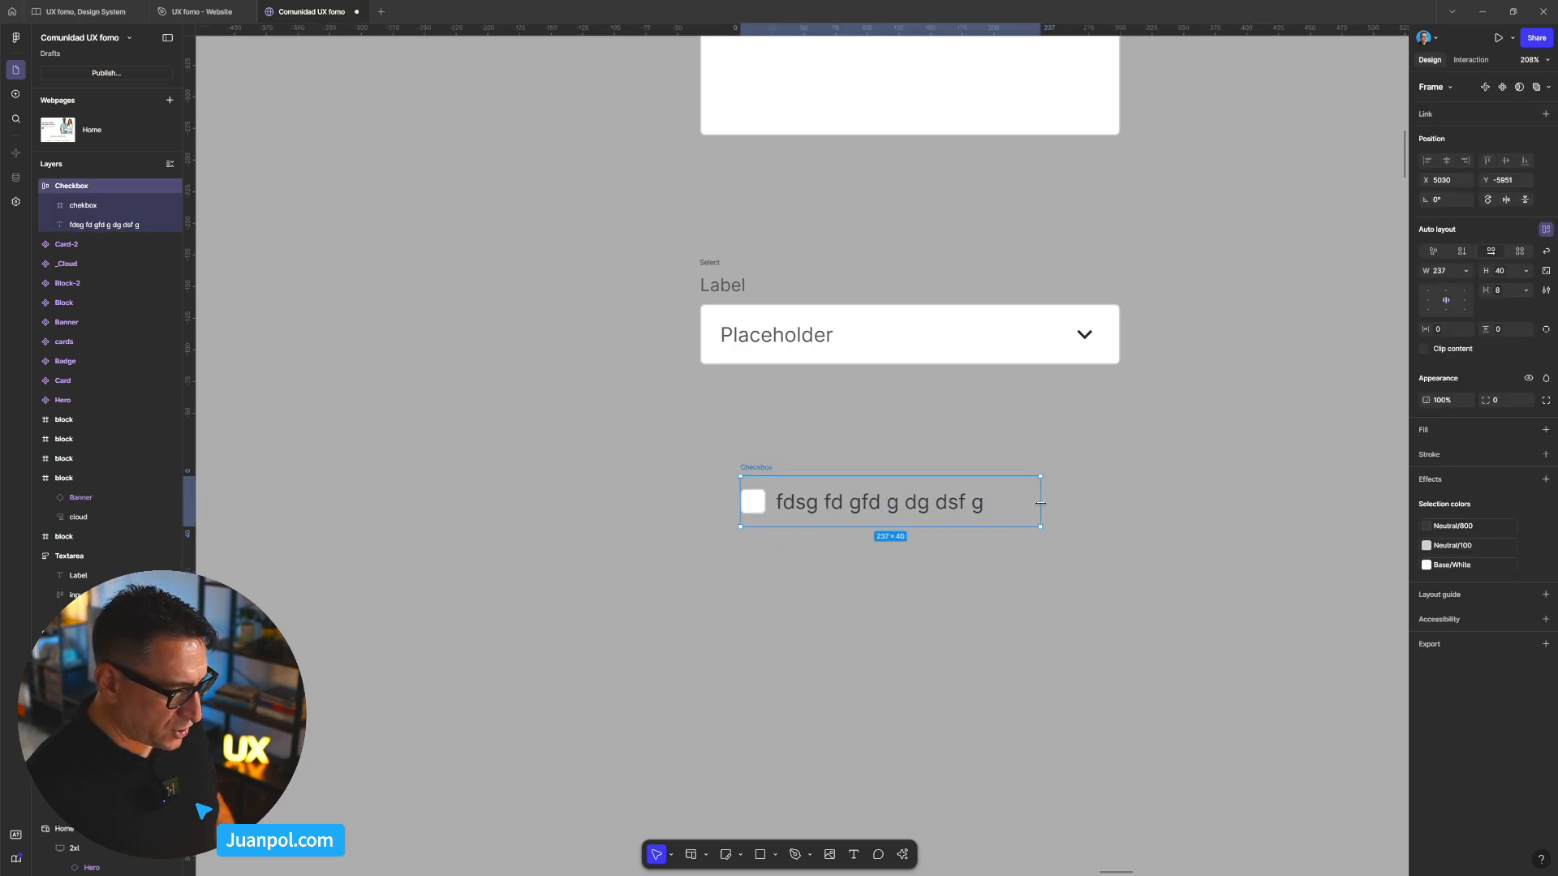
- Undo the Checkbox's trial widening and its dummy label text
{"action": "key", "text": "ctrl+z"}
{"action": "key", "text": "ctrl+z"}
{"action": "key", "text": "ctrl+z"}
{"action": "key", "text": "ctrl+z"}
{"action": "key", "text": "ctrl+z"}
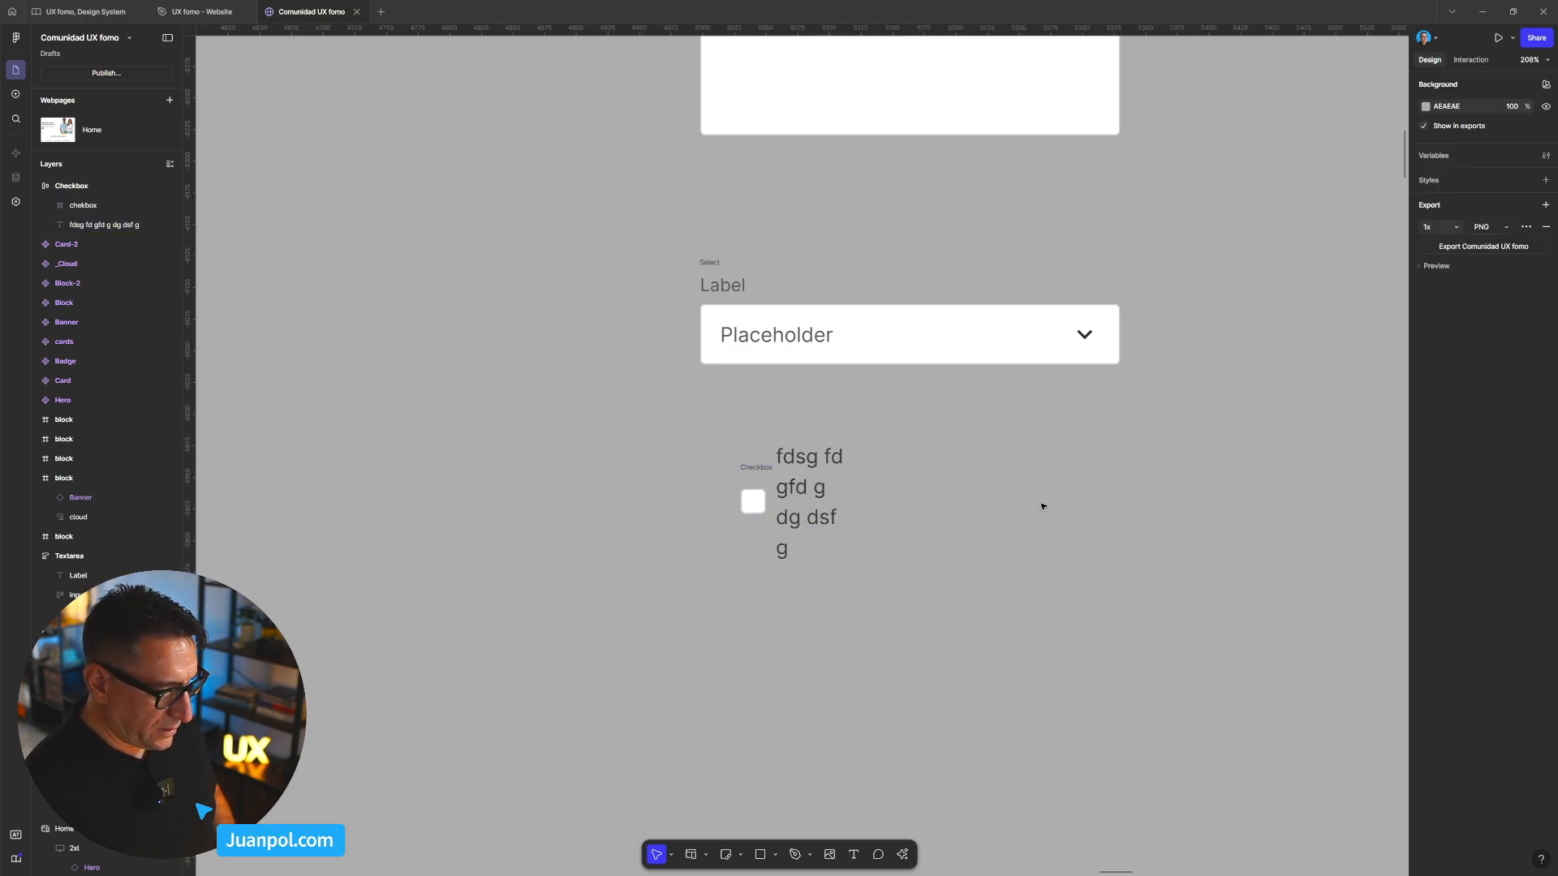
{"action": "left_click", "coordinate": [1018, 543]}
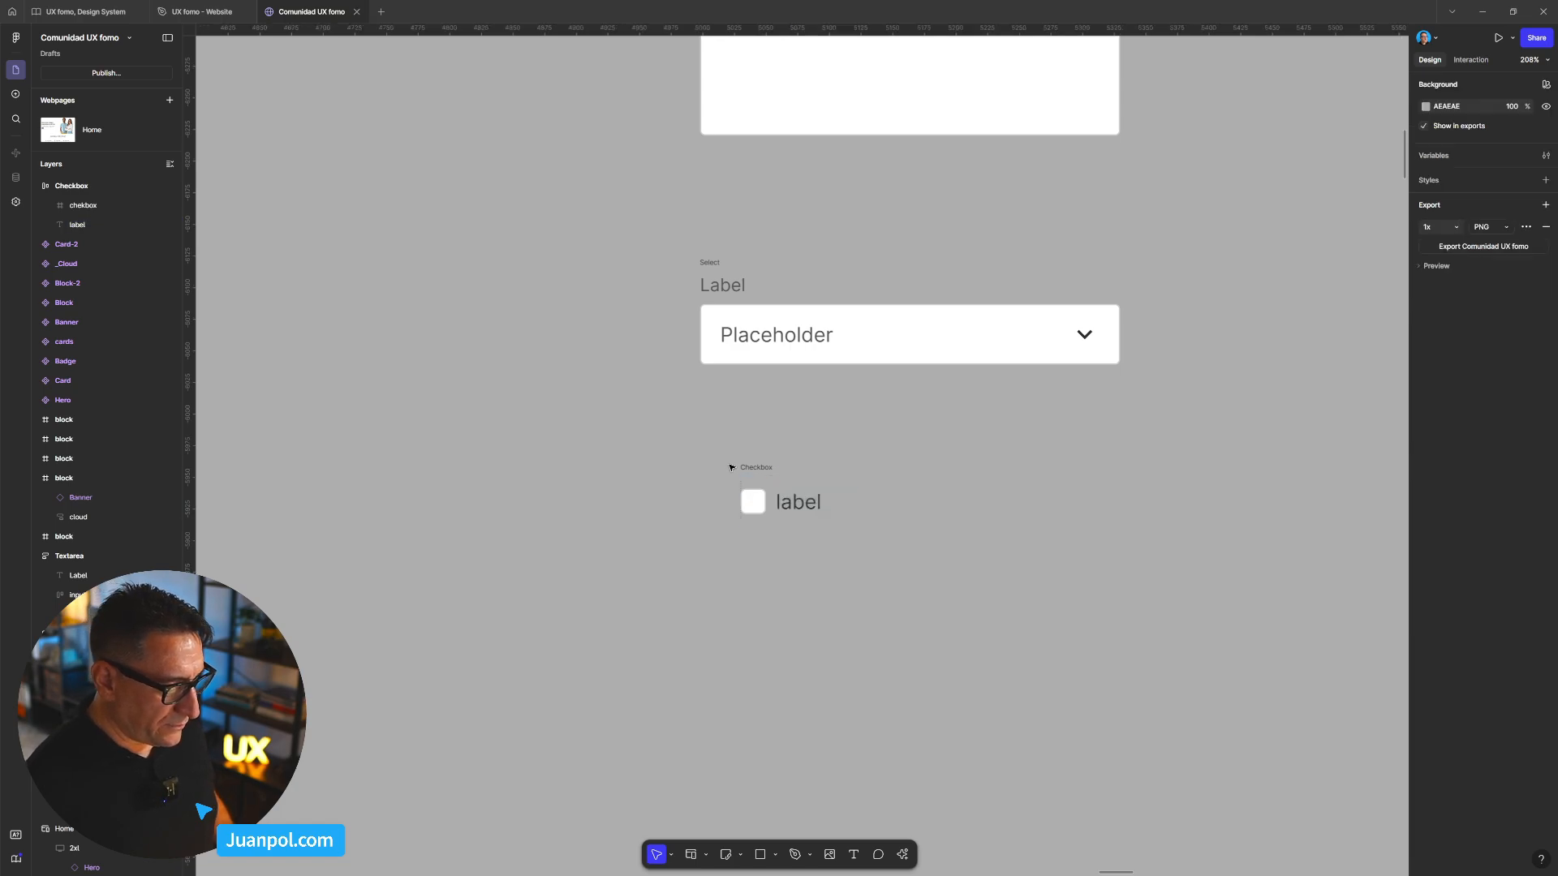
- Move the Checkbox frame below the Select, aligning its left edge with the other form fields
{"action": "left_click_drag", "start_coordinate": [751, 470], "coordinate": [711, 500]}
{"action": "scroll", "coordinate": [714, 498], "scroll_direction": "down", "scroll_amount": 5}
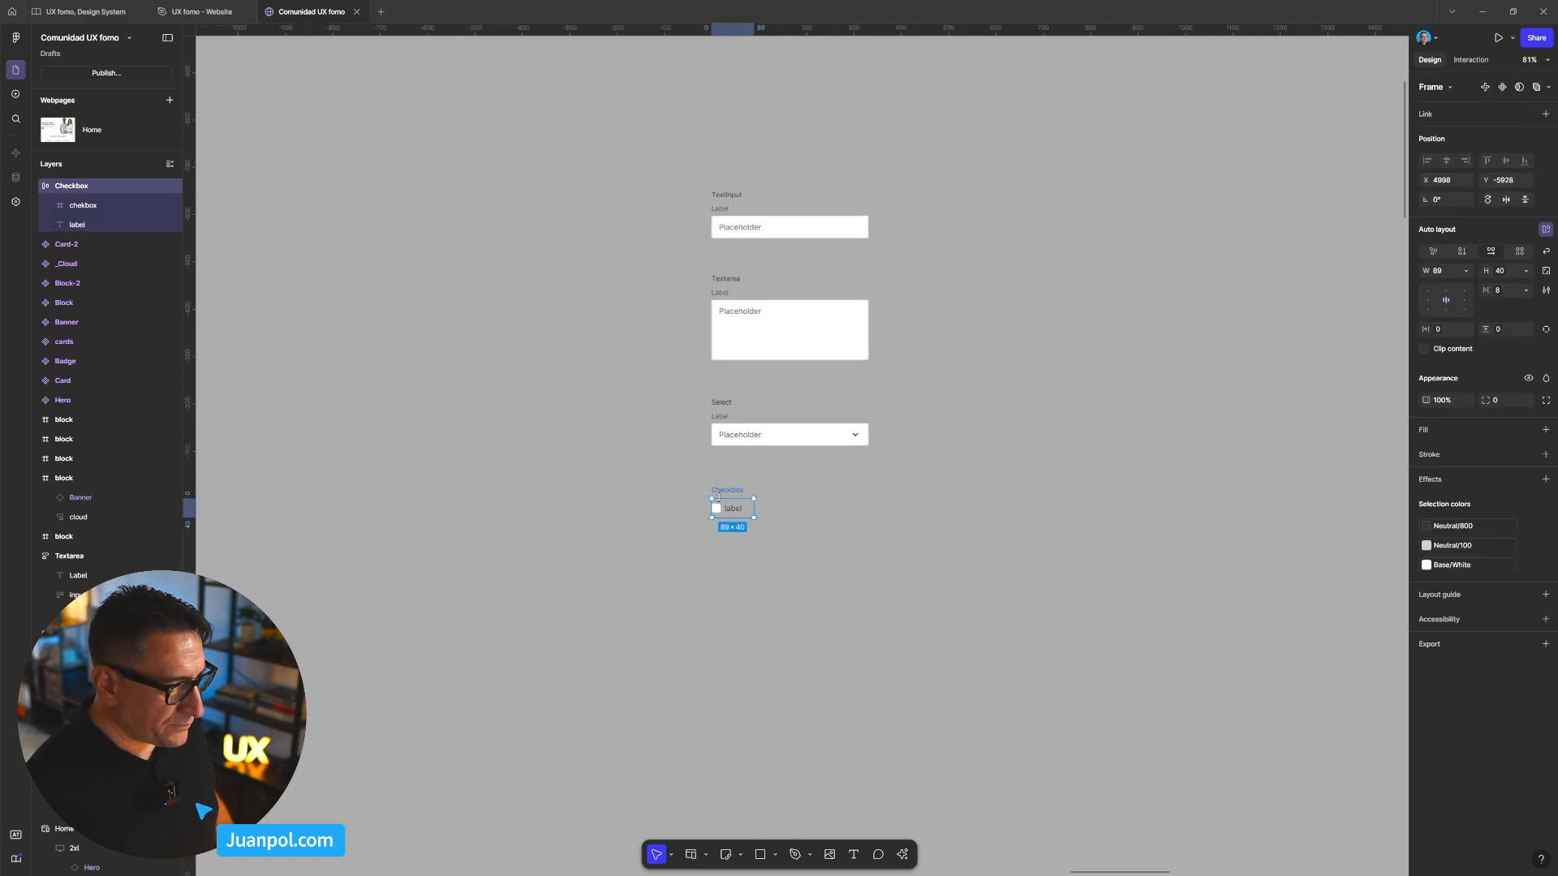
{"action": "left_click", "coordinate": [1020, 410]}
{"action": "left_click_drag", "start_coordinate": [1025, 411], "coordinate": [1020, 352]}
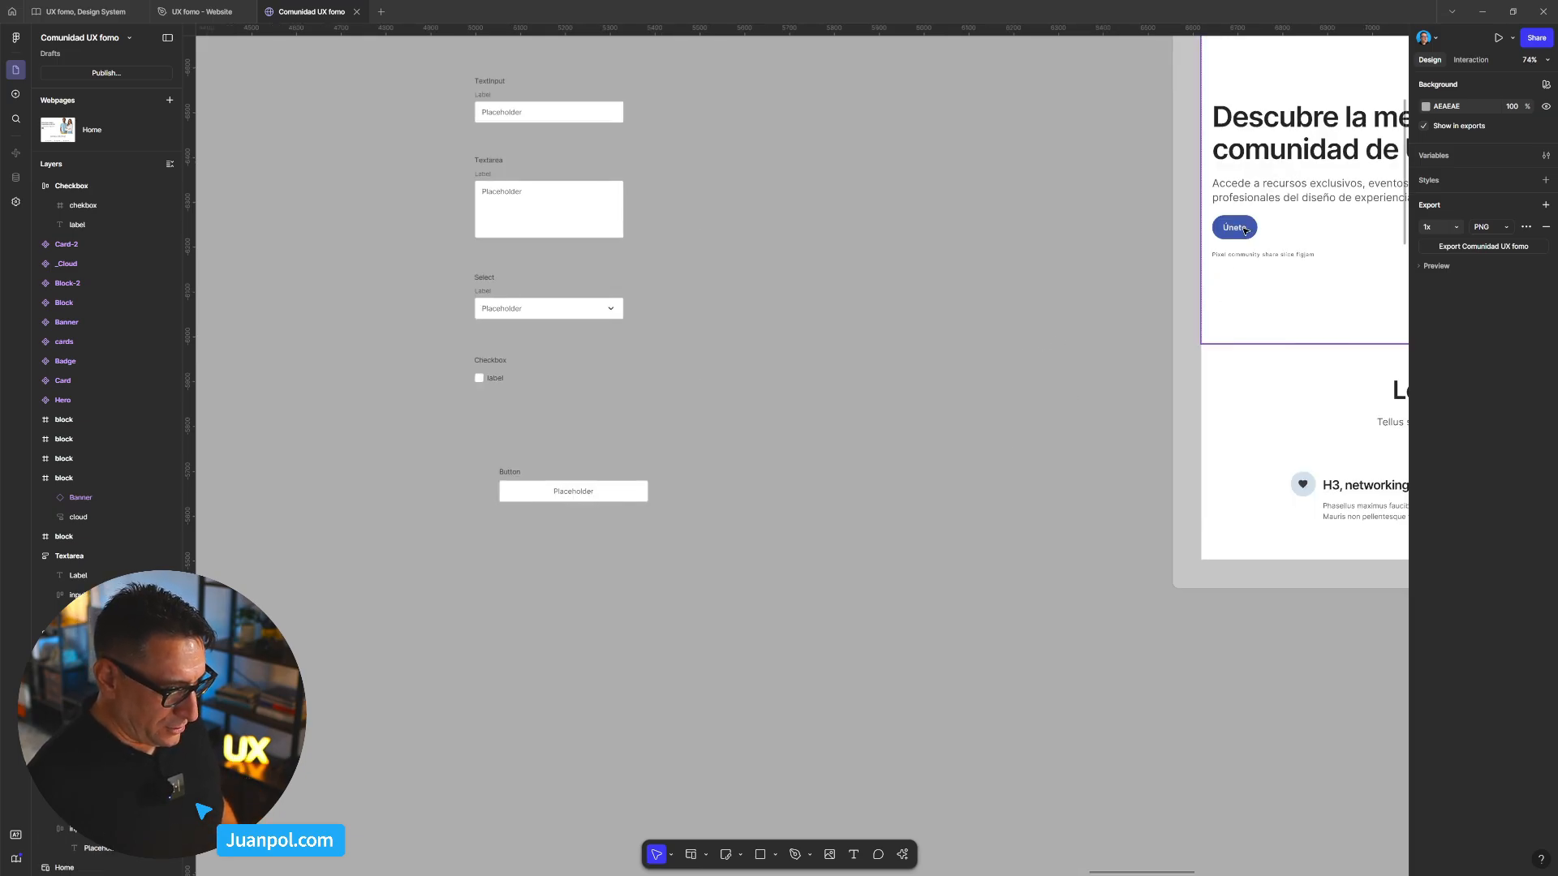
- Copy the Únete button from the Hero component's largest variant and place it below the Checkbox, left-aligned with the form fields
{"action": "double_click", "coordinate": [1246, 230]}
{"action": "scroll", "coordinate": [1107, 369], "scroll_direction": "down", "scroll_amount": 8}
{"action": "left_click_drag", "start_coordinate": [258, 371], "coordinate": [650, 410]}
{"action": "scroll", "coordinate": [516, 349], "scroll_direction": "up", "scroll_amount": 5}
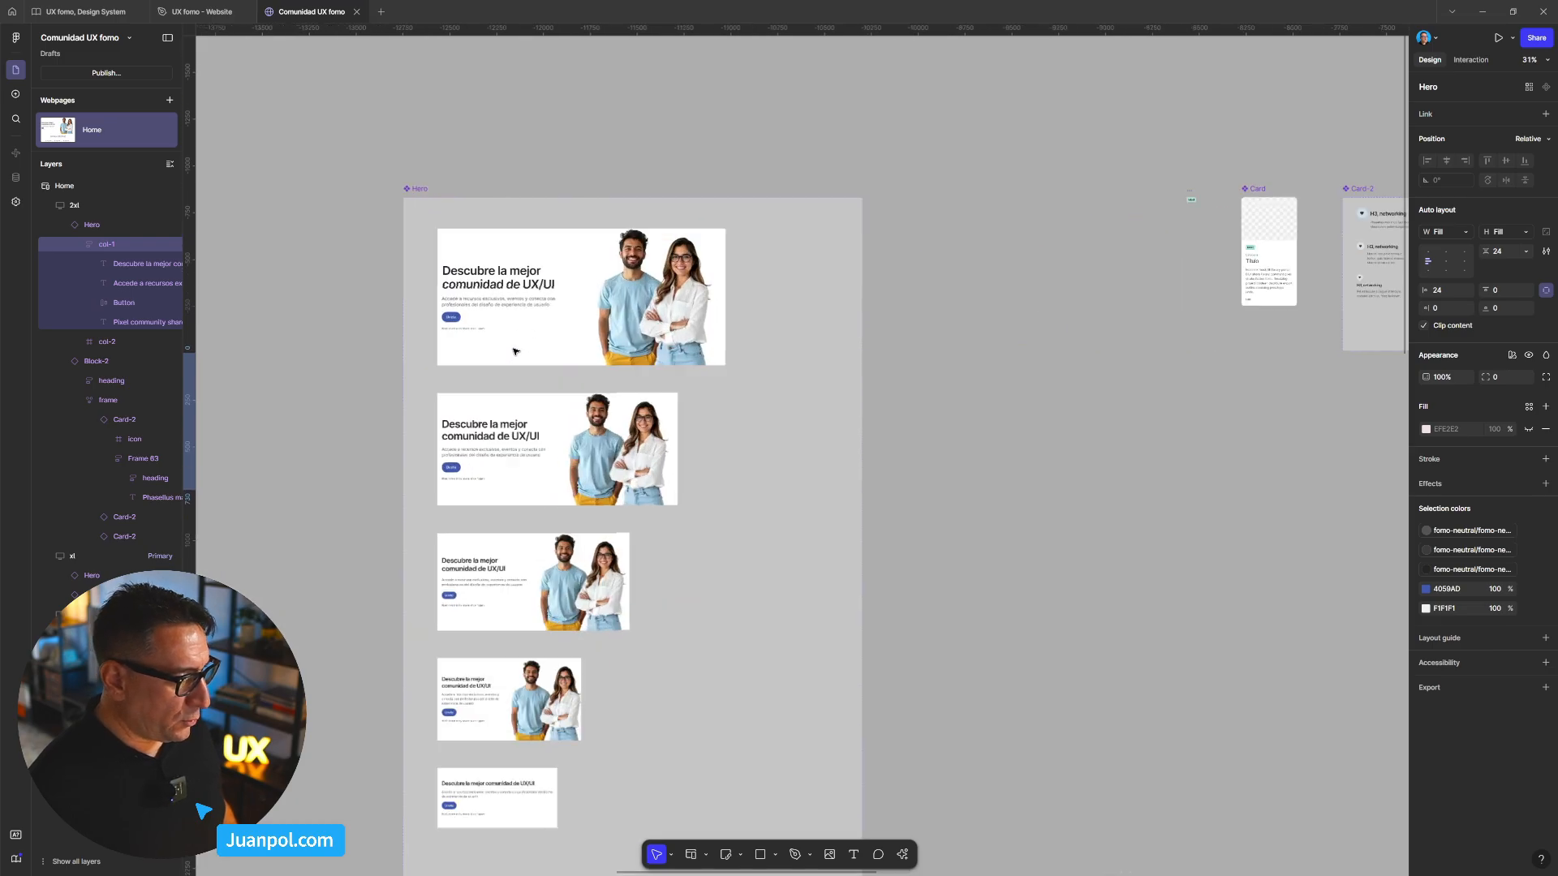
{"action": "left_click", "coordinate": [434, 304]}
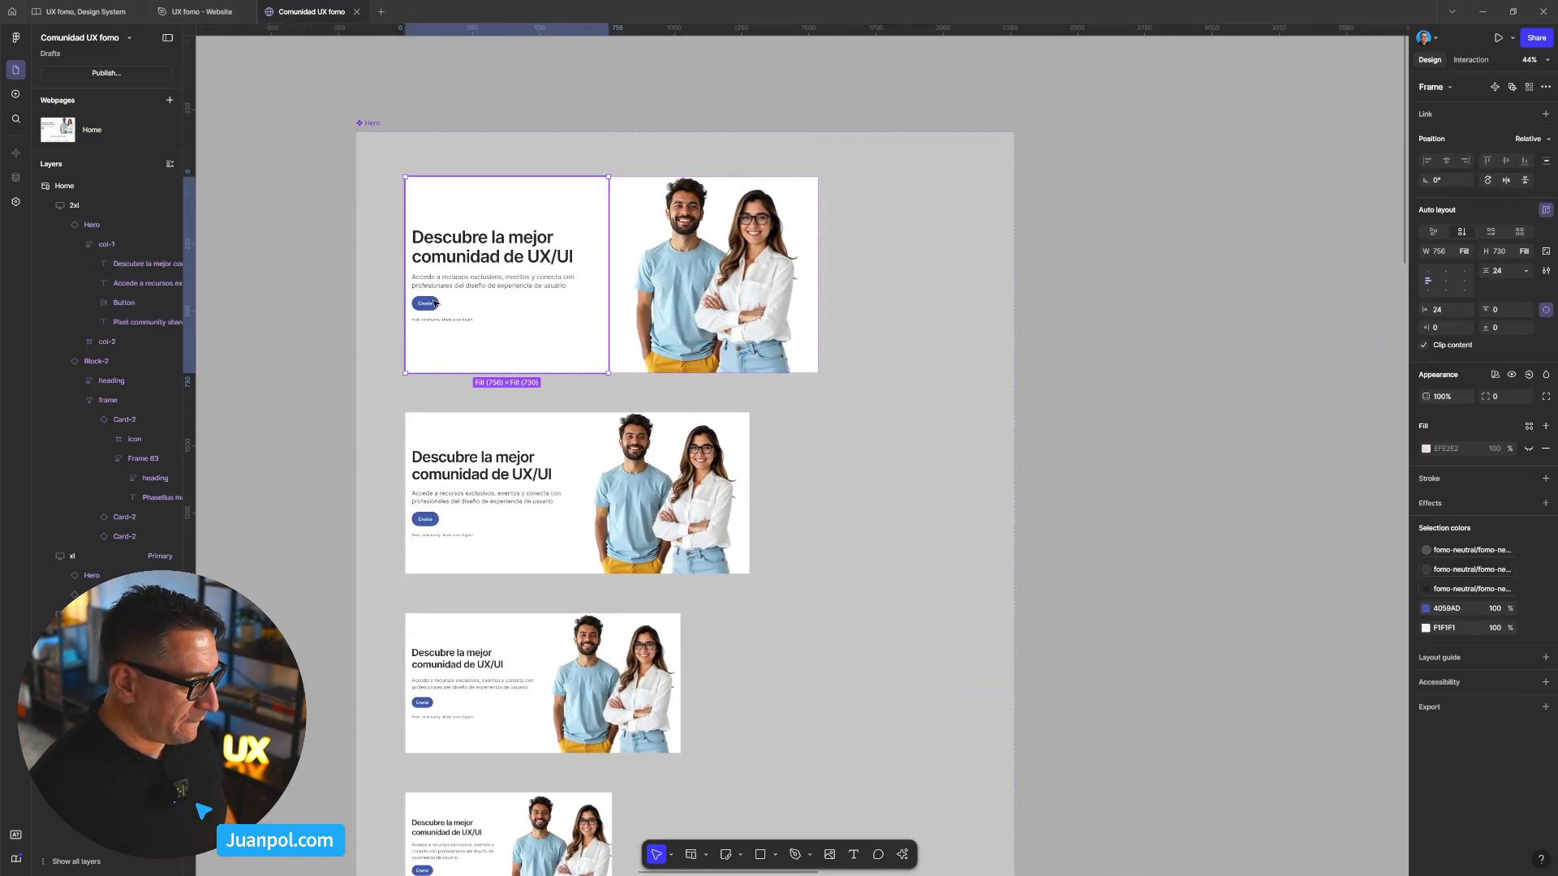
{"action": "double_click", "coordinate": [434, 305]}
{"action": "left_click_drag", "start_coordinate": [434, 305], "coordinate": [1195, 433]}
{"action": "left_click_drag", "start_coordinate": [1240, 493], "coordinate": [1258, 537]}
{"action": "scroll", "coordinate": [649, 453], "scroll_direction": "down", "scroll_amount": 5}
{"action": "left_click_drag", "start_coordinate": [1165, 532], "coordinate": [741, 386]}
{"action": "left_click", "coordinate": [517, 381]}
{"action": "scroll", "coordinate": [516, 380], "scroll_direction": "up", "scroll_amount": 1}
{"action": "scroll", "coordinate": [668, 314], "scroll_direction": "up", "scroll_amount": 5}
{"action": "scroll", "coordinate": [776, 428], "scroll_direction": "up", "scroll_amount": 6}
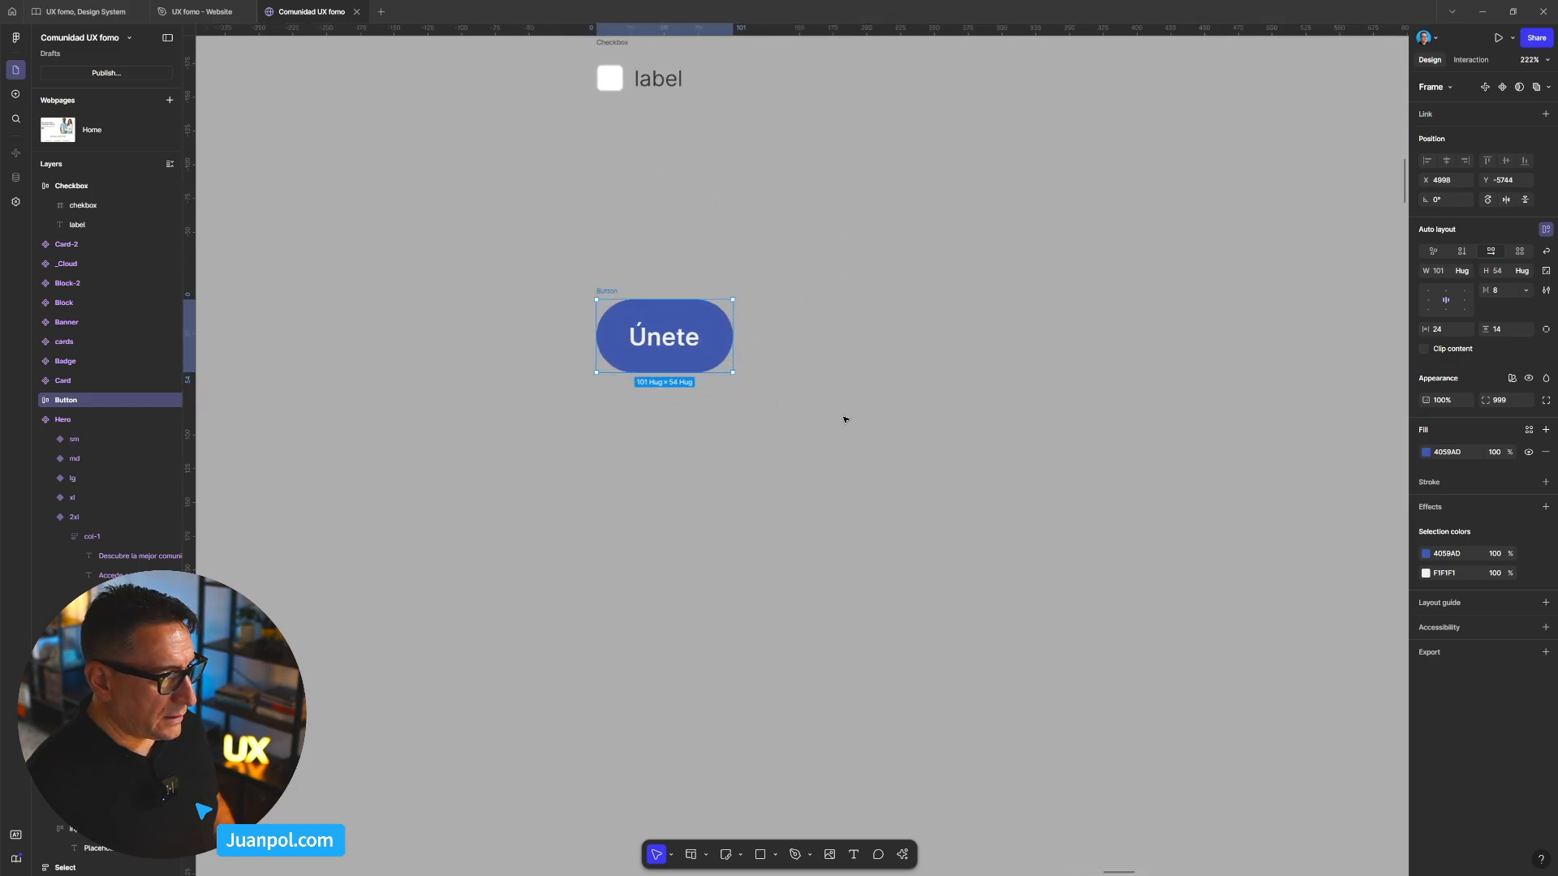
- Change the copied button's text to Label and move the Button frame slightly closer to the Checkbox, at Y -5762
{"action": "left_click_drag", "start_coordinate": [792, 445], "coordinate": [765, 457]}
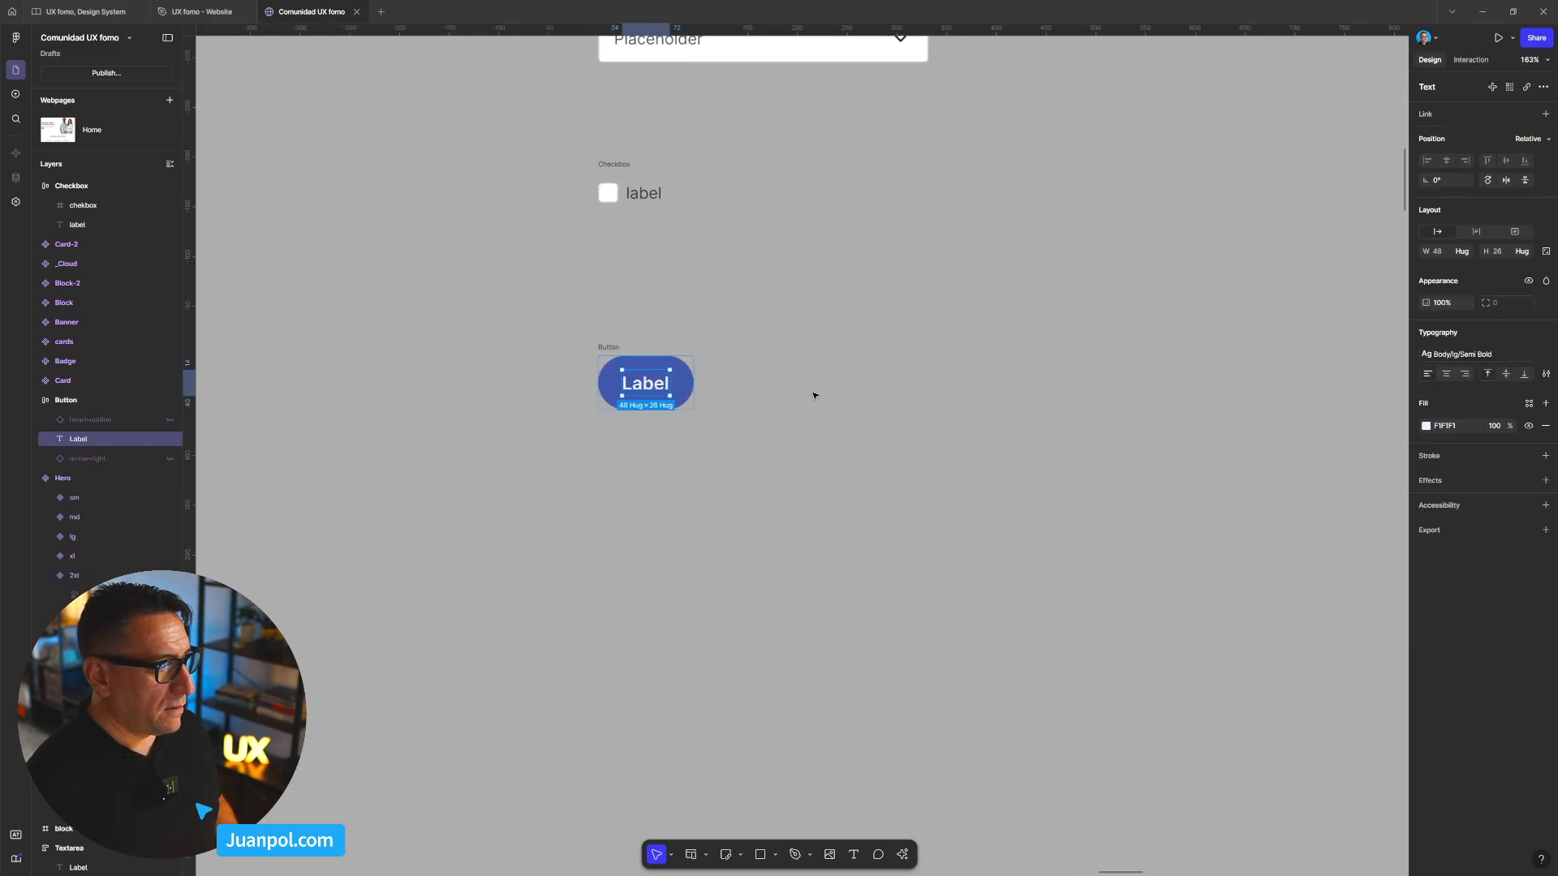
{"action": "left_click", "coordinate": [814, 392]}
{"action": "scroll", "coordinate": [815, 389], "scroll_direction": "down", "scroll_amount": 4}
{"action": "left_click_drag", "start_coordinate": [893, 373], "coordinate": [799, 494]}
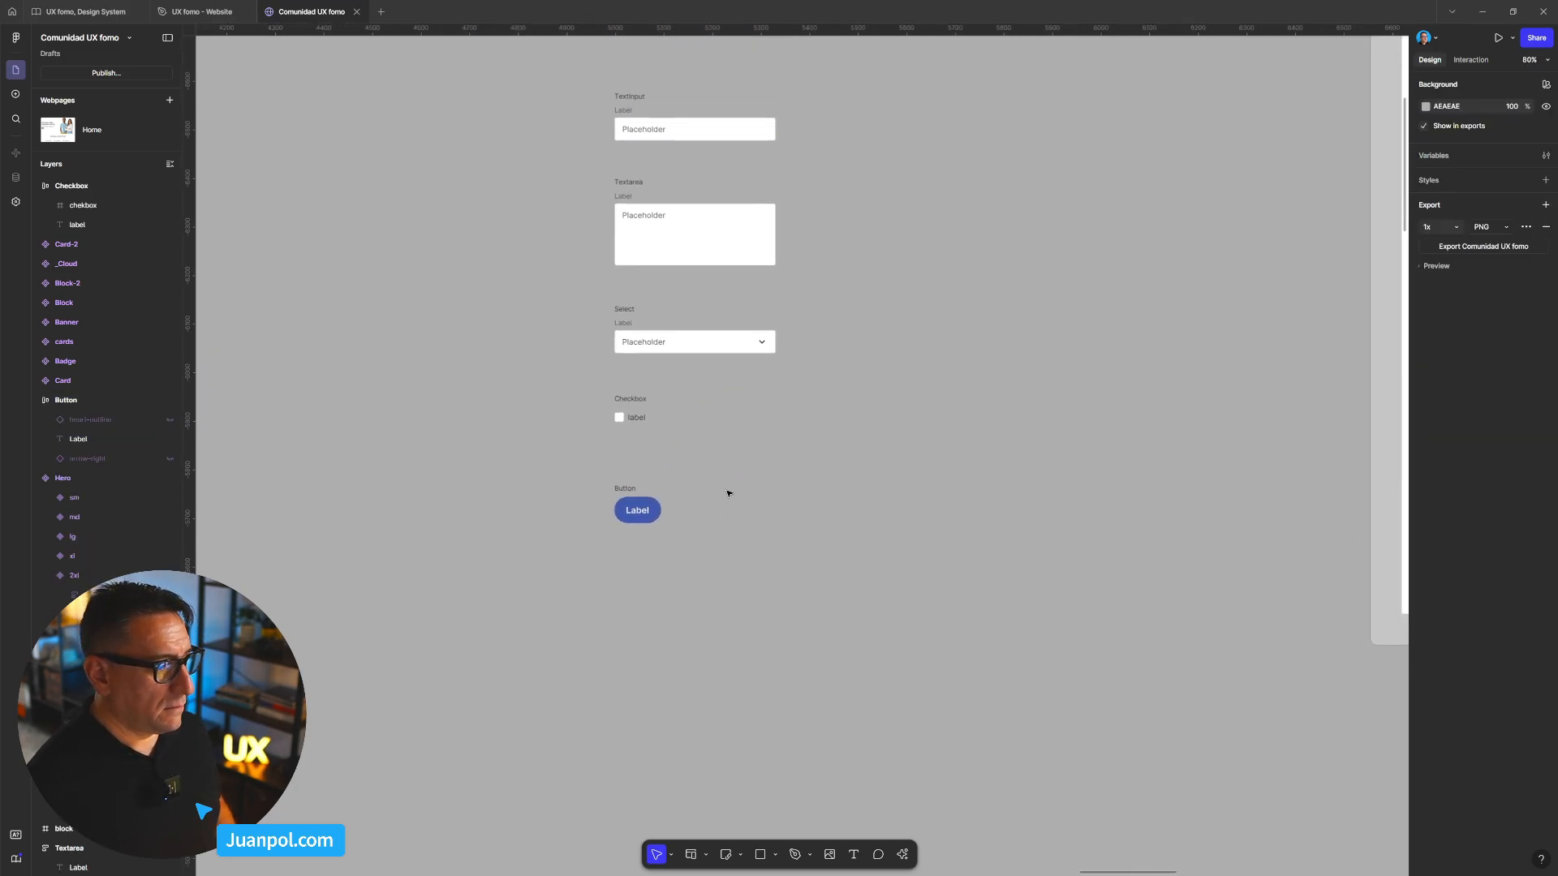
{"action": "left_click_drag", "start_coordinate": [622, 490], "coordinate": [624, 482]}
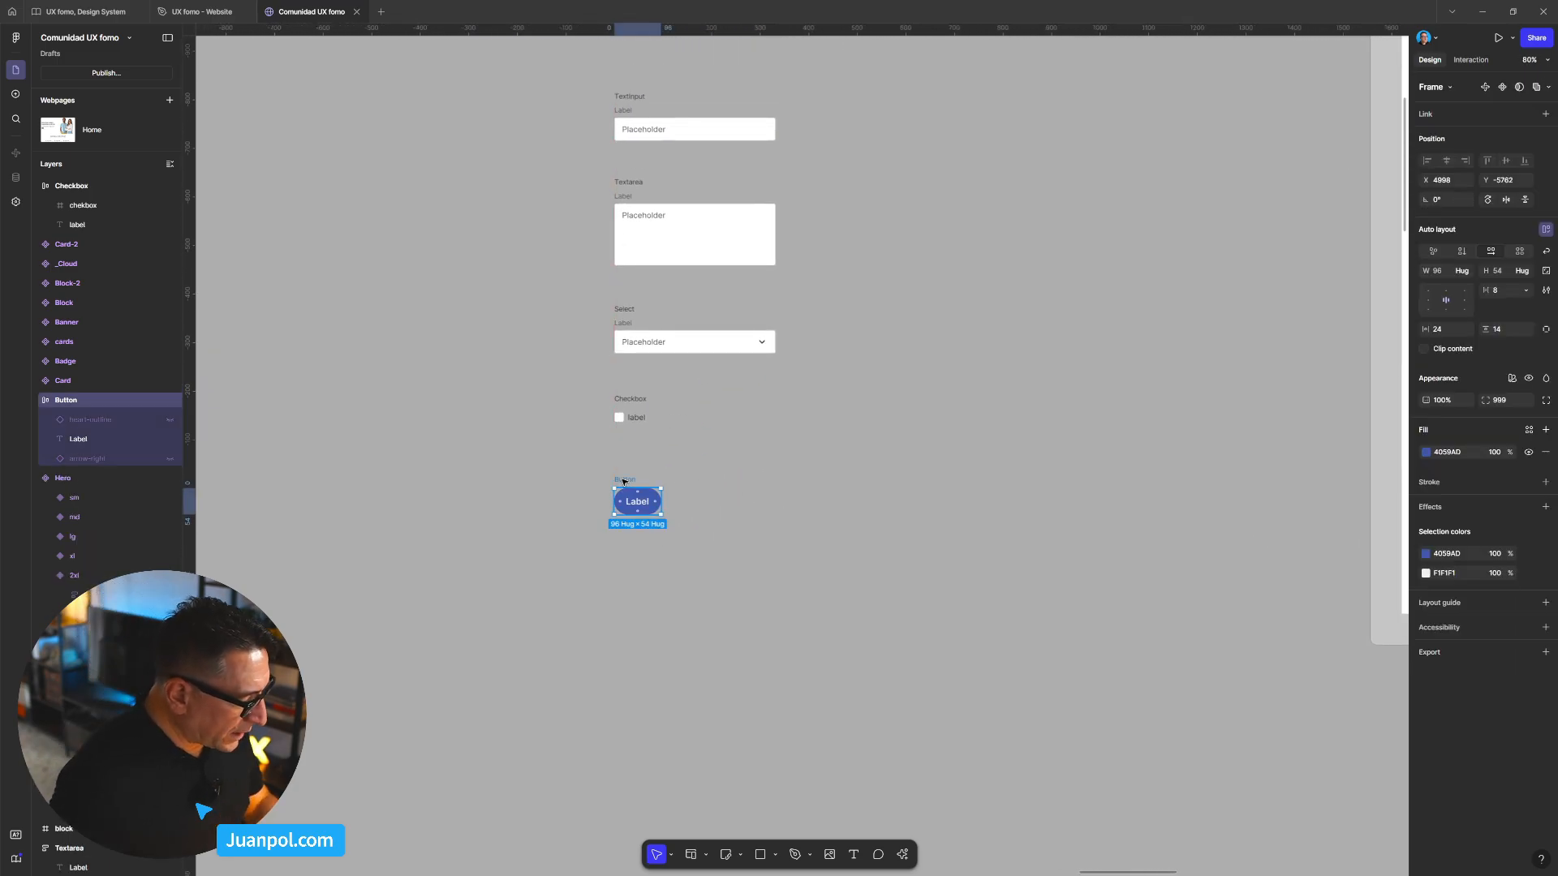